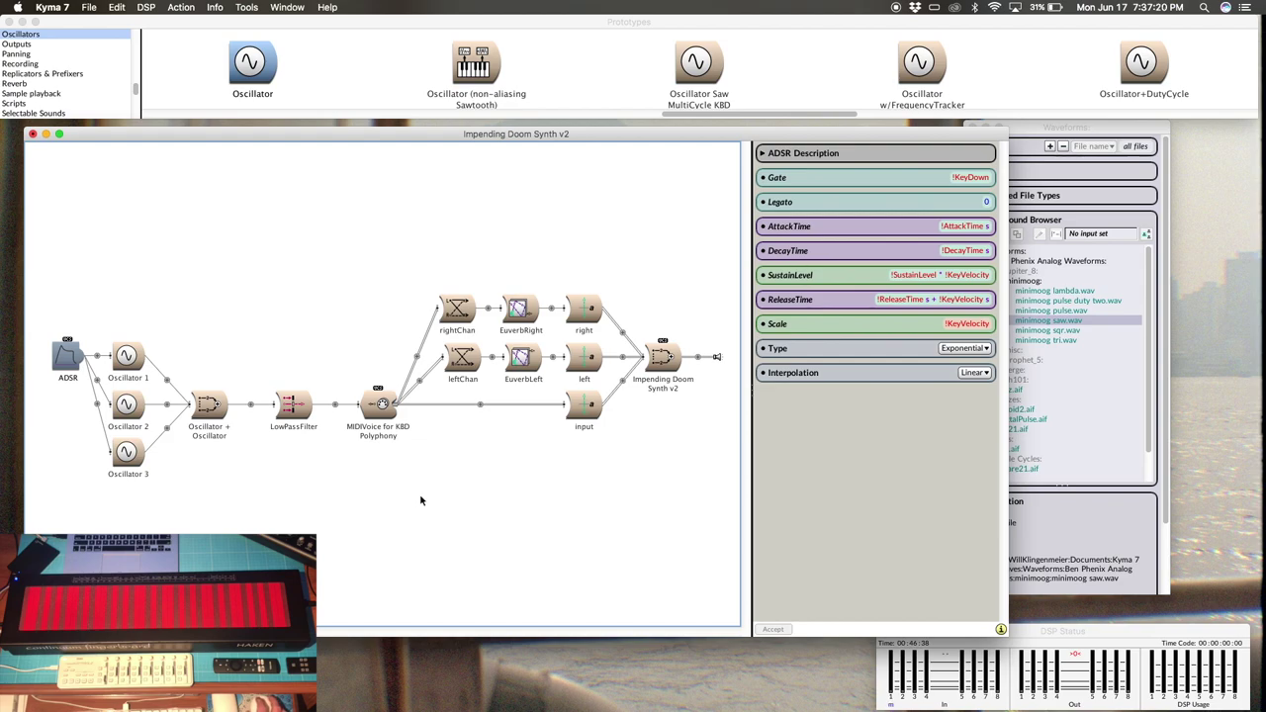
- Minimise the synth window and select minimoog lambda.wav in the Waveforms browser
{"action": "double_click", "coordinate": [257, 137]}
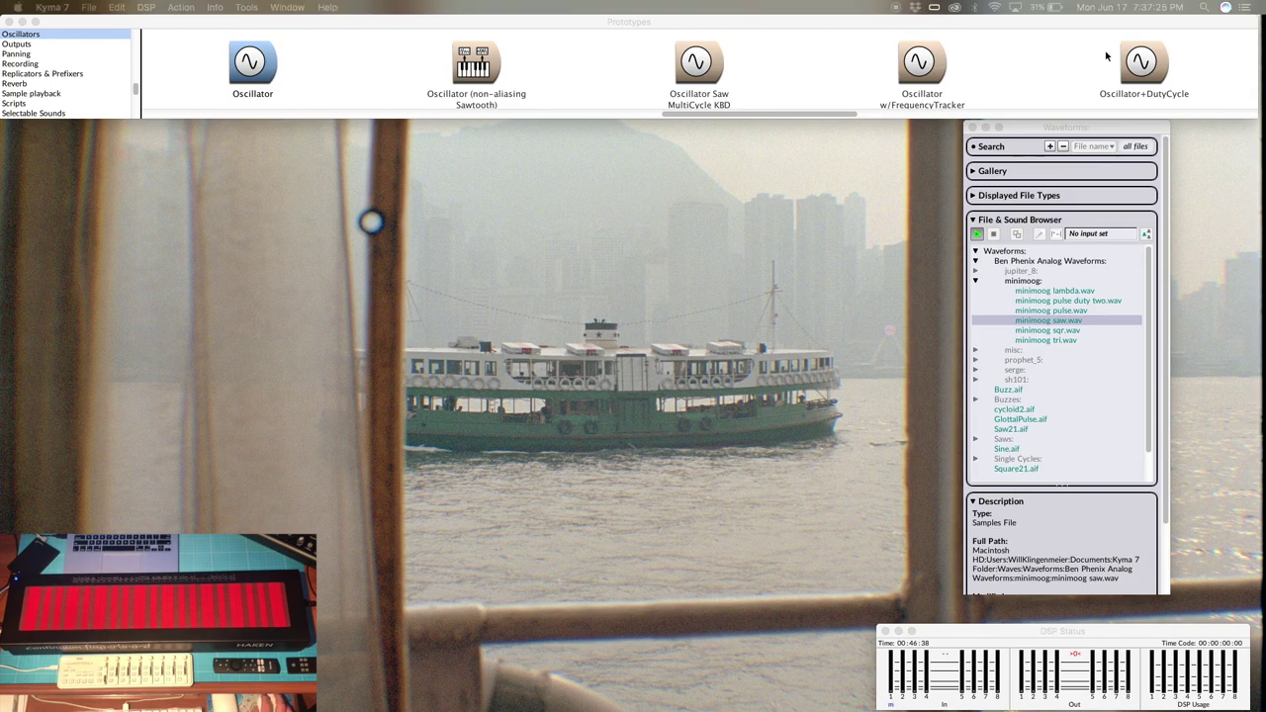
{"action": "left_click", "coordinate": [1067, 126]}
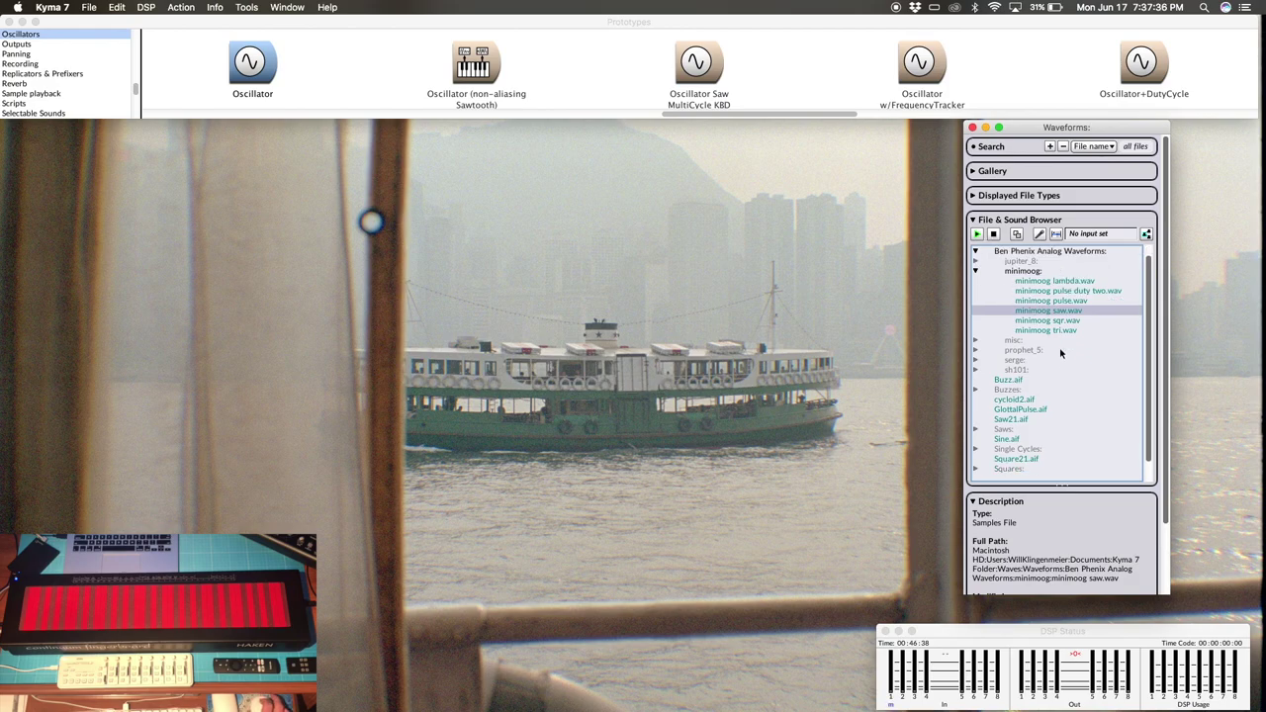
{"action": "left_click_drag", "start_coordinate": [1070, 132], "coordinate": [1090, 132]}
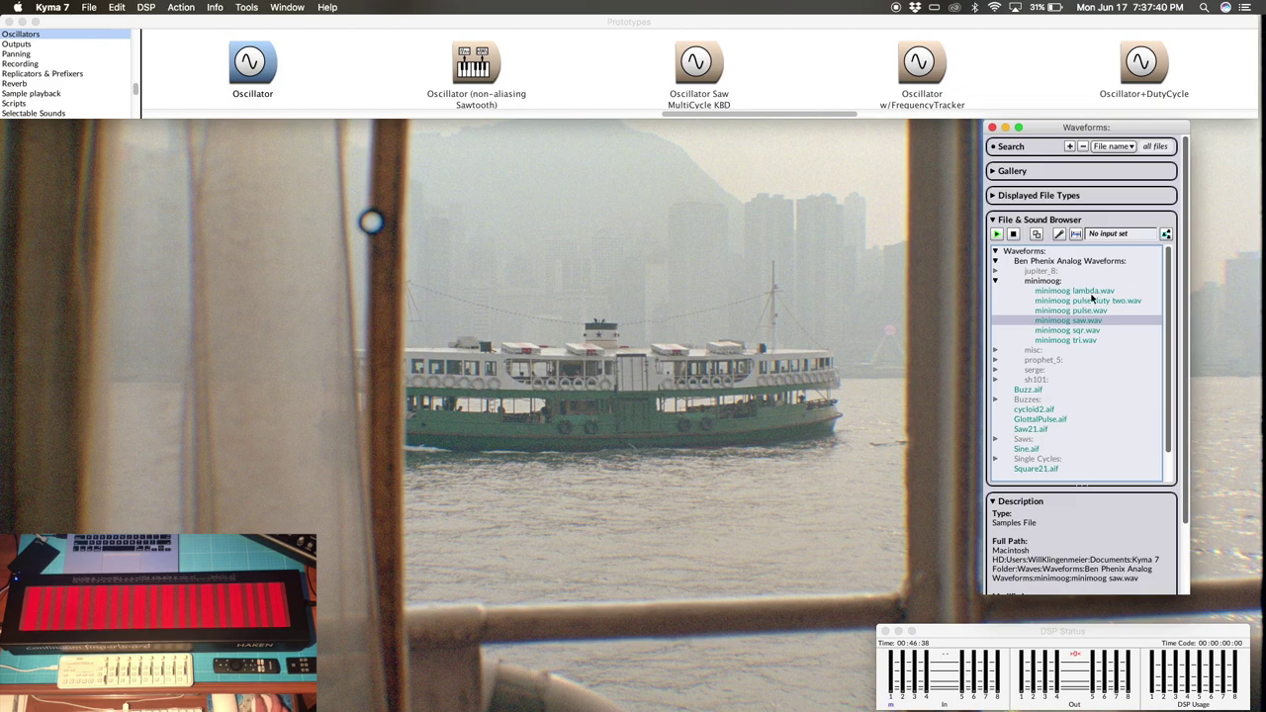
{"action": "left_click_drag", "start_coordinate": [1094, 293], "coordinate": [1013, 297]}
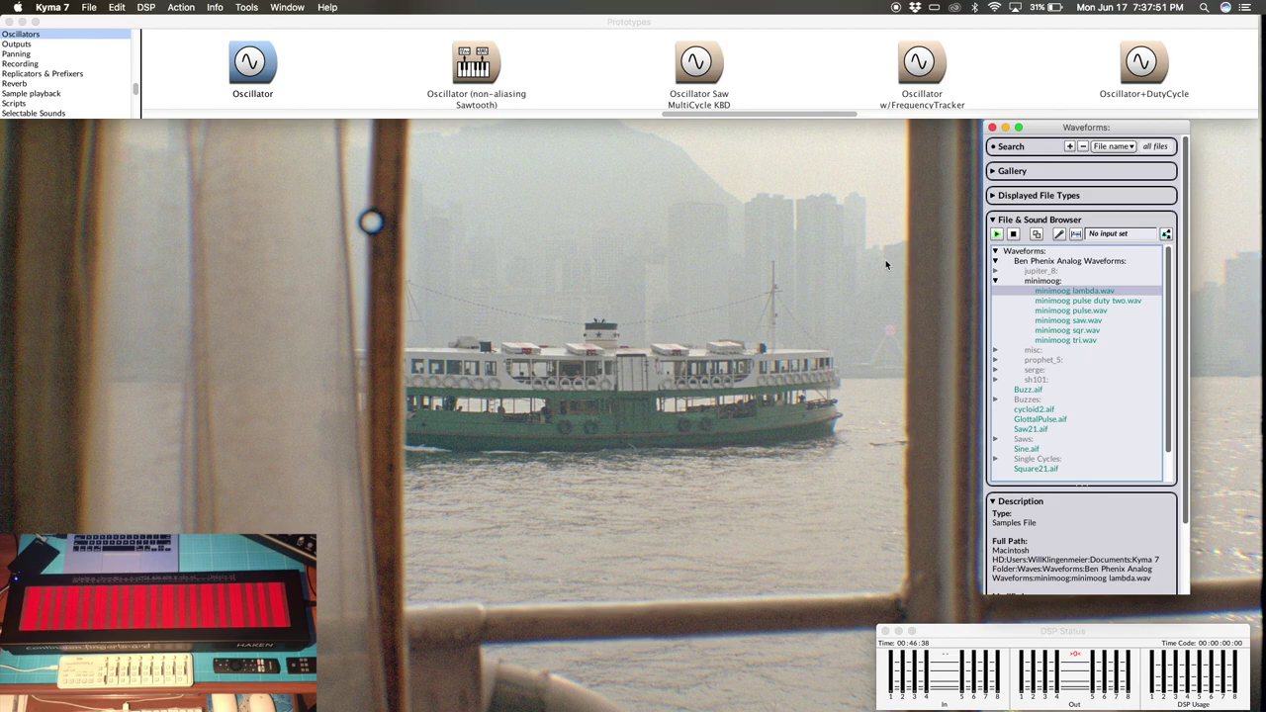
{"action": "key", "text": "super+f"}
- Create a new Oscillator from the prototype and load minimoog saw.wav as its wavetable
{"action": "type", "text": "osci"}
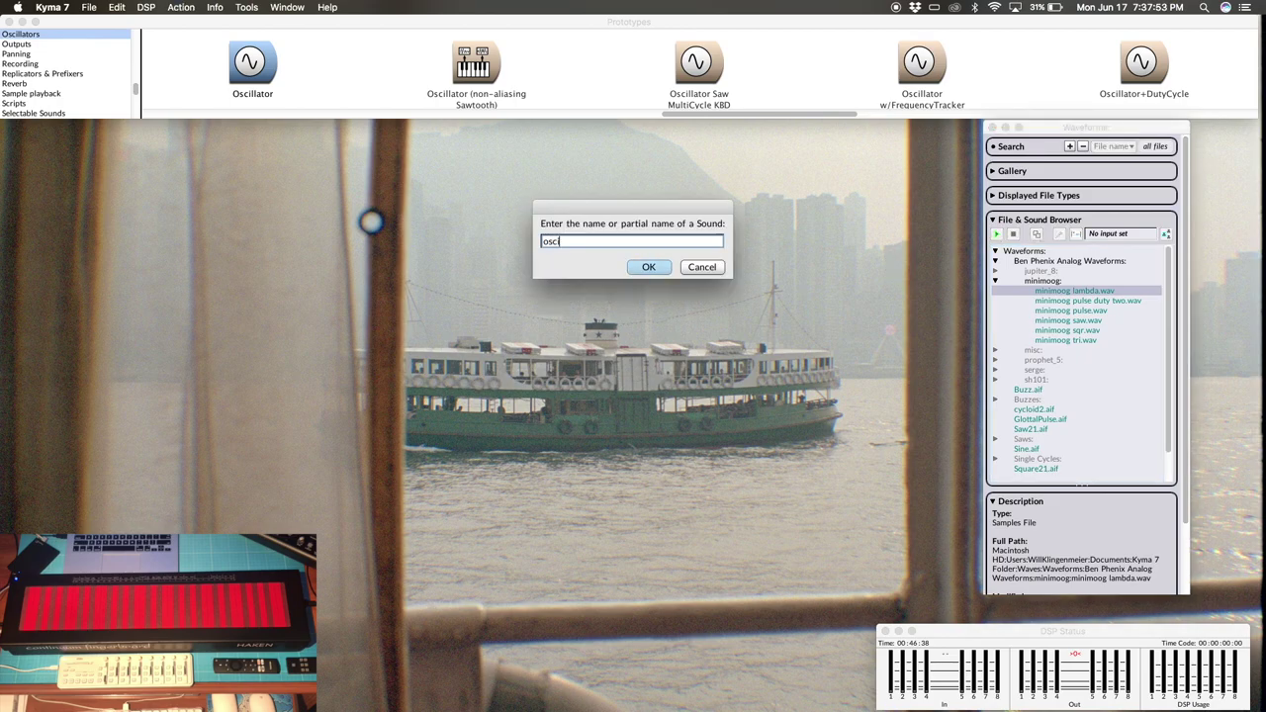
{"action": "type", "text": "llator"}
{"action": "key", "text": "Return"}
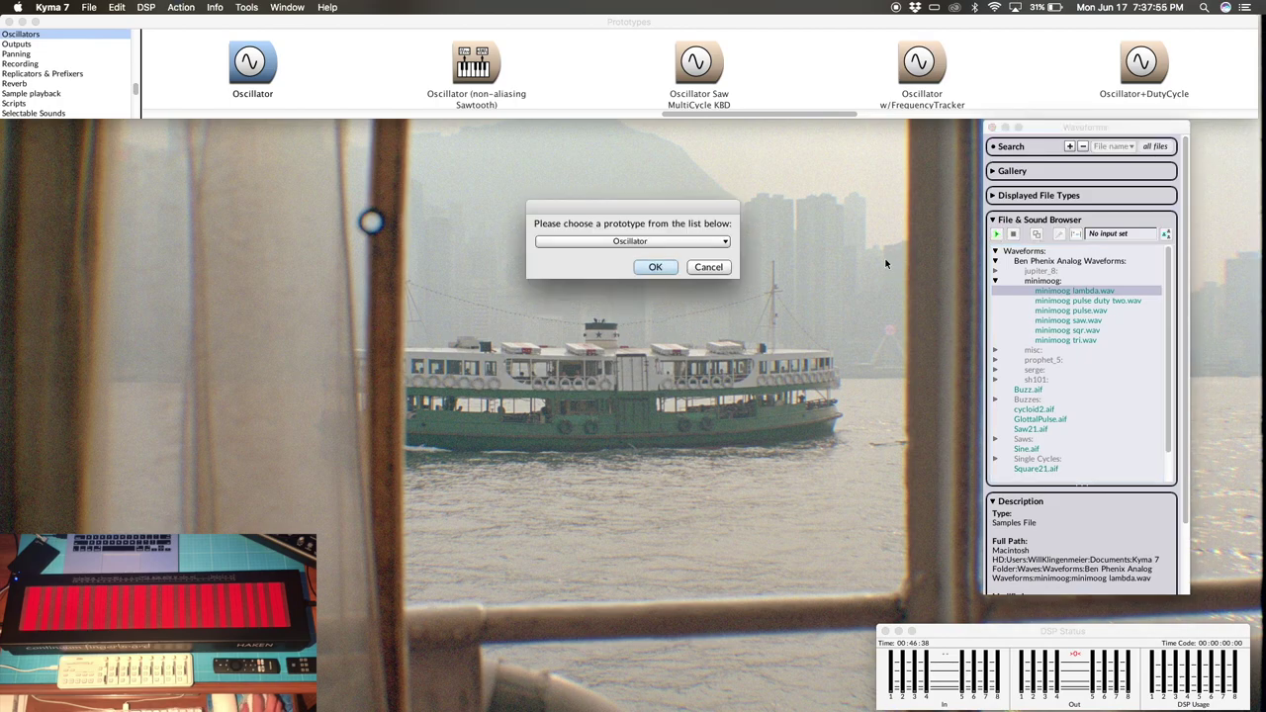
{"action": "left_click", "coordinate": [661, 267]}
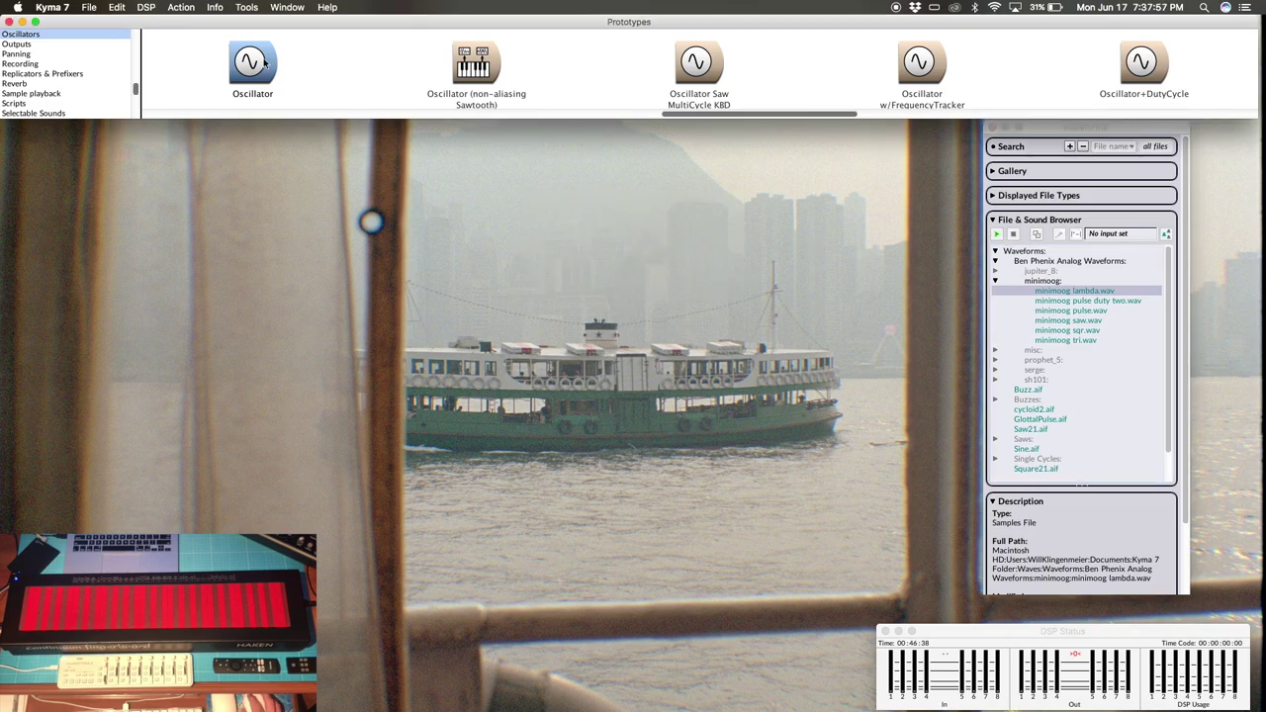
{"action": "left_click_drag", "start_coordinate": [253, 61], "coordinate": [527, 522]}
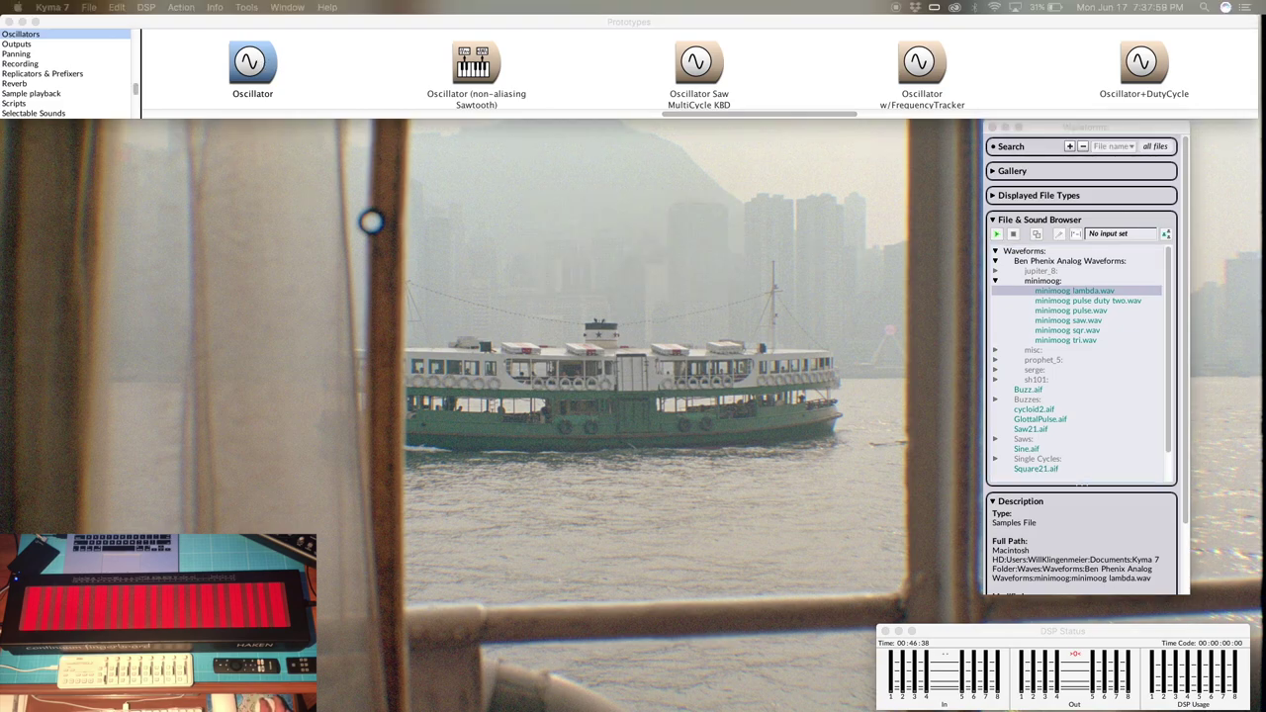
{"action": "left_click_drag", "start_coordinate": [371, 222], "coordinate": [370, 221]}
{"action": "left_click_drag", "start_coordinate": [533, 133], "coordinate": [493, 176]}
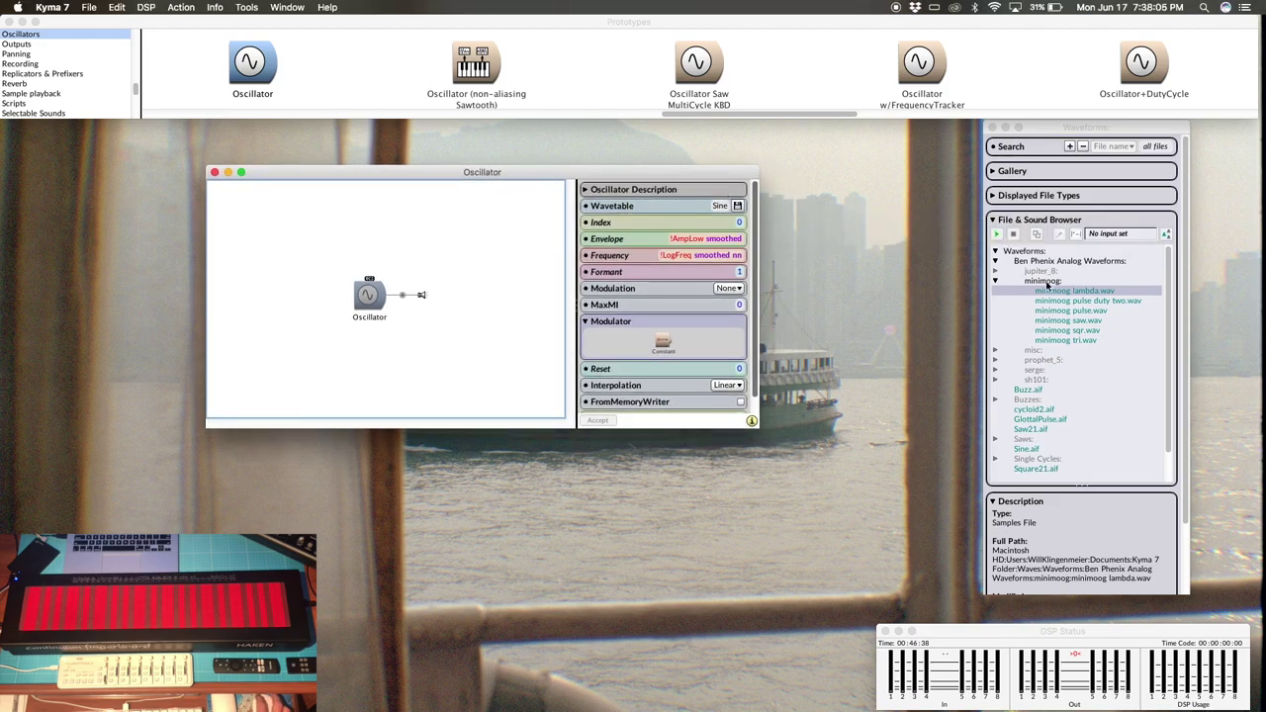
{"action": "left_click", "coordinate": [1081, 324]}
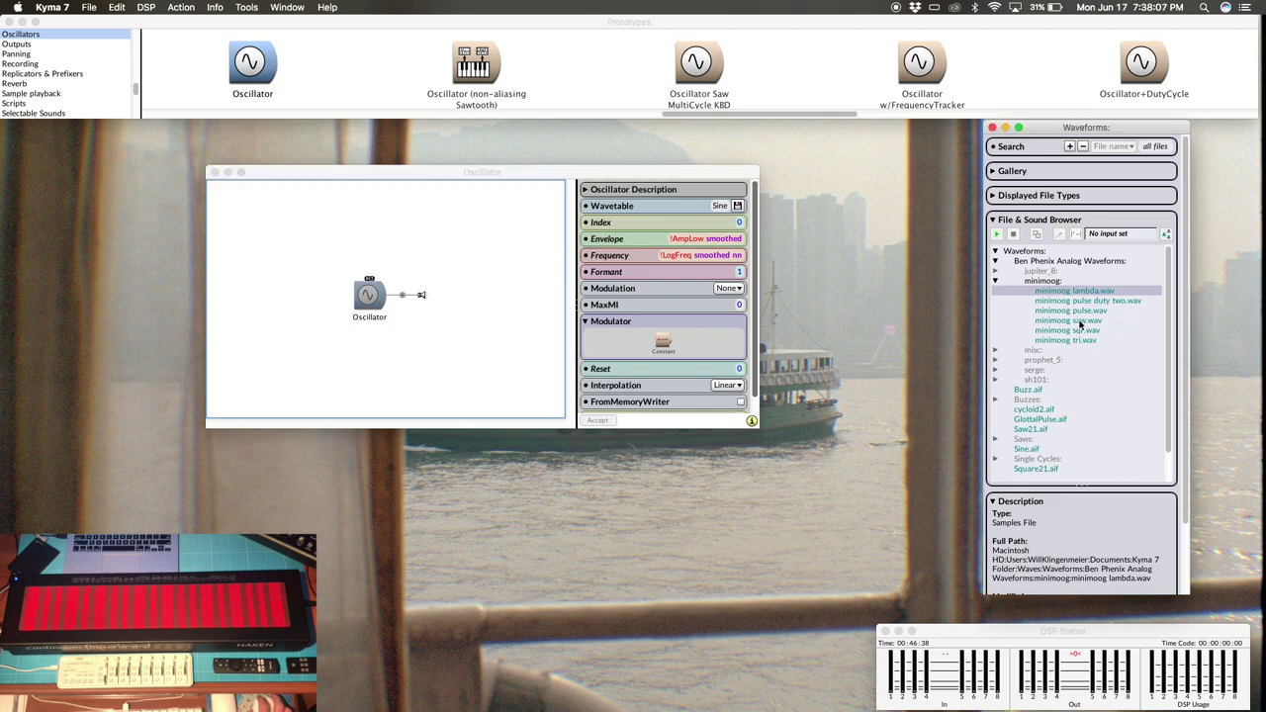
{"action": "left_click_drag", "start_coordinate": [1039, 320], "coordinate": [719, 209]}
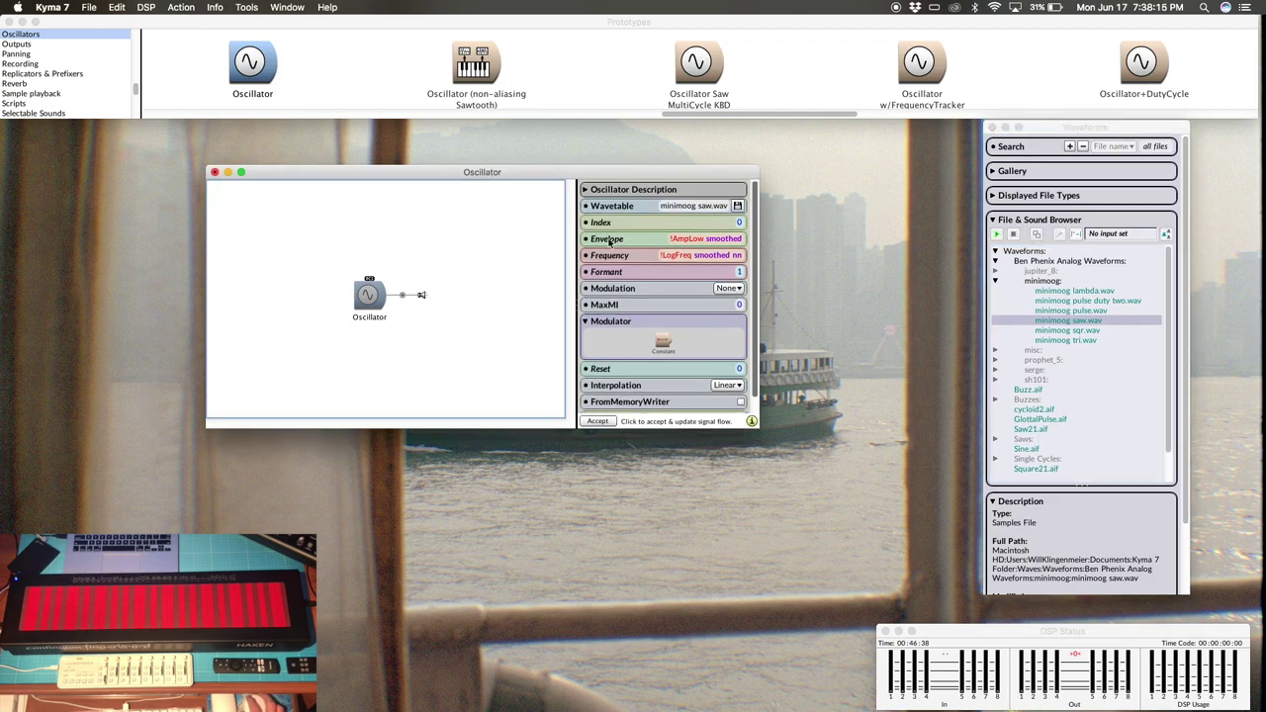
- Paste the ADSR prototype into the Oscillator's Envelope field in place of !AmpLow smoothed
{"action": "left_click", "coordinate": [686, 241]}
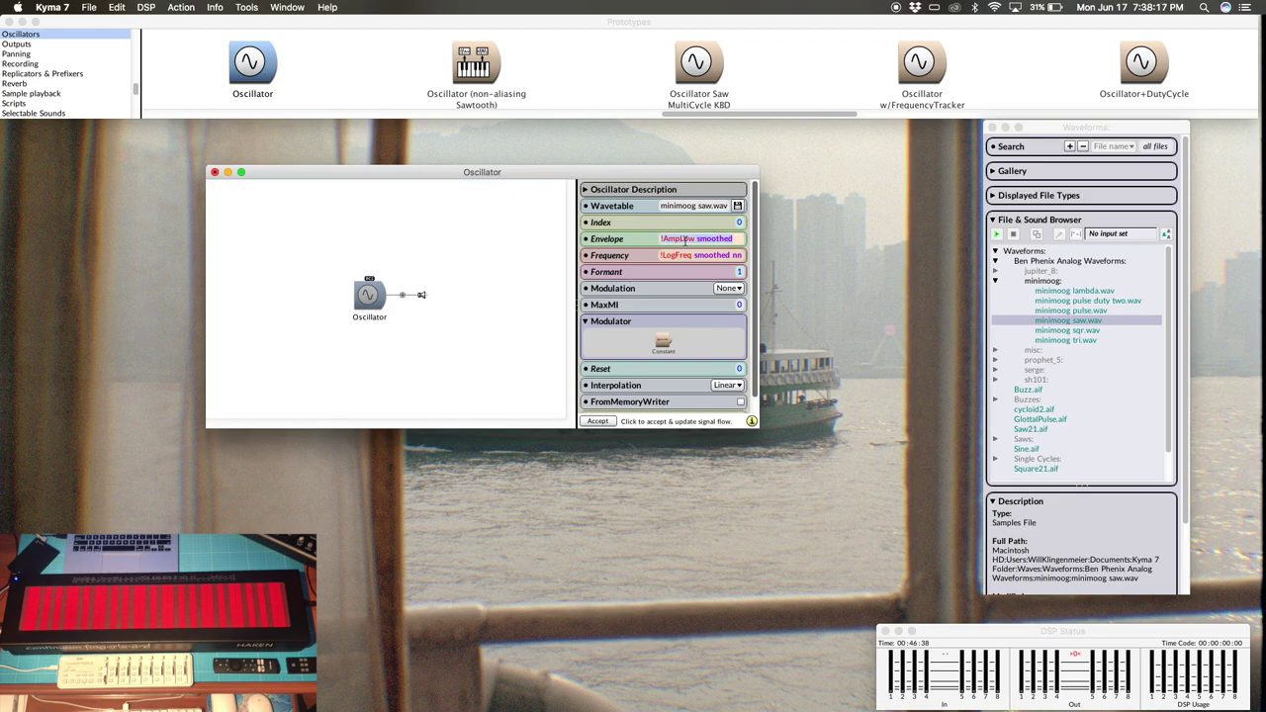
{"action": "key", "text": "super+f"}
{"action": "type", "text": "adsr"}
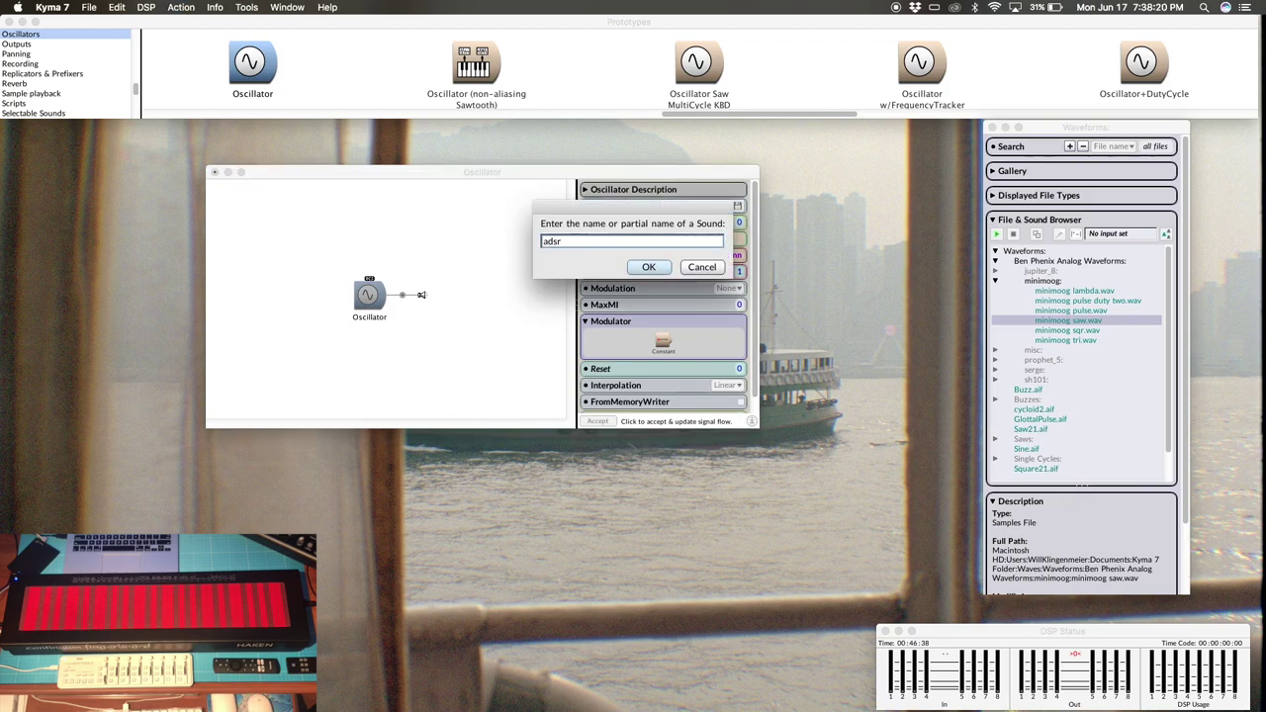
{"action": "key", "text": "Return"}
{"action": "key", "text": "Return"}
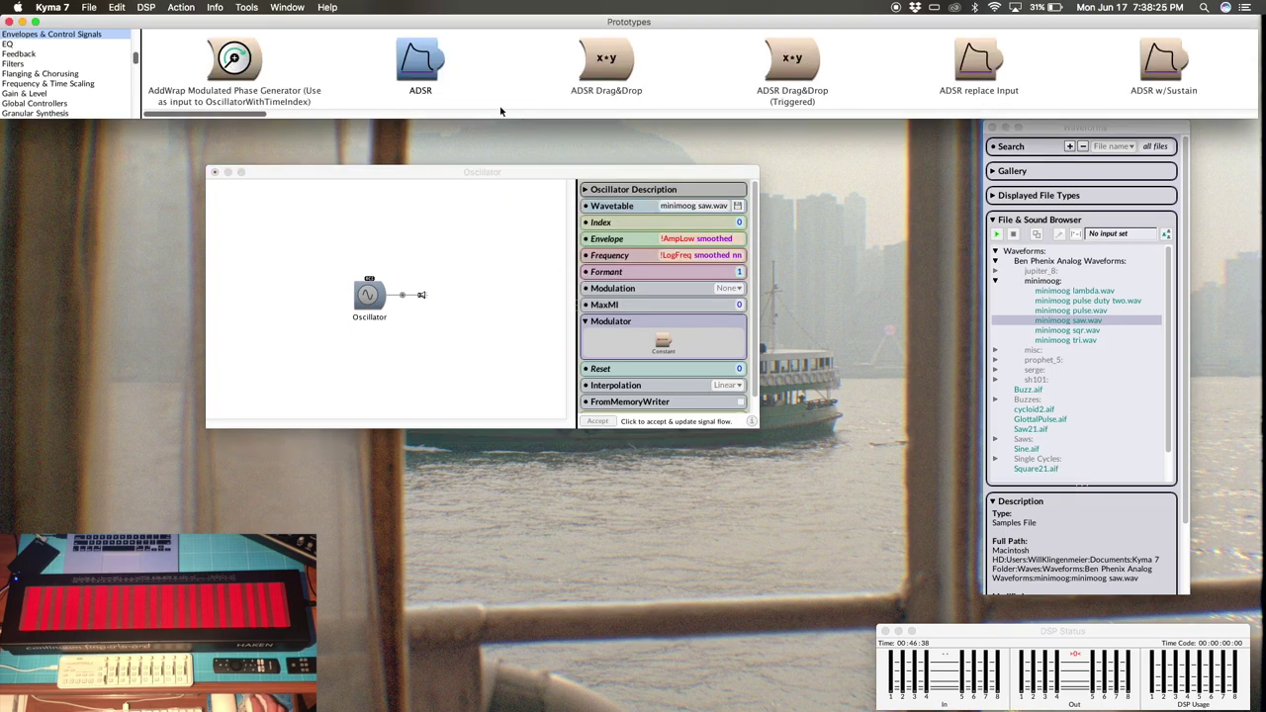
{"action": "left_click", "coordinate": [725, 239]}
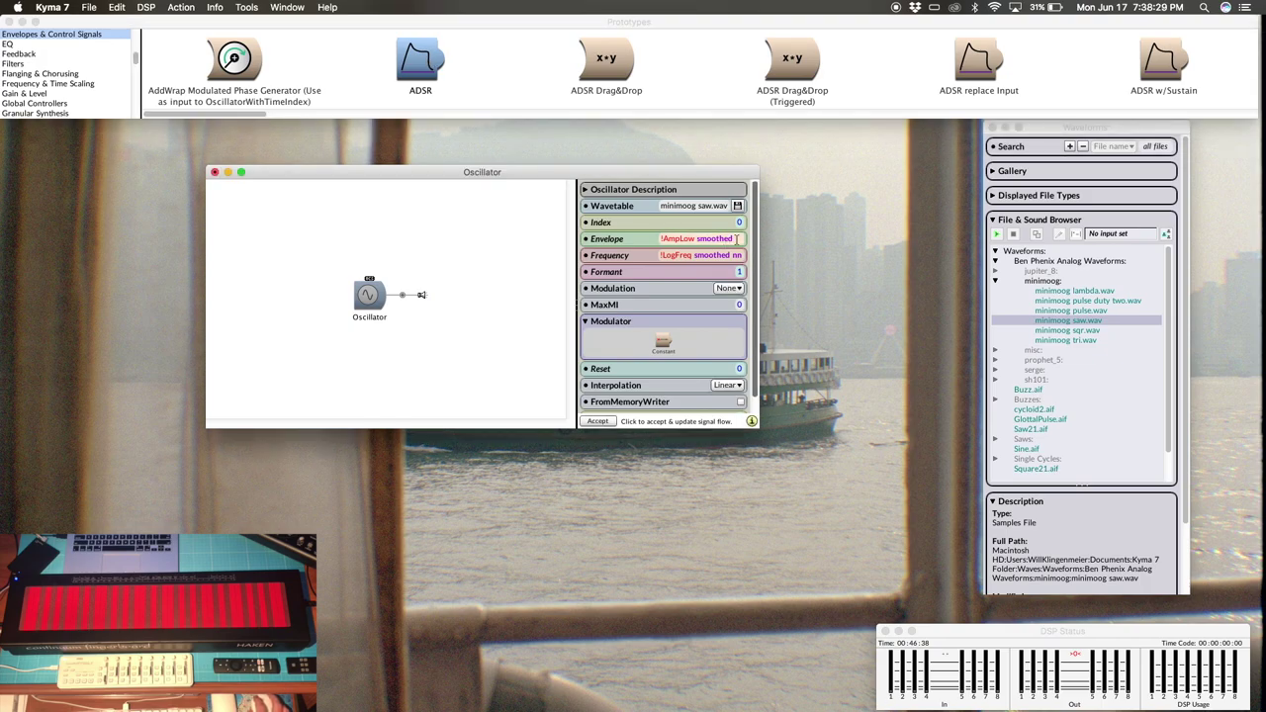
{"action": "key", "text": "super+a"}
{"action": "key", "text": "super+v"}
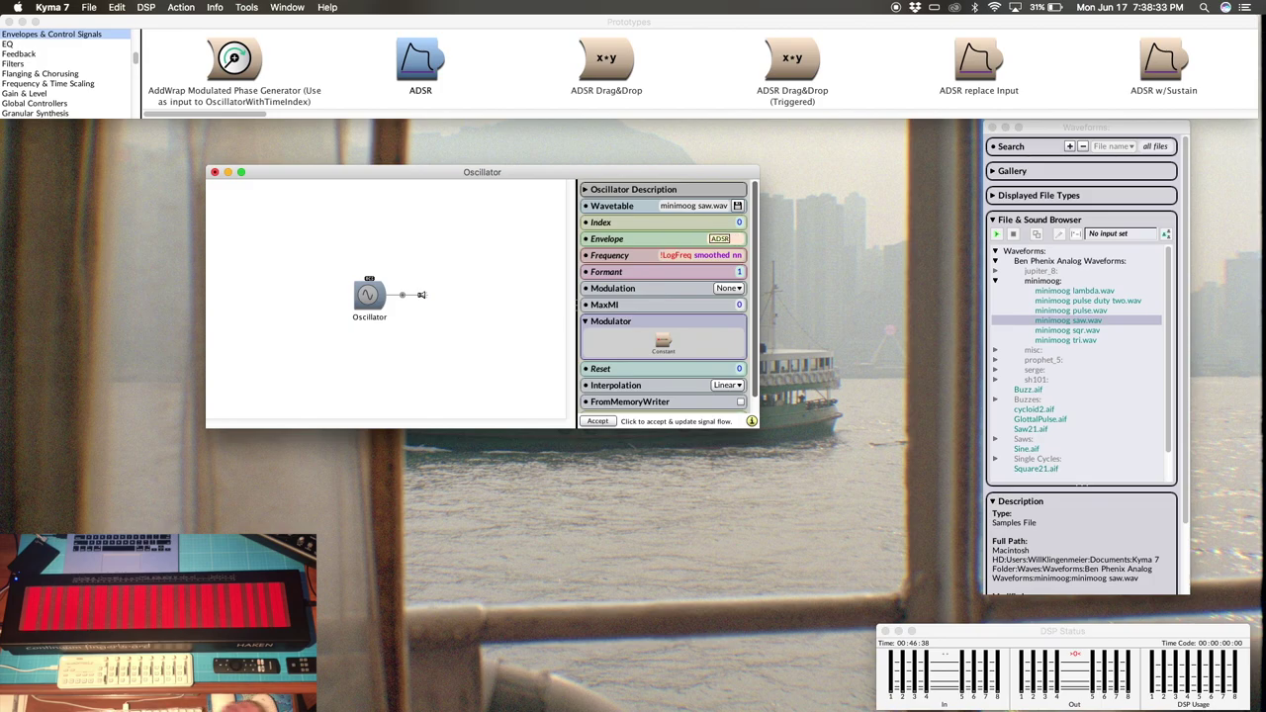
{"action": "left_click", "coordinate": [524, 294]}
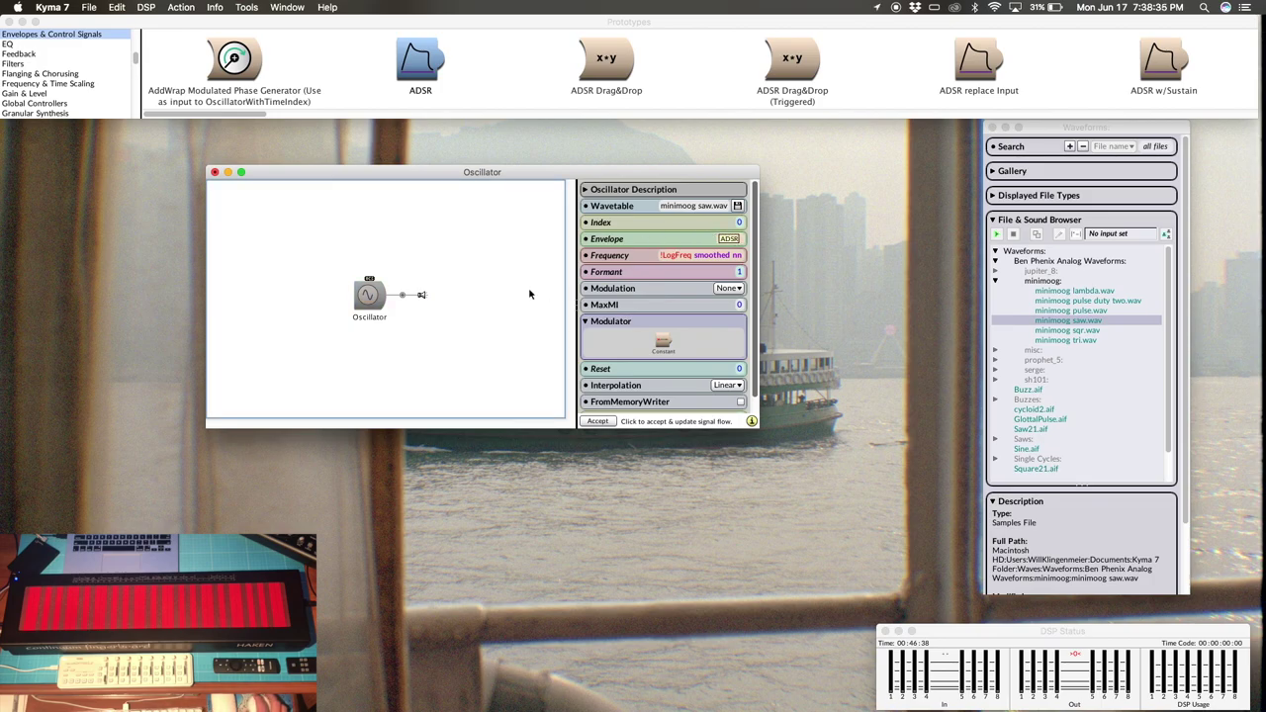
- Change the Oscillator's Frequency from !Frequency to !KeyPitch - 12 nn
{"action": "left_click", "coordinate": [677, 256]}
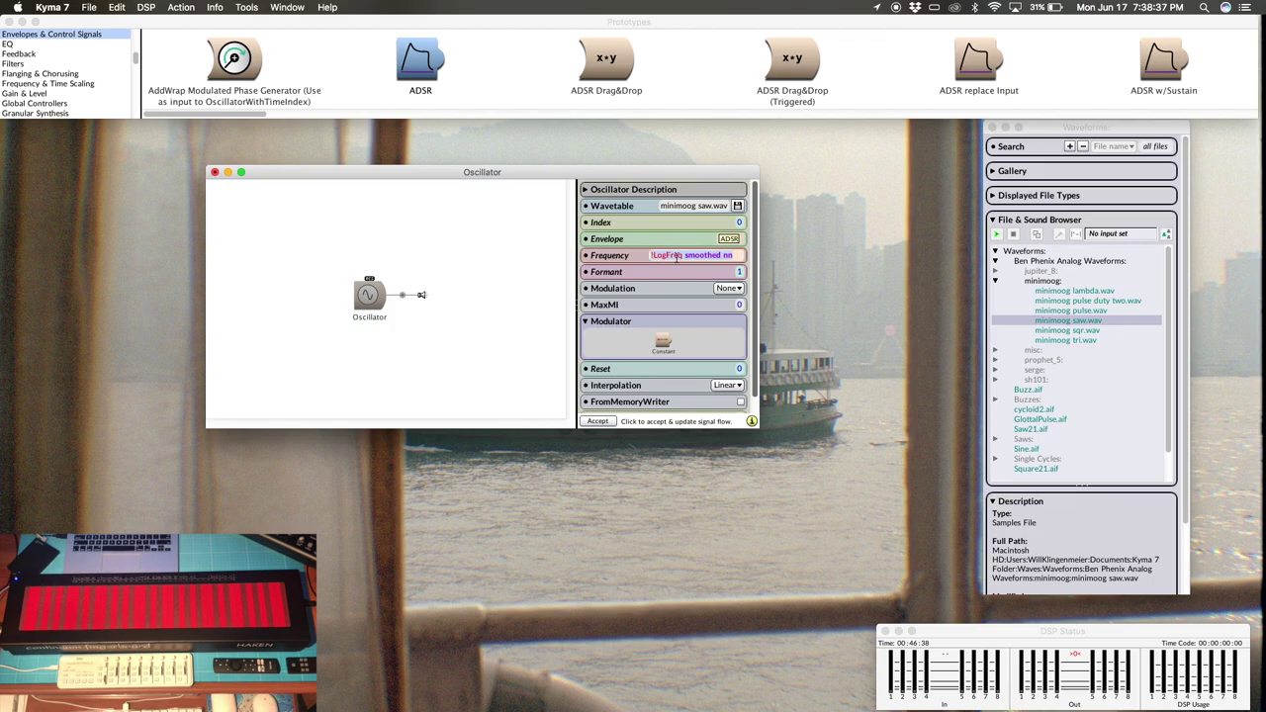
{"action": "type", "text": "!Frequency"}
{"action": "type", "text": "!J"}
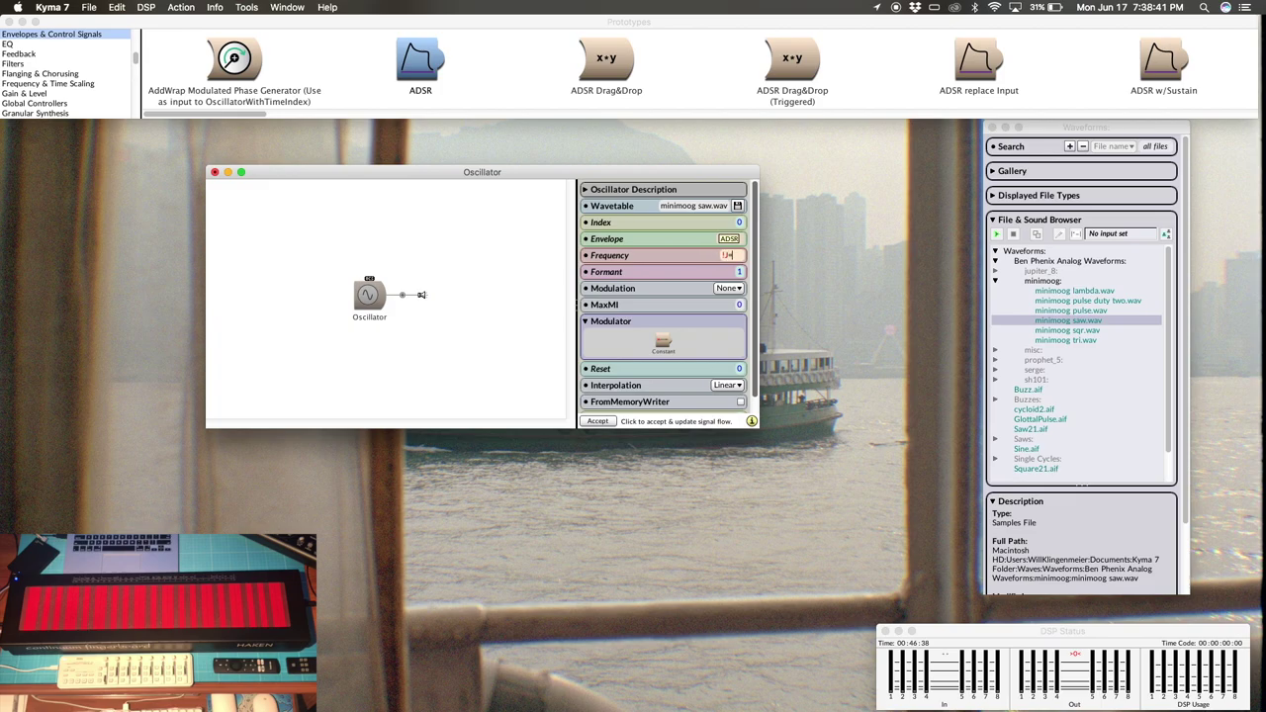
{"action": "key", "text": "BackSpace"}
{"action": "type", "text": "KeyDown"}
{"action": "key", "text": "BackSpace"}
{"action": "key", "text": "BackSpace"}
{"action": "key", "text": "BackSpace"}
{"action": "key", "text": "BackSpace"}
{"action": "key", "text": "BackSpace"}
{"action": "type", "text": "t"}
{"action": "type", "text": "yPitch"}
{"action": "type", "text": " - 12 n"}
{"action": "type", "text": "n"}
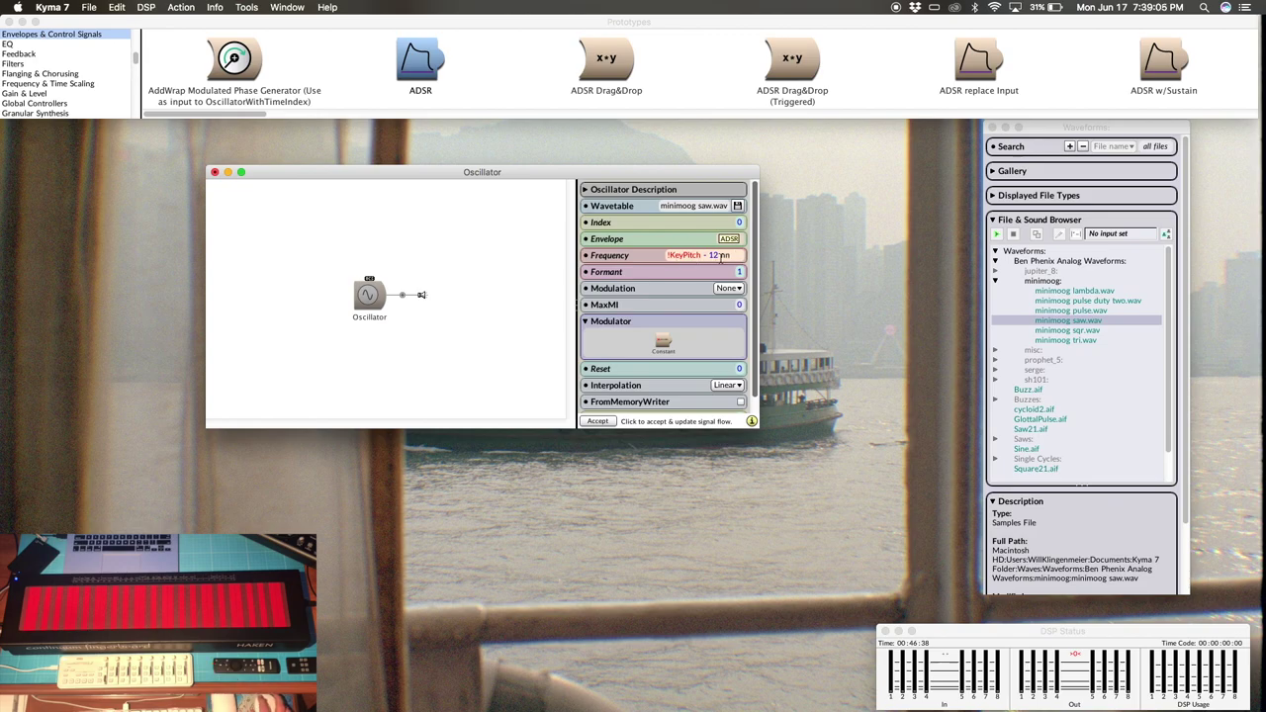
- Append + !DetuneDepth1 to the frequency and enlarge the Oscillator editor window
{"action": "left_click", "coordinate": [721, 256]}
{"action": "type", "text": "+"}
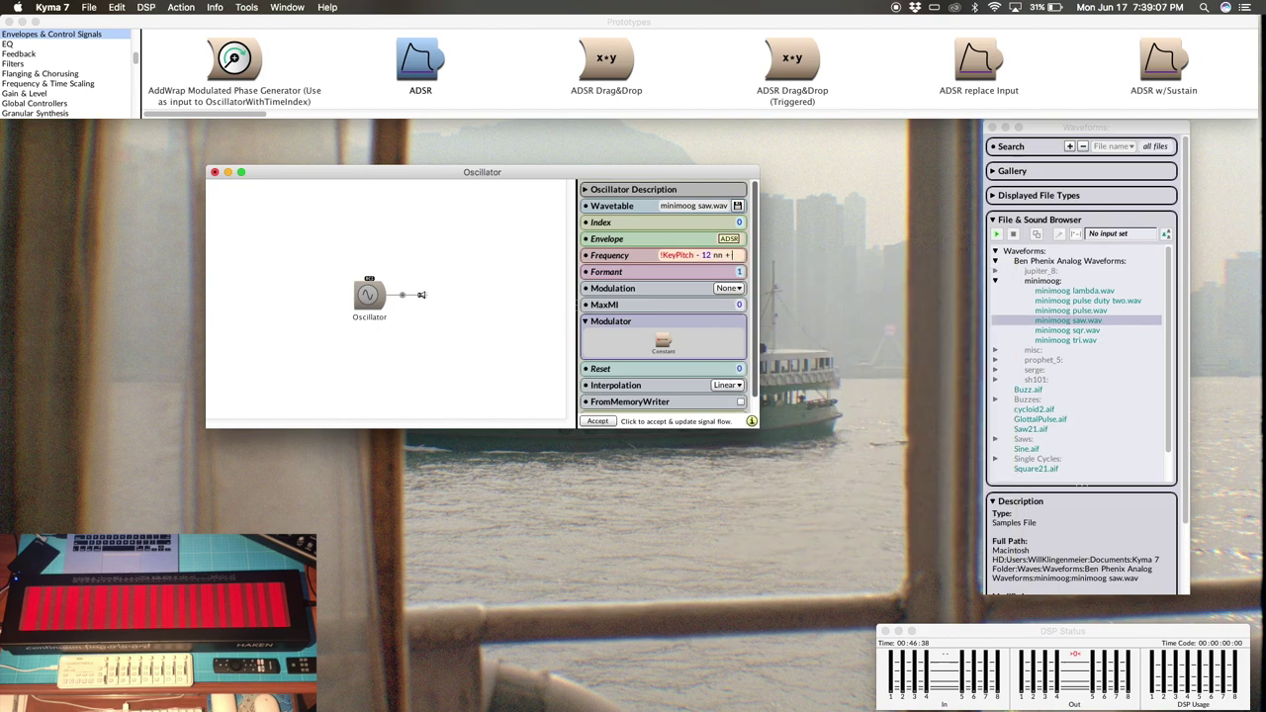
{"action": "type", "text": "!Frequency"}
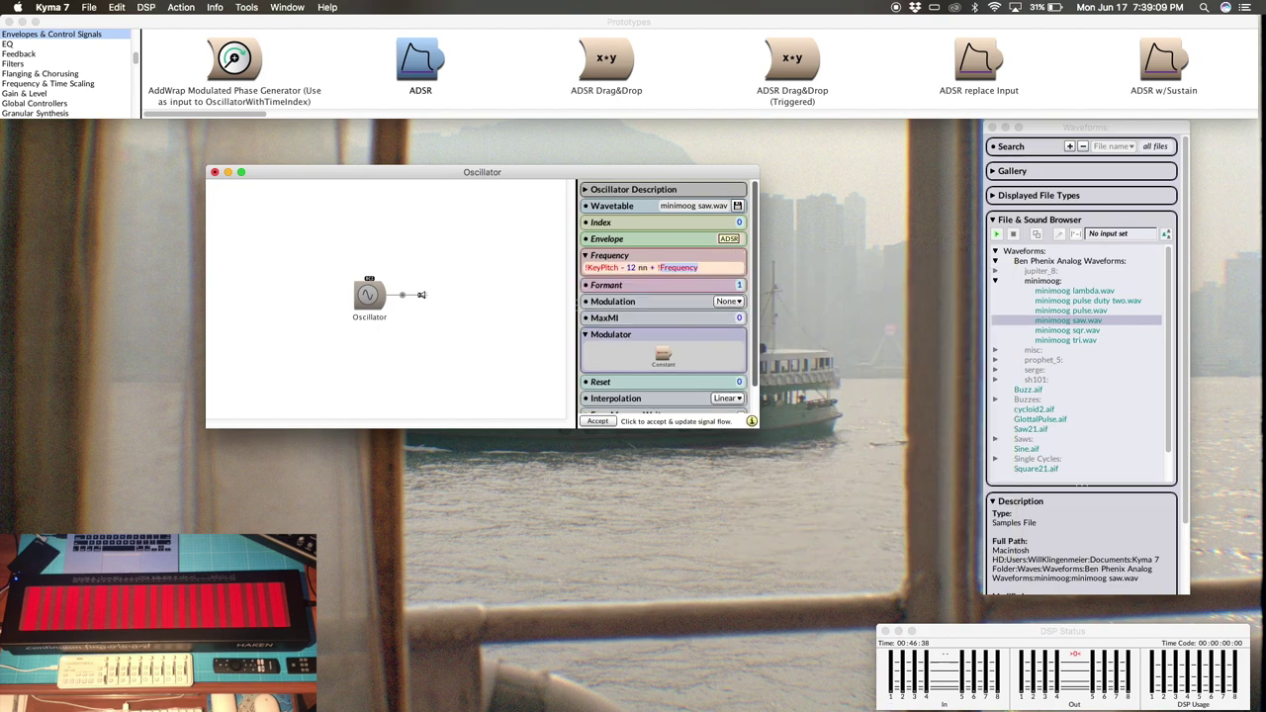
{"action": "type", "text": "!DetuneDepth"}
{"action": "key", "text": "Right"}
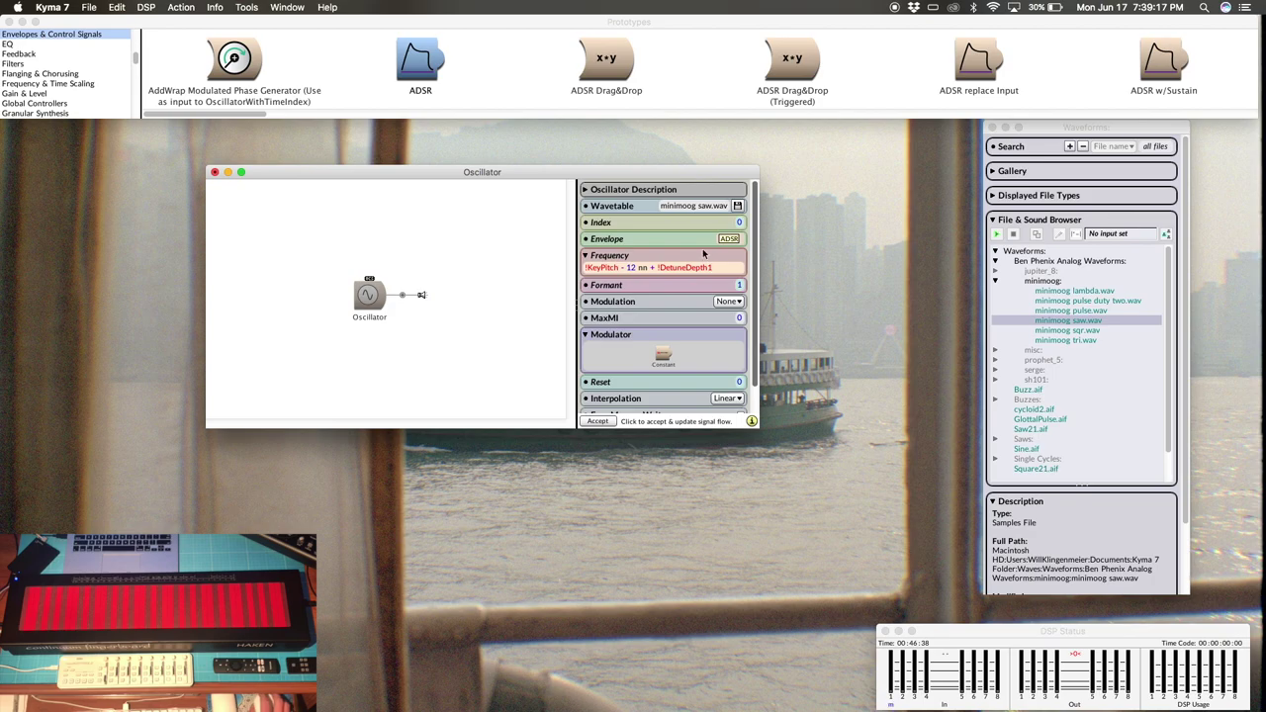
{"action": "scroll", "coordinate": [713, 307], "scroll_direction": "down", "scroll_amount": 1}
{"action": "scroll", "coordinate": [732, 376], "scroll_direction": "up", "scroll_amount": 1}
{"action": "left_click_drag", "start_coordinate": [751, 422], "coordinate": [827, 488]}
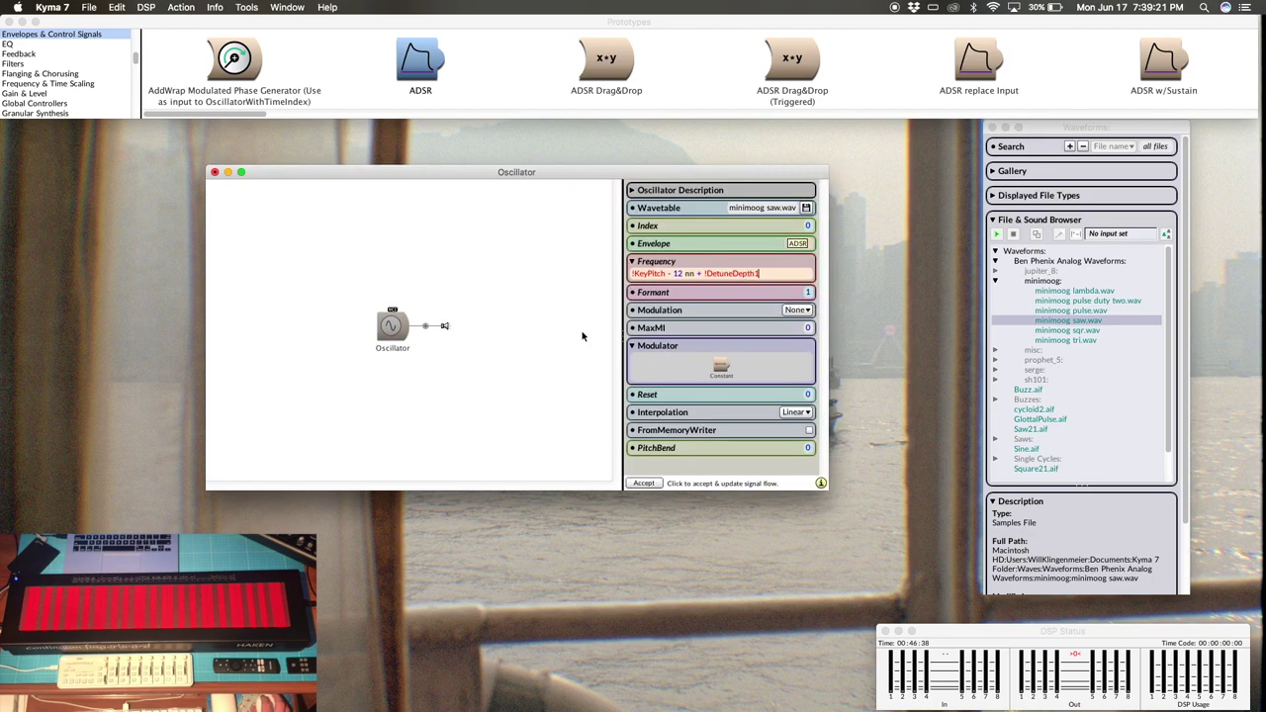
{"action": "left_click", "coordinate": [469, 392]}
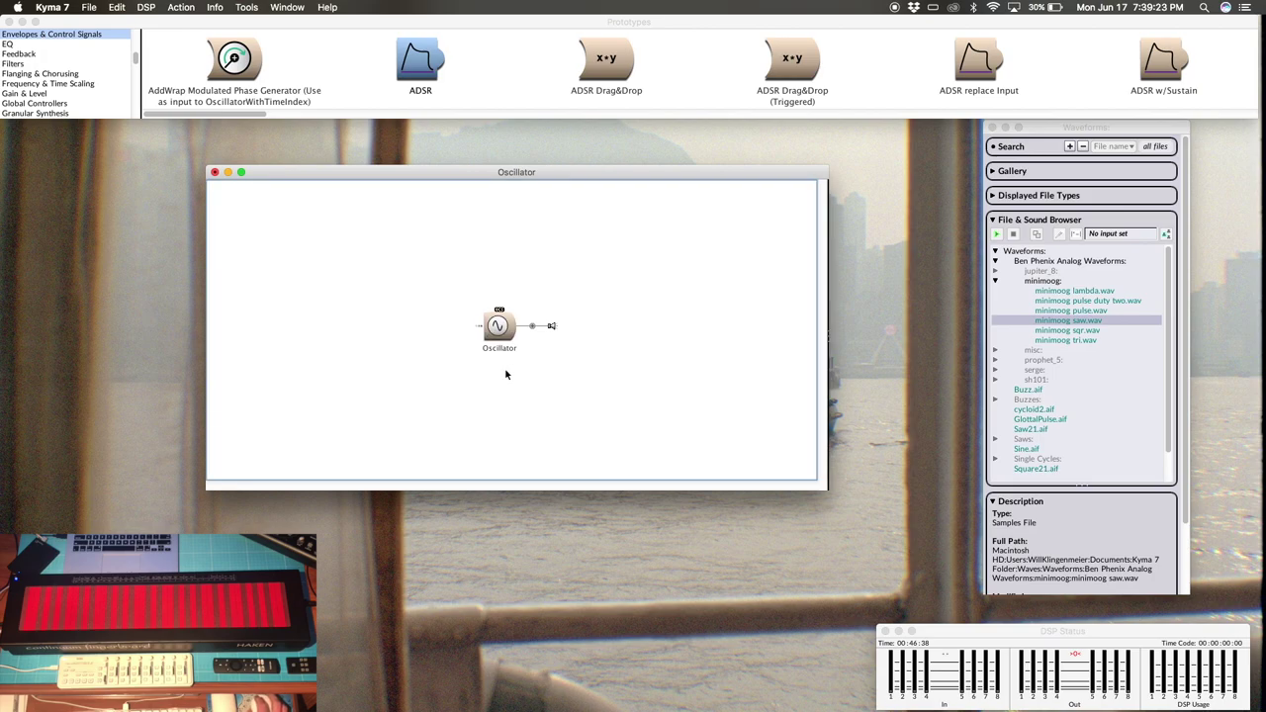
- Set the ADSR's attack time to !AttackTime s and decay time to !DecayTime s
{"action": "left_click_drag", "start_coordinate": [478, 329], "coordinate": [473, 329]}
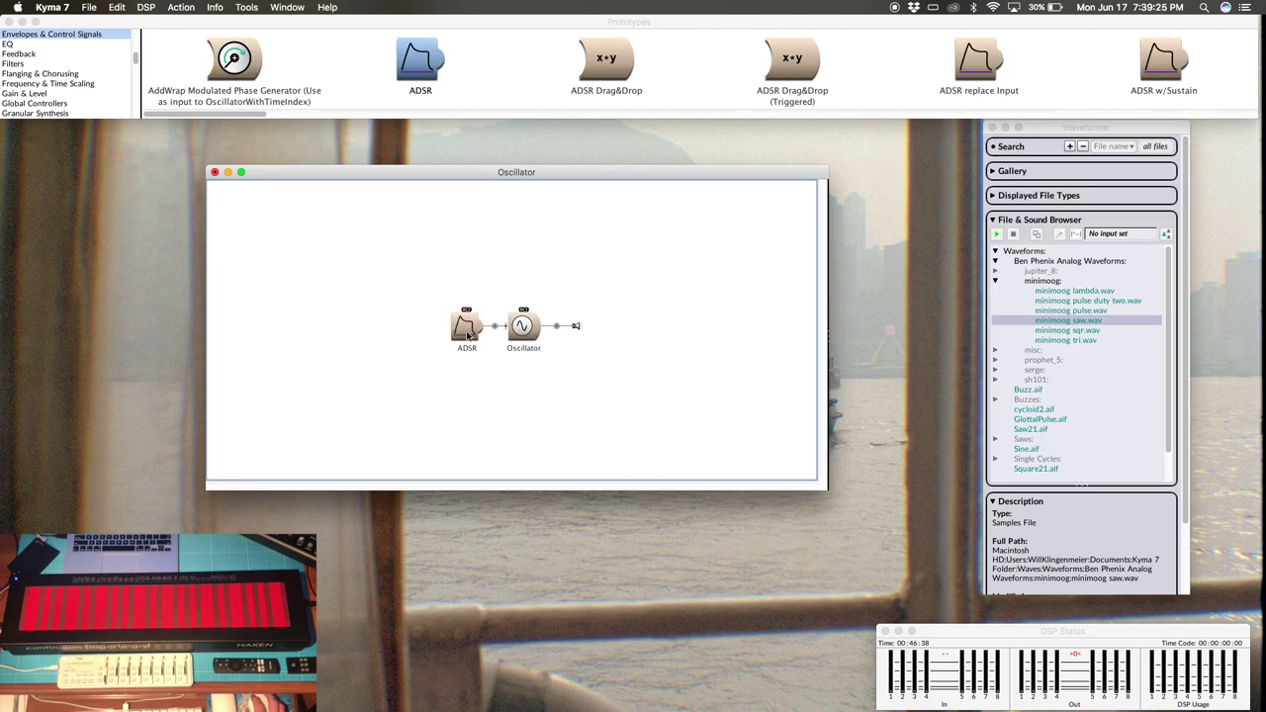
{"action": "left_click", "coordinate": [465, 327]}
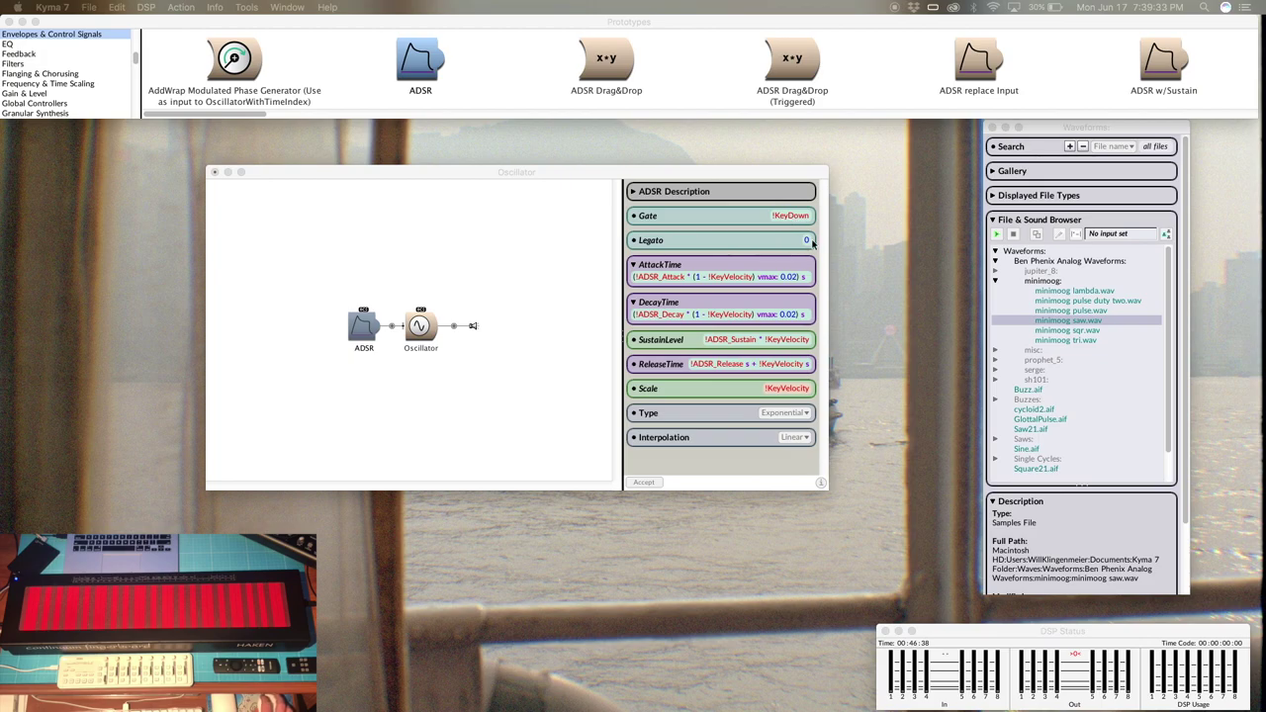
{"action": "left_click", "coordinate": [773, 278]}
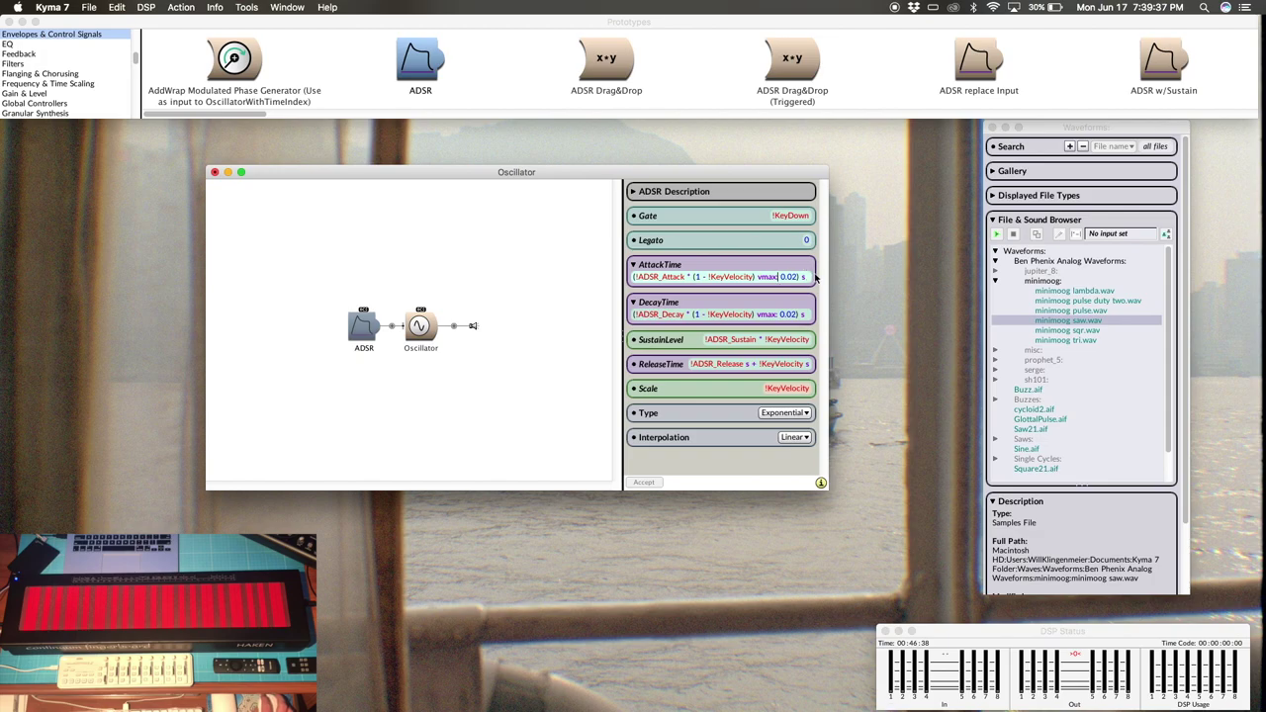
{"action": "double_click", "coordinate": [809, 277]}
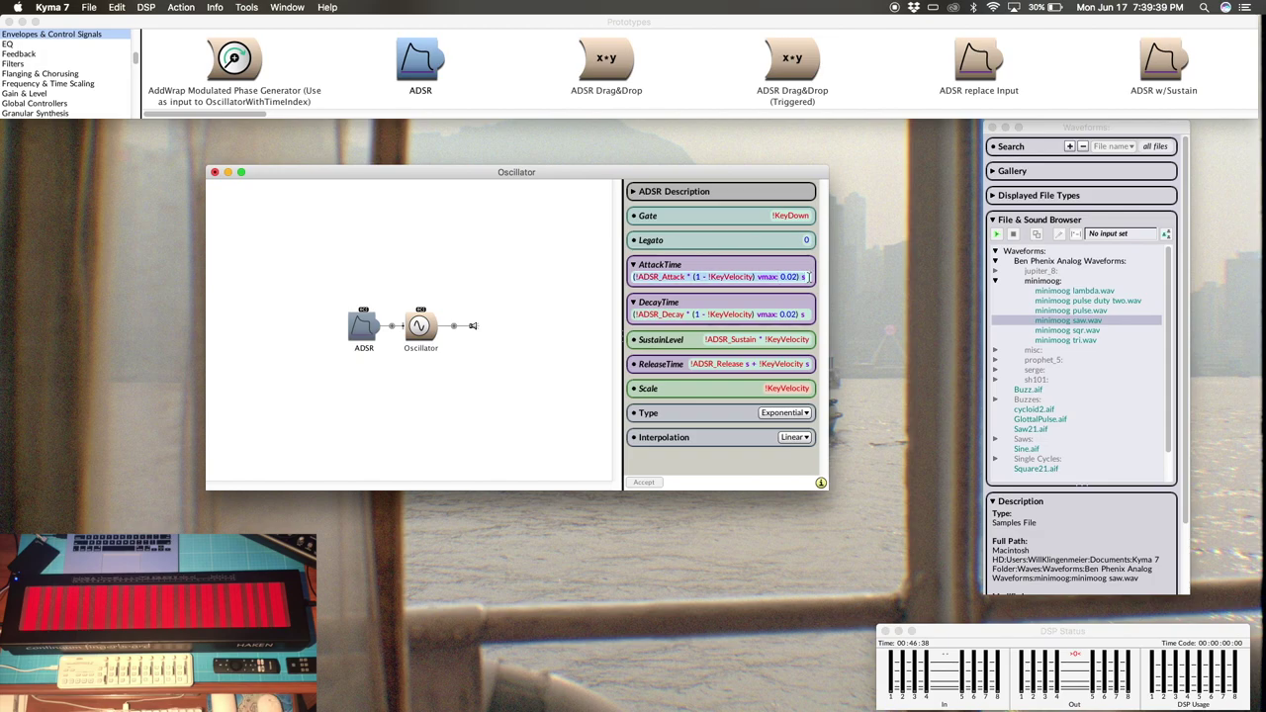
{"action": "type", "text": "!AttackTime"}
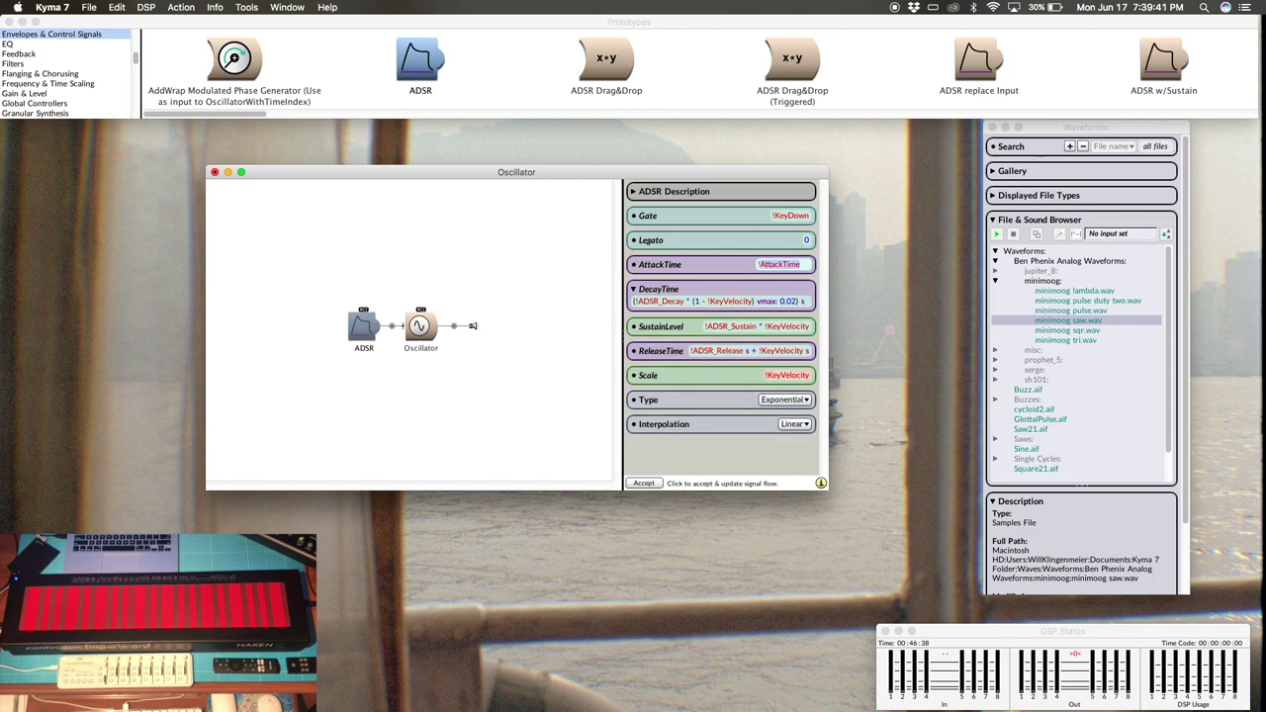
{"action": "type", "text": "s"}
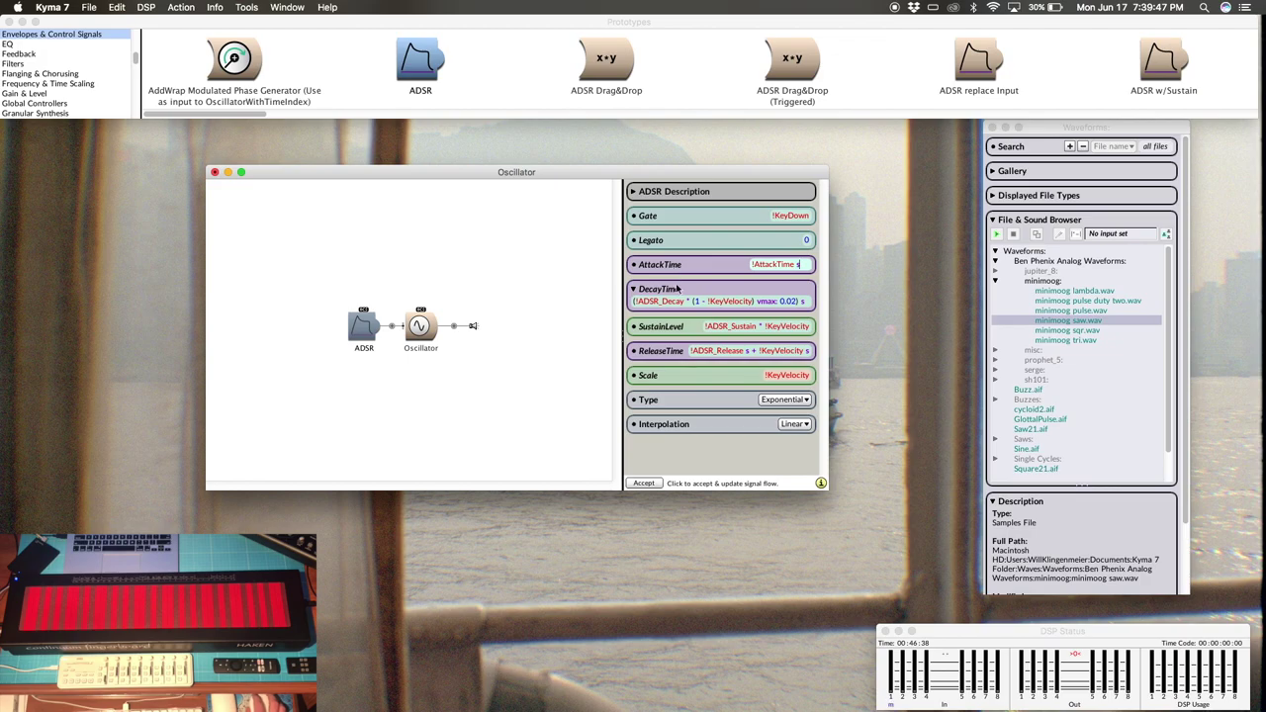
{"action": "double_click", "coordinate": [790, 301]}
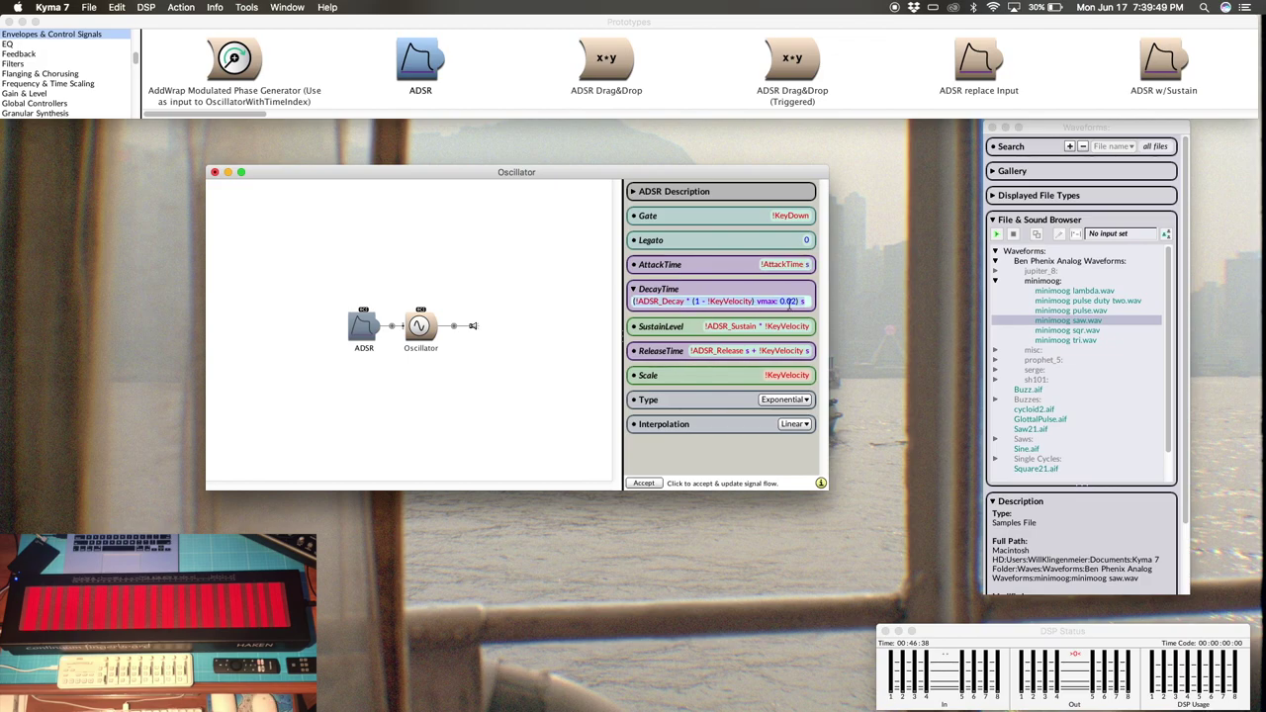
{"action": "type", "text": "!DecayTime"}
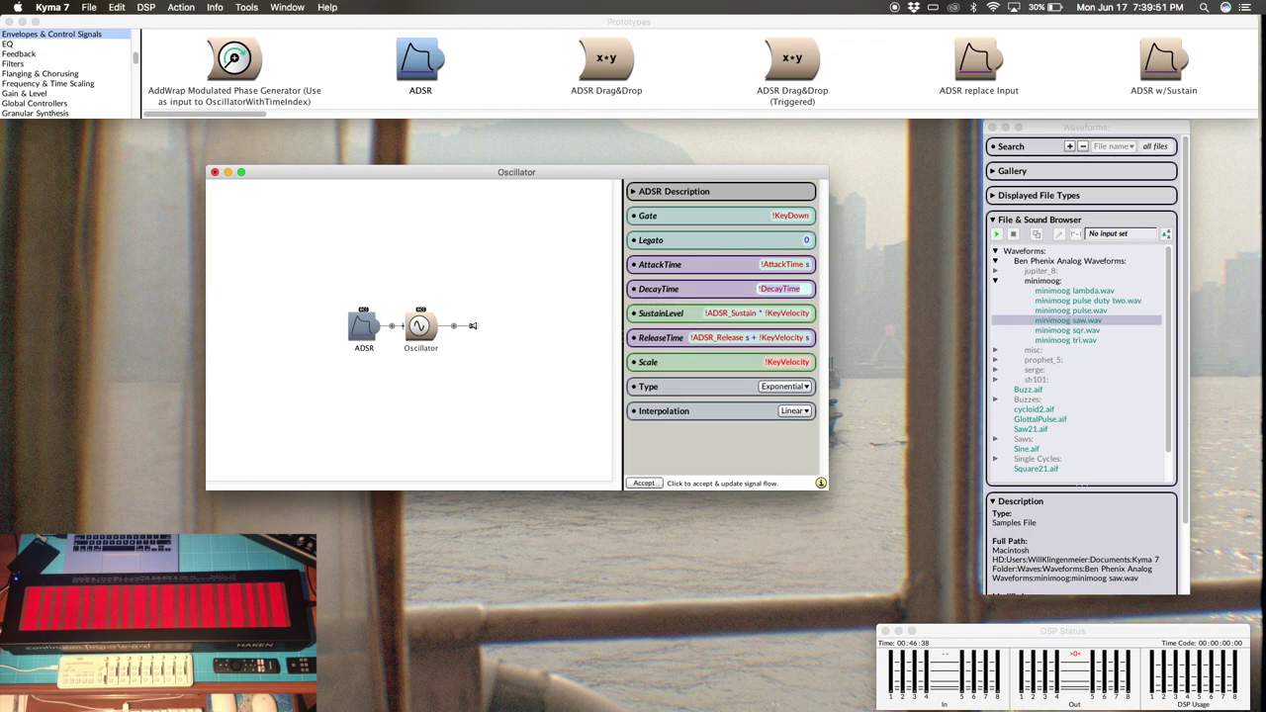
{"action": "type", "text": "s"}
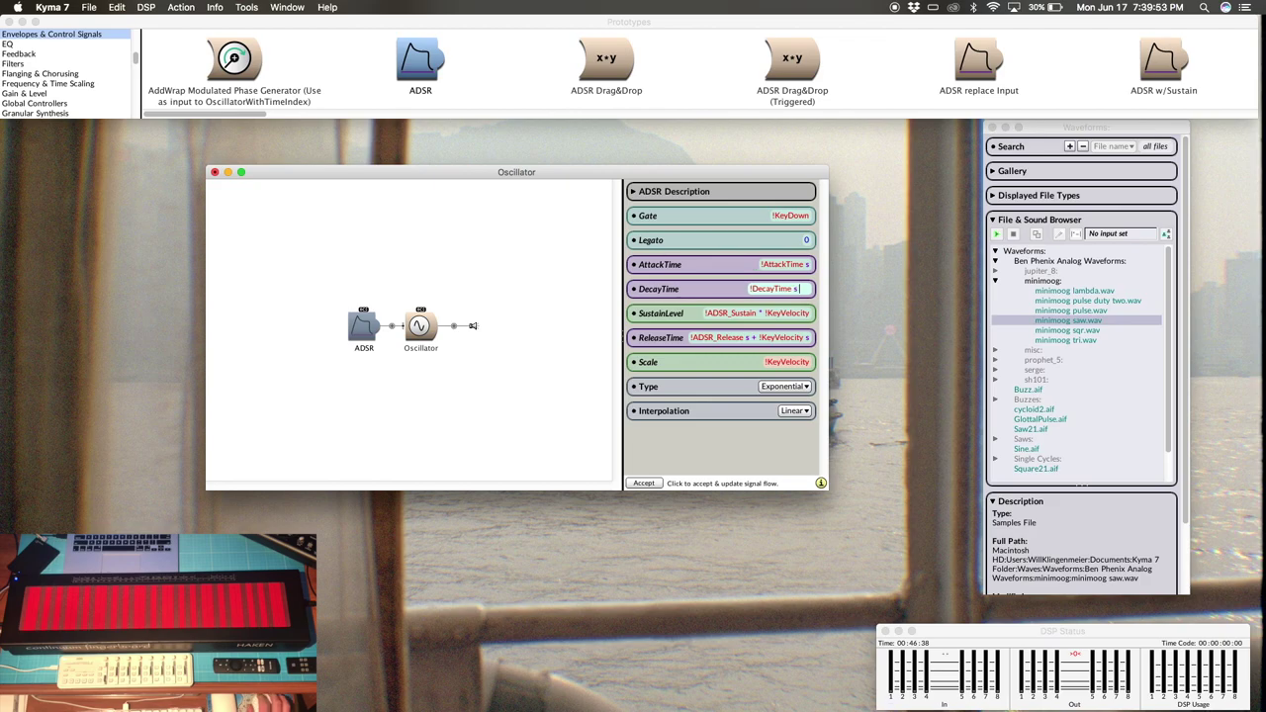
- Set SustainLevel to !SustainLevel * !KeyVelocity and ReleaseTime to !ReleaseTime s + !KeyVelocity s
{"action": "left_click", "coordinate": [737, 312]}
{"action": "left_click_drag", "start_coordinate": [748, 313], "coordinate": [690, 313]}
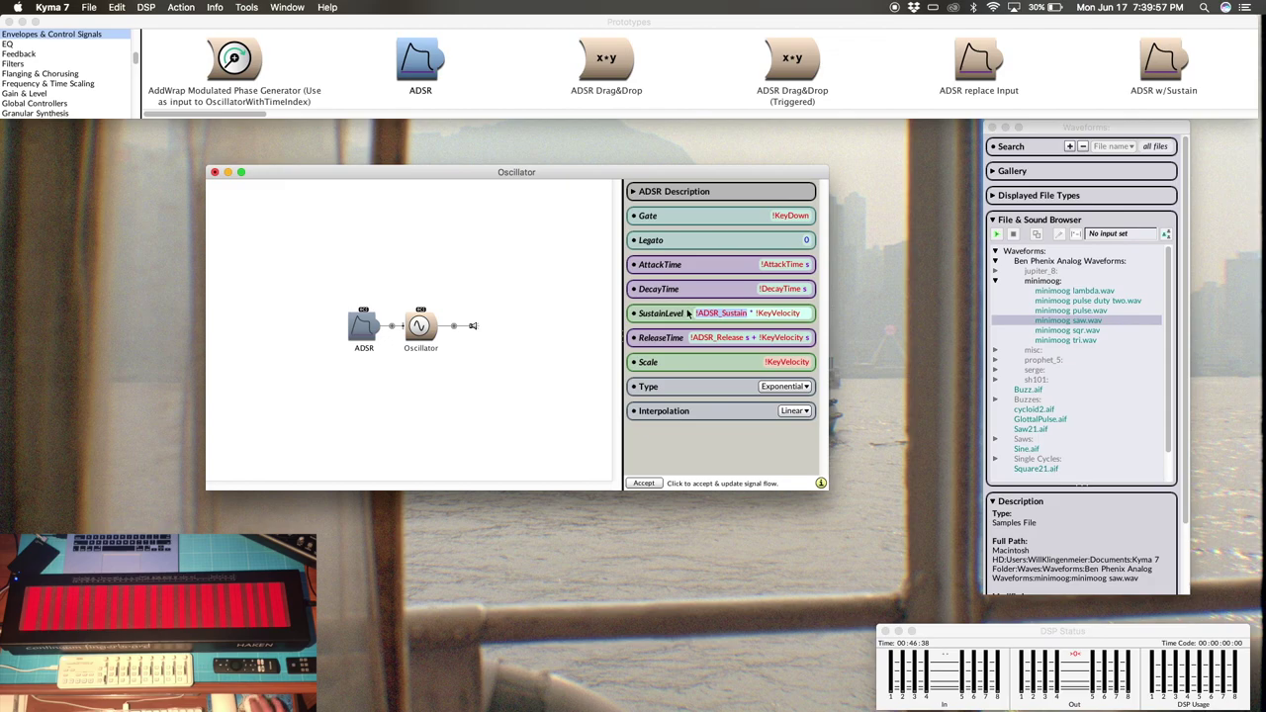
{"action": "type", "text": "!SustainLevel"}
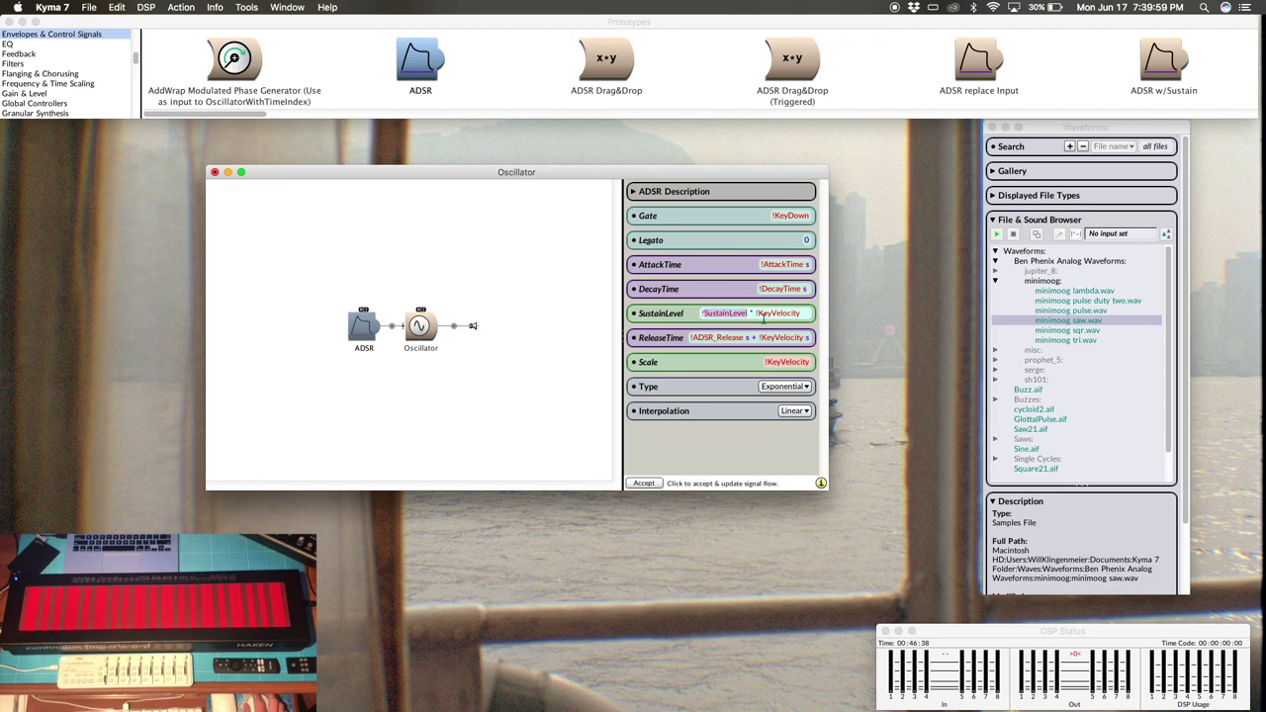
{"action": "left_click", "coordinate": [743, 339]}
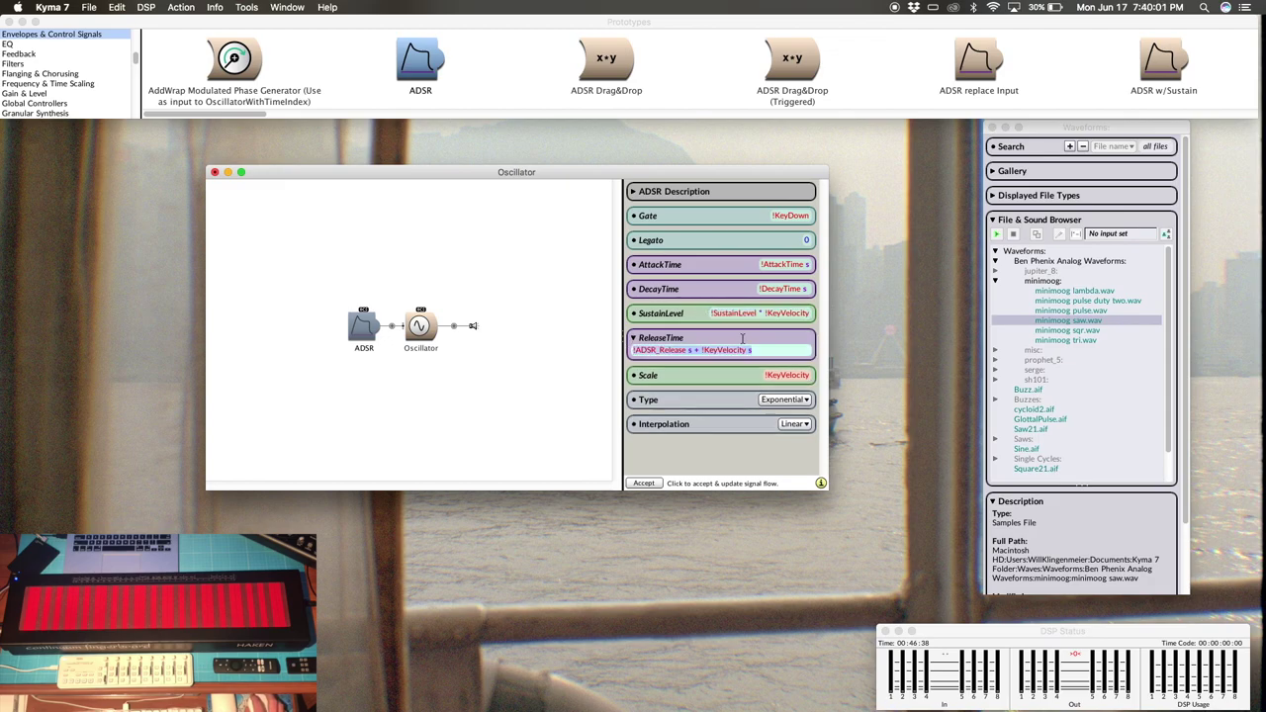
{"action": "double_click", "coordinate": [687, 350]}
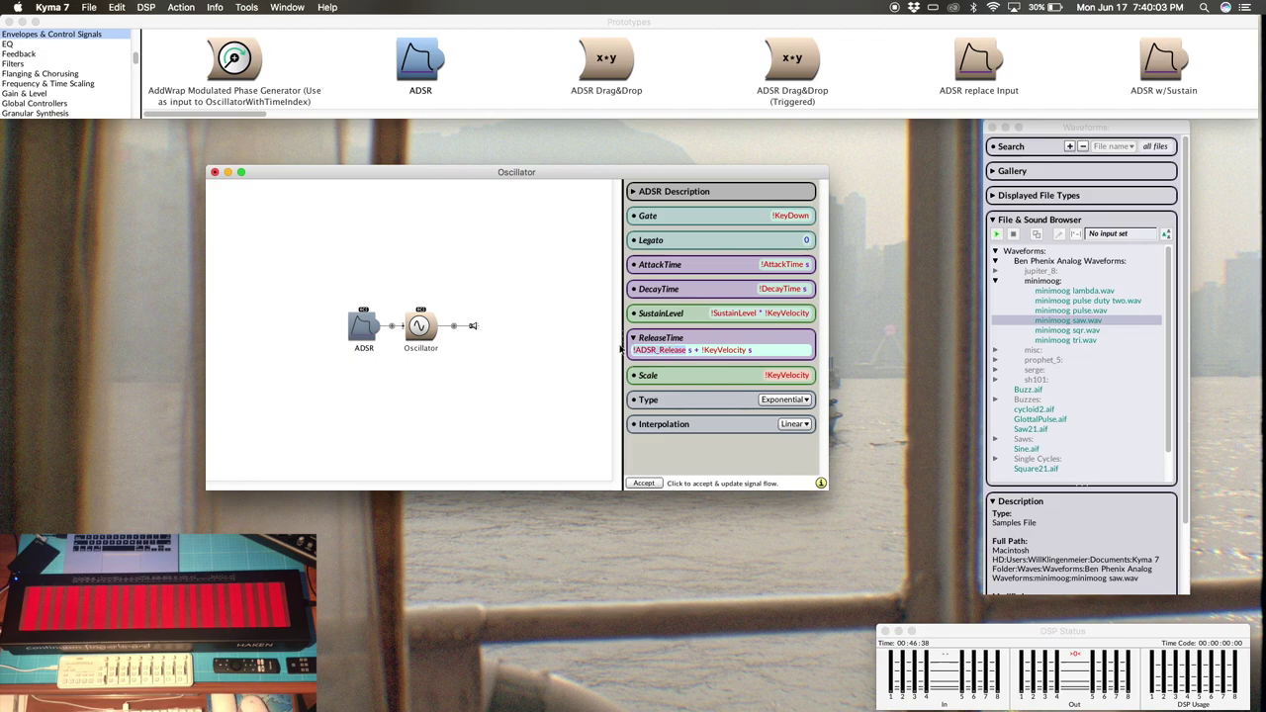
{"action": "type", "text": "ReleaseTime"}
{"action": "left_click", "coordinate": [572, 364]}
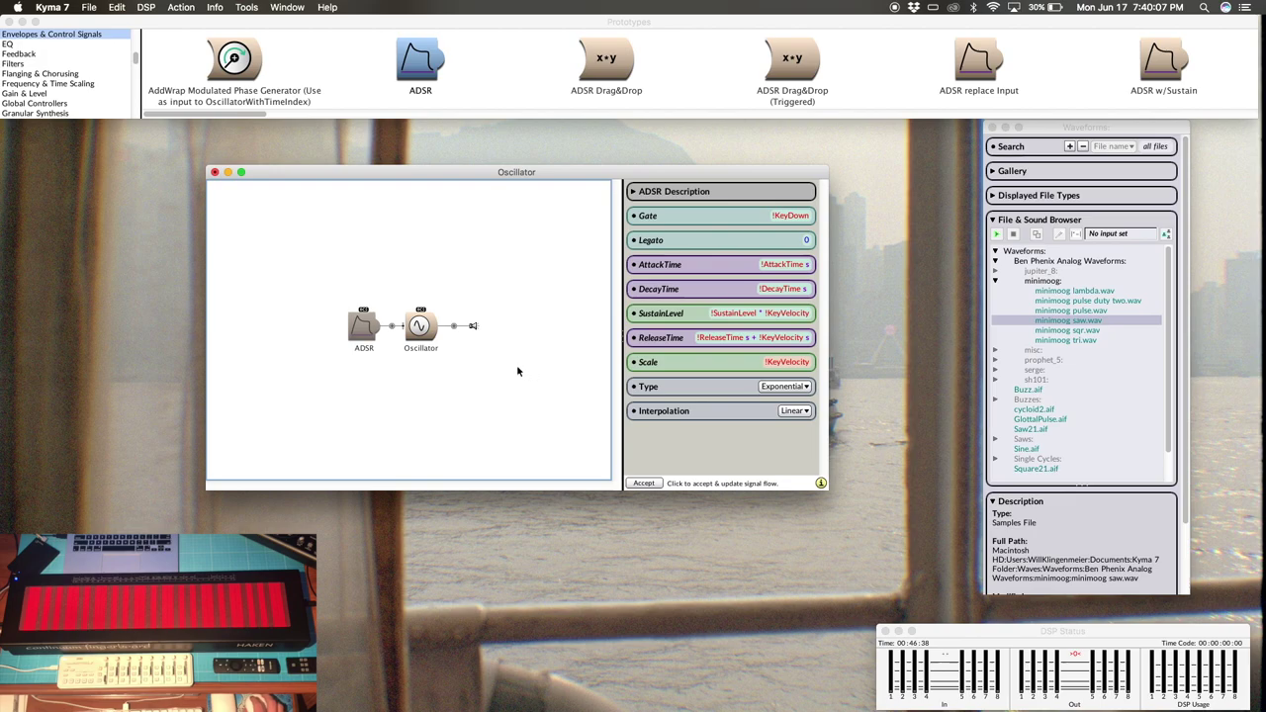
{"action": "left_click", "coordinate": [427, 327]}
- Rename the oscillator to Oscillator 1
{"action": "key", "text": "super+r"}
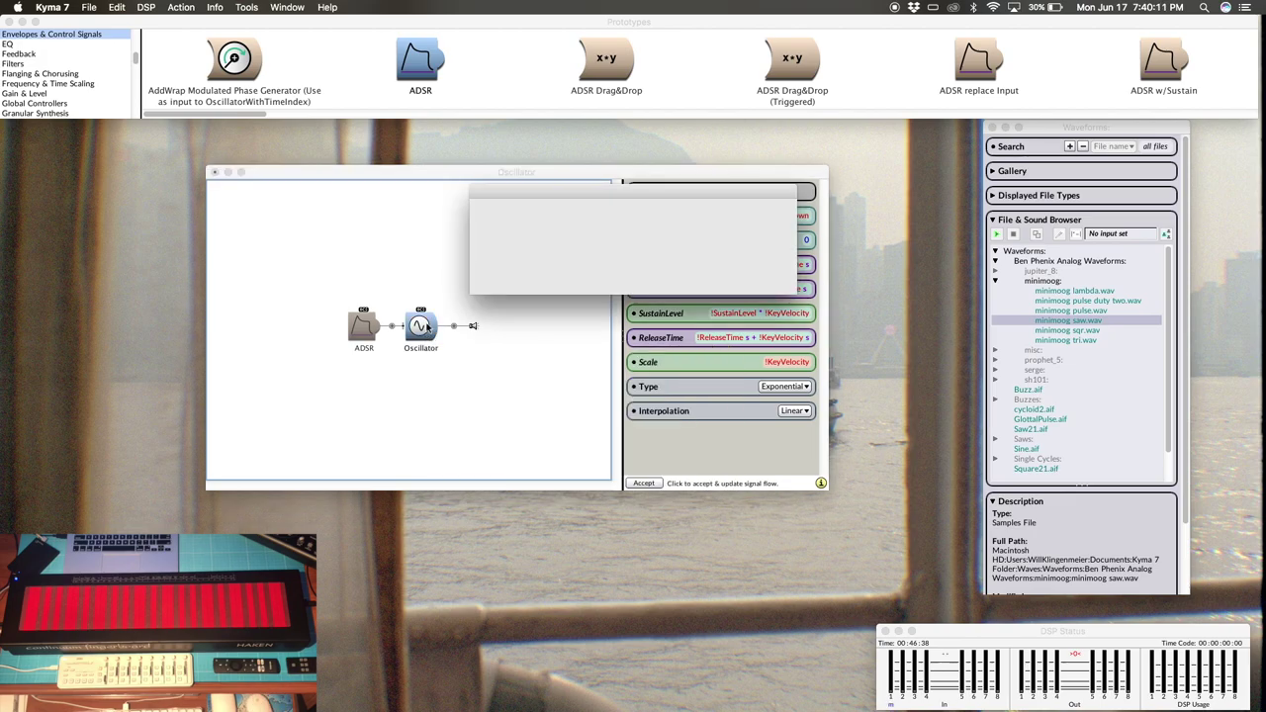
{"action": "key", "text": "Right"}
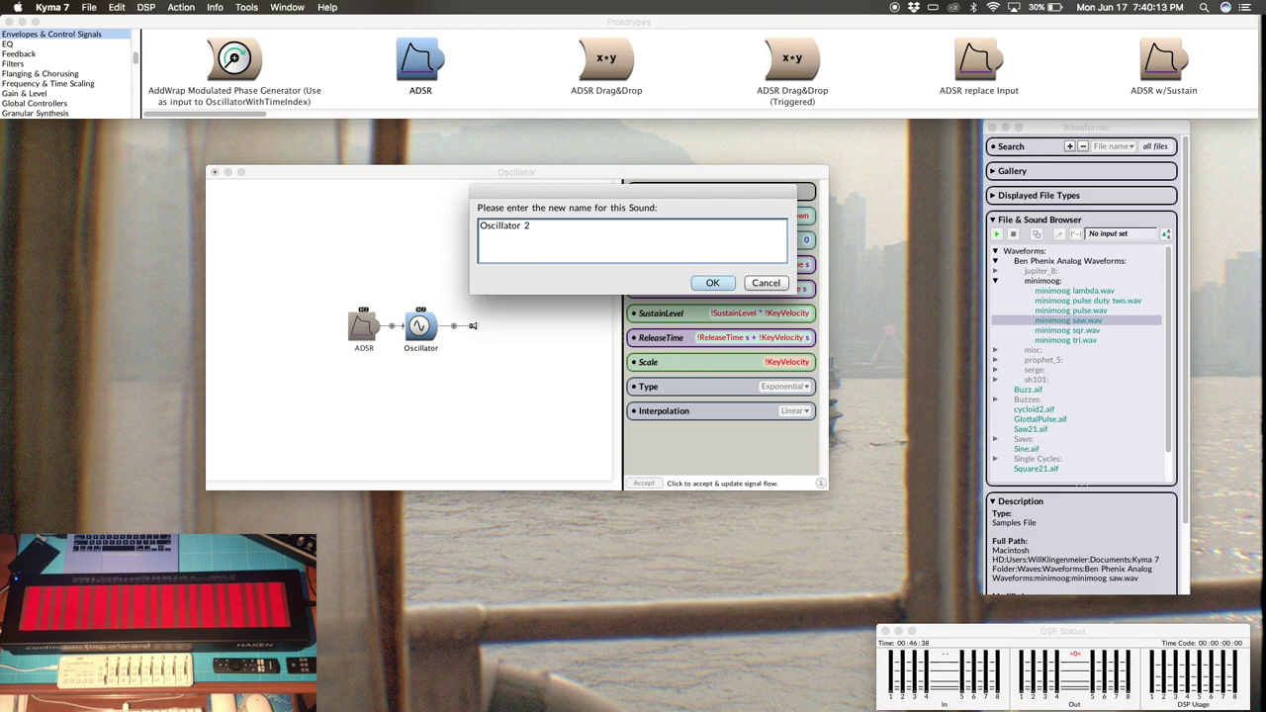
{"action": "type", "text": "1"}
{"action": "key", "text": "Return"}
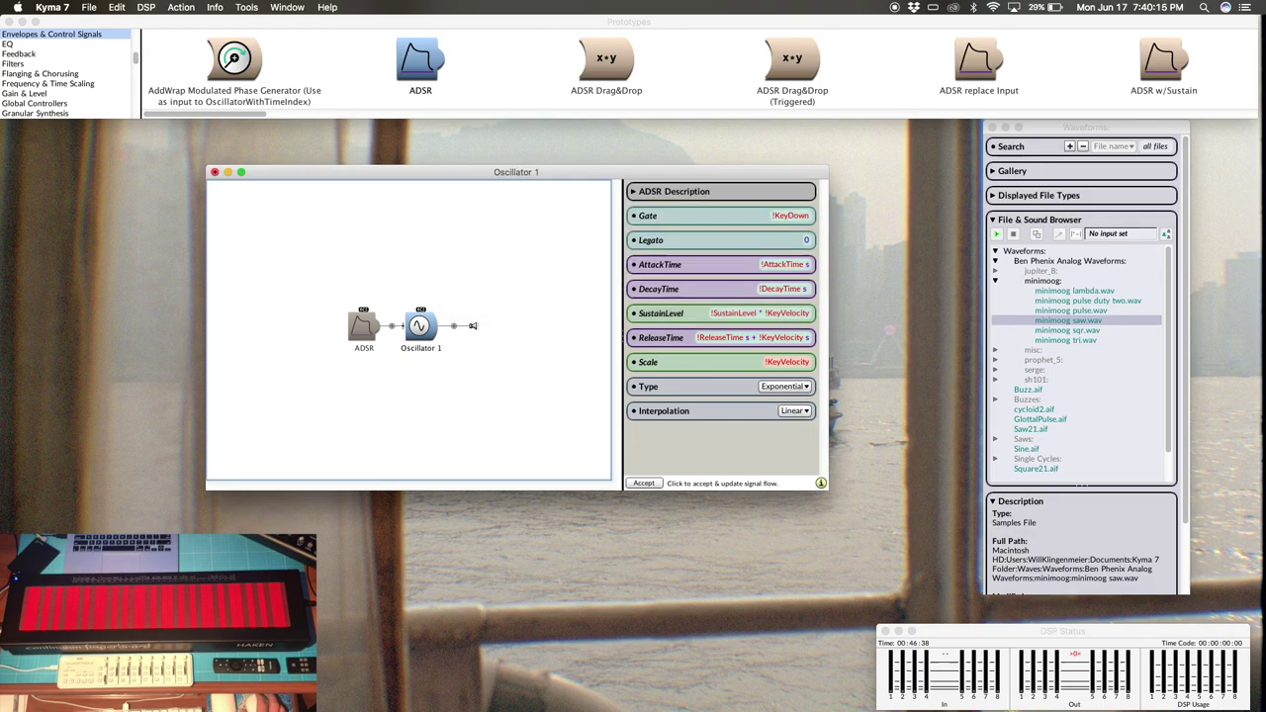
- Drop a new Oscillator prototype onto Oscillator 1 to mix the two
{"action": "key", "text": "super+f"}
{"action": "type", "text": "os"}
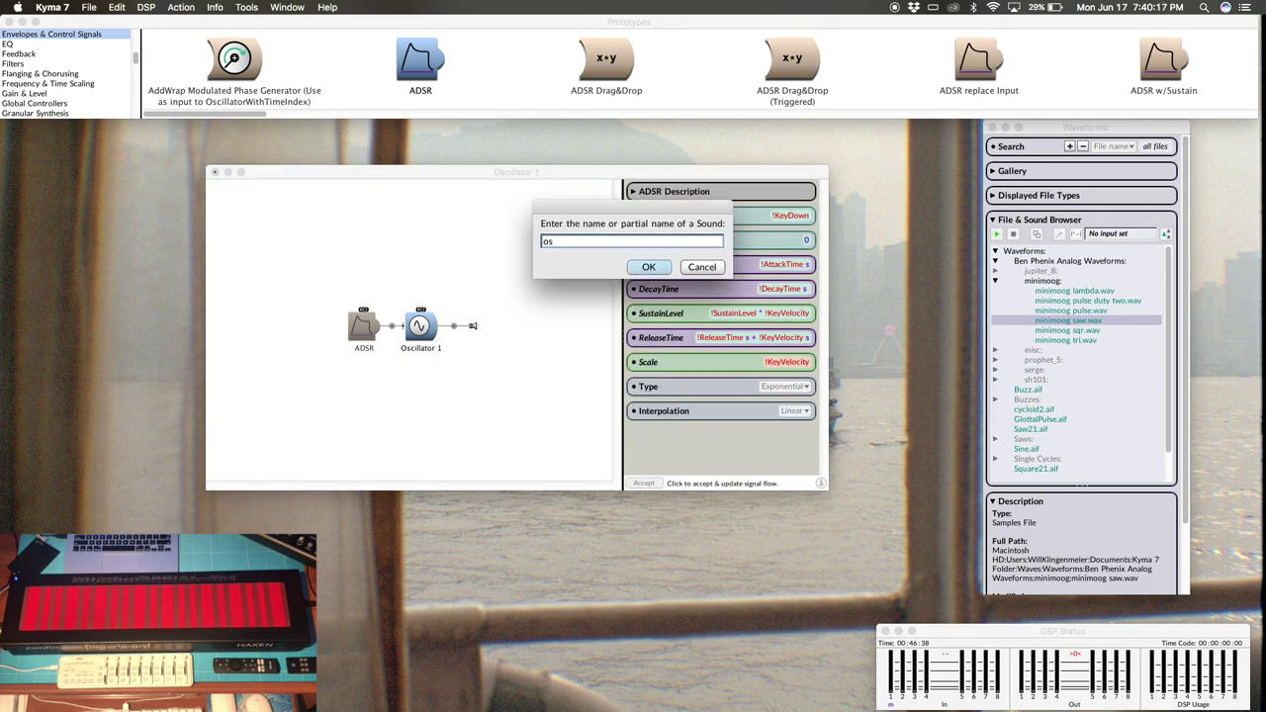
{"action": "type", "text": "cillator"}
{"action": "key", "text": "Return"}
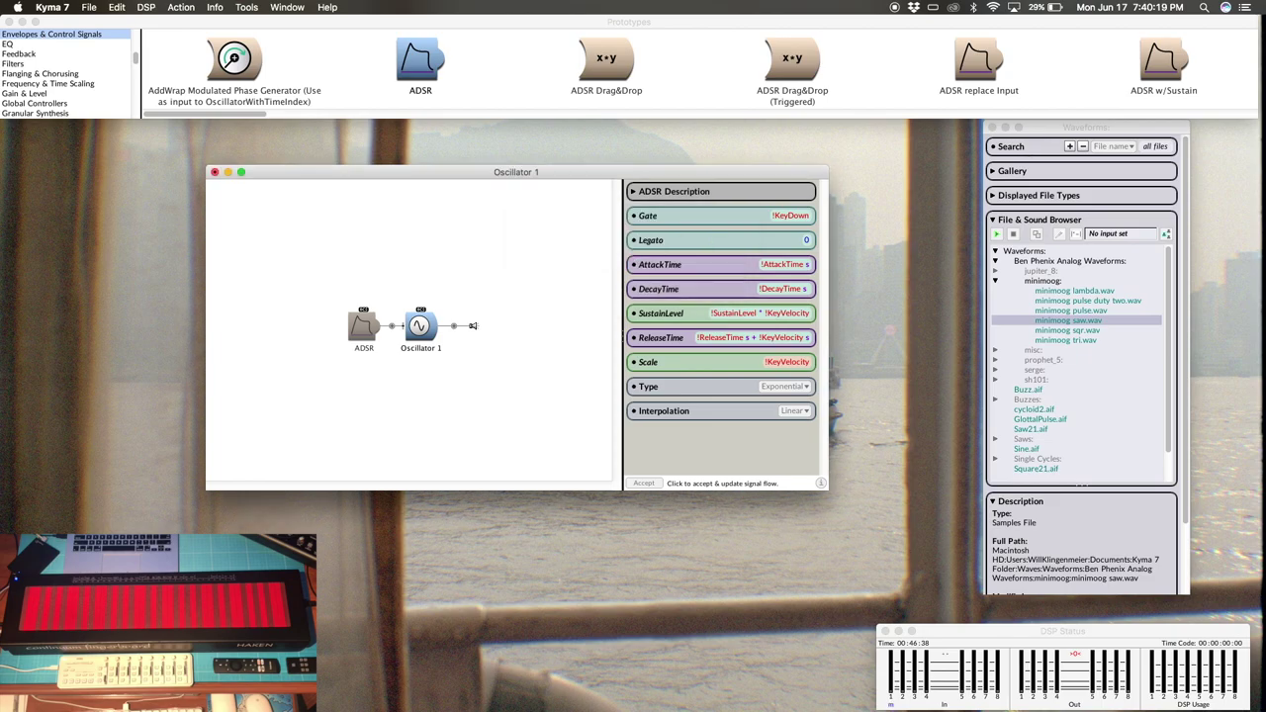
{"action": "key", "text": "Return"}
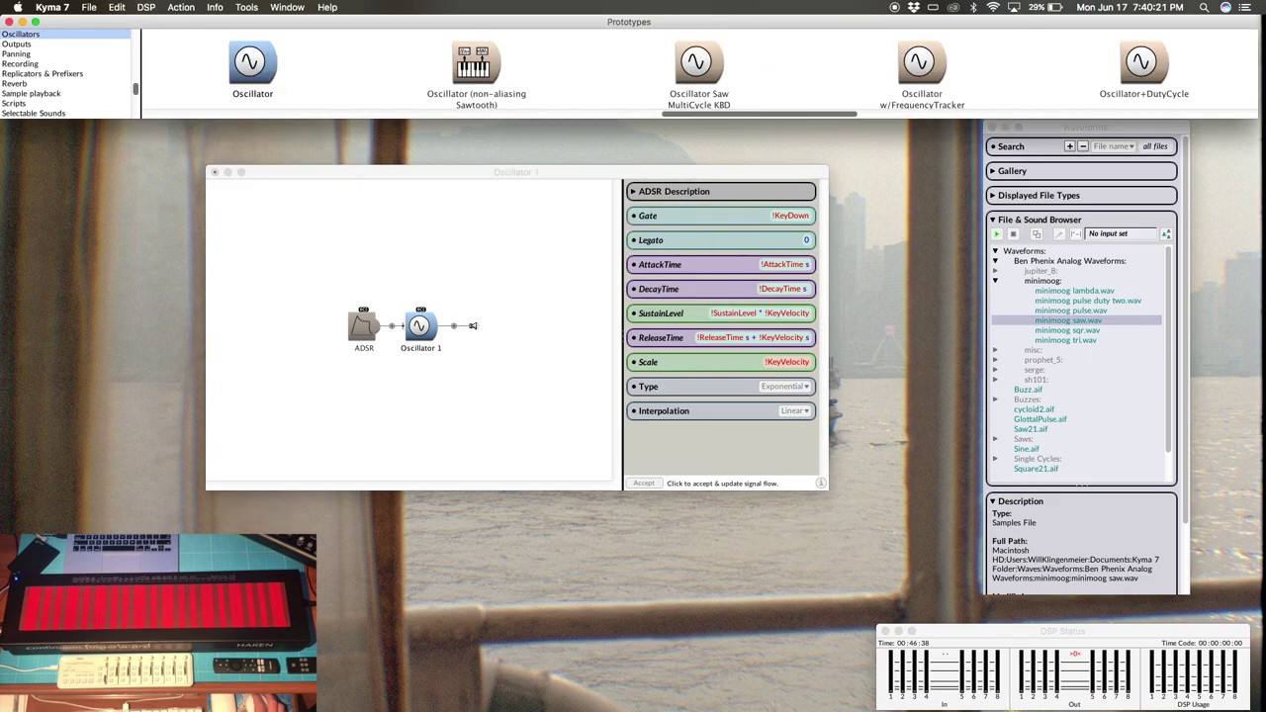
{"action": "left_click_drag", "start_coordinate": [265, 73], "coordinate": [505, 344]}
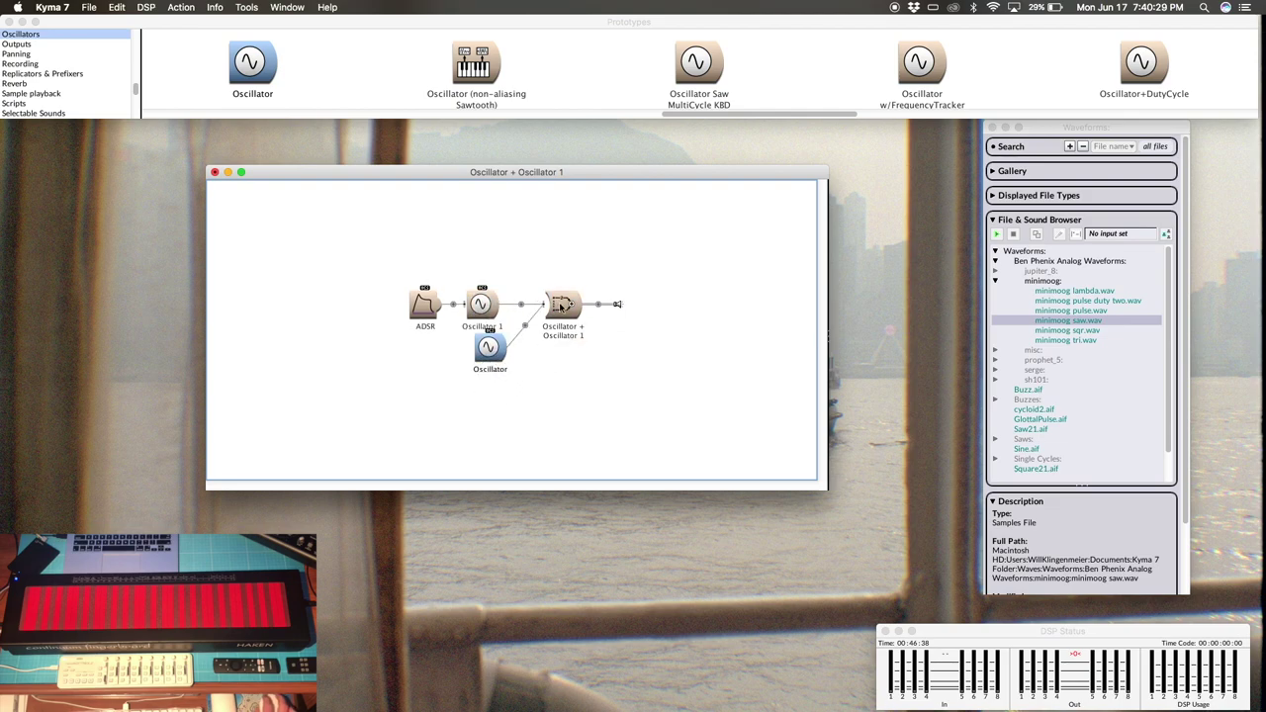
- Add another Oscillator to the mixer's Inputs and accept, giving three oscillator inputs
{"action": "double_click", "coordinate": [561, 307]}
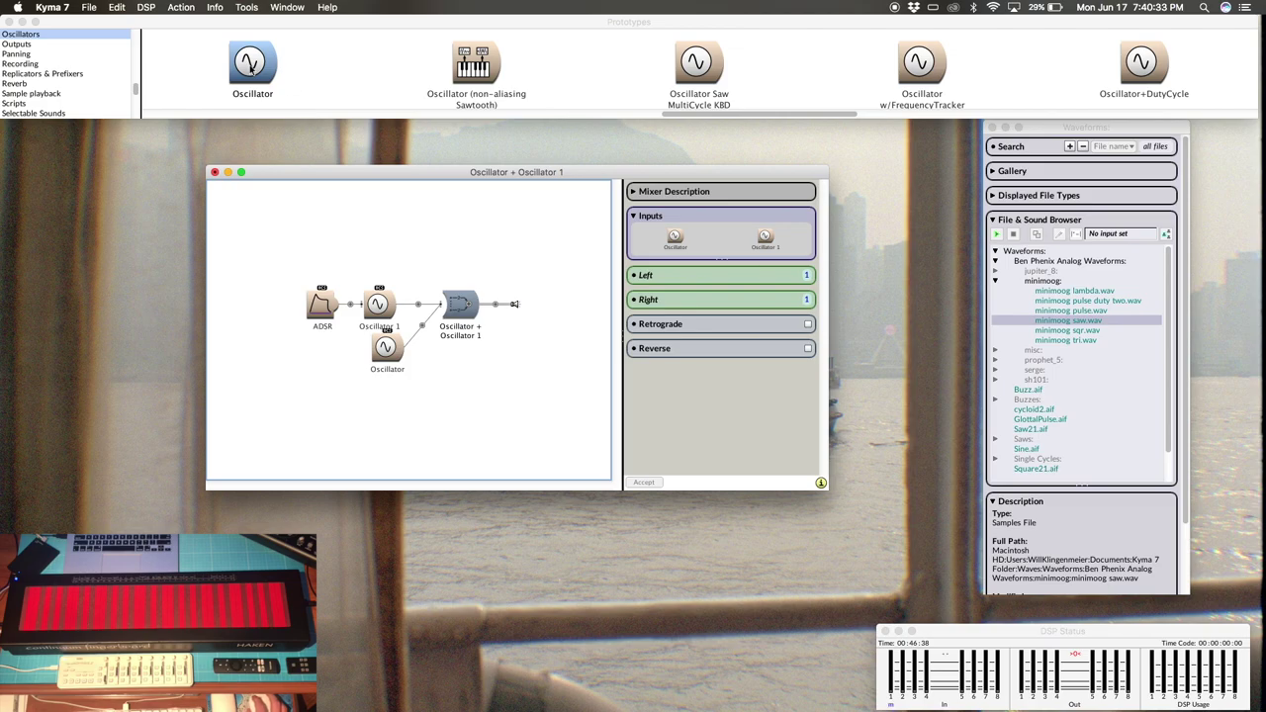
{"action": "left_click_drag", "start_coordinate": [306, 102], "coordinate": [648, 238]}
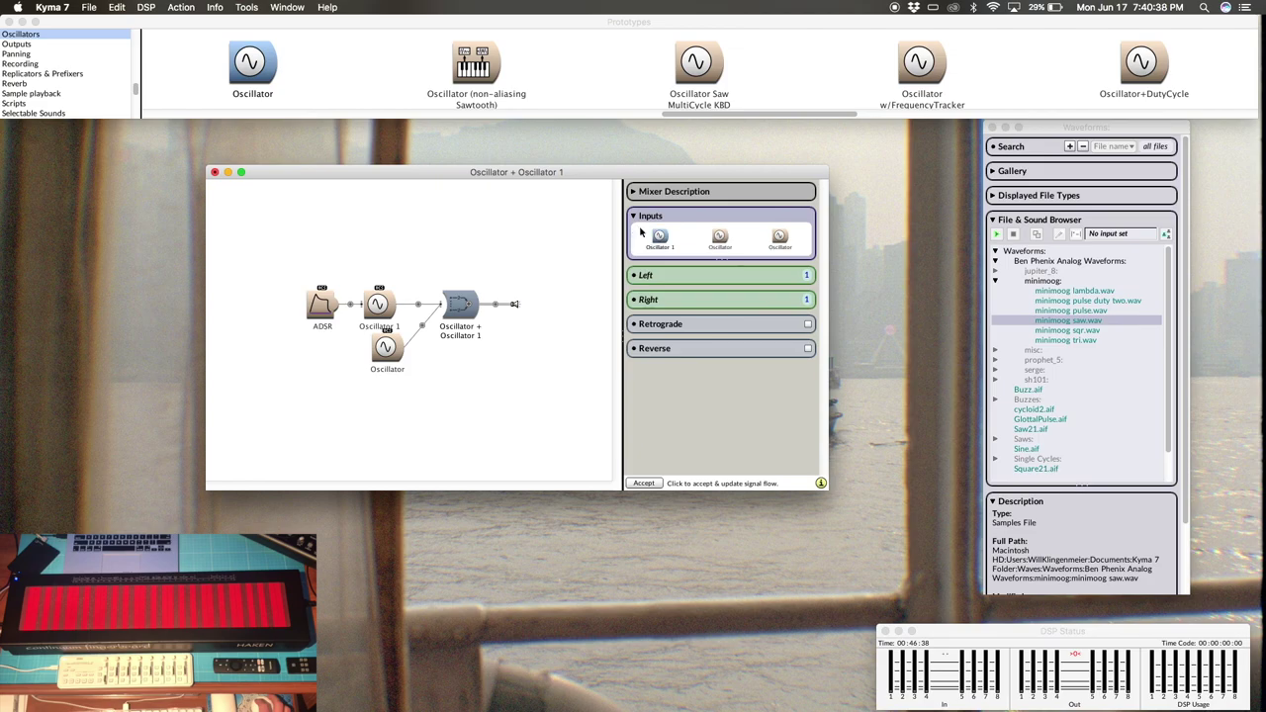
{"action": "left_click", "coordinate": [501, 346]}
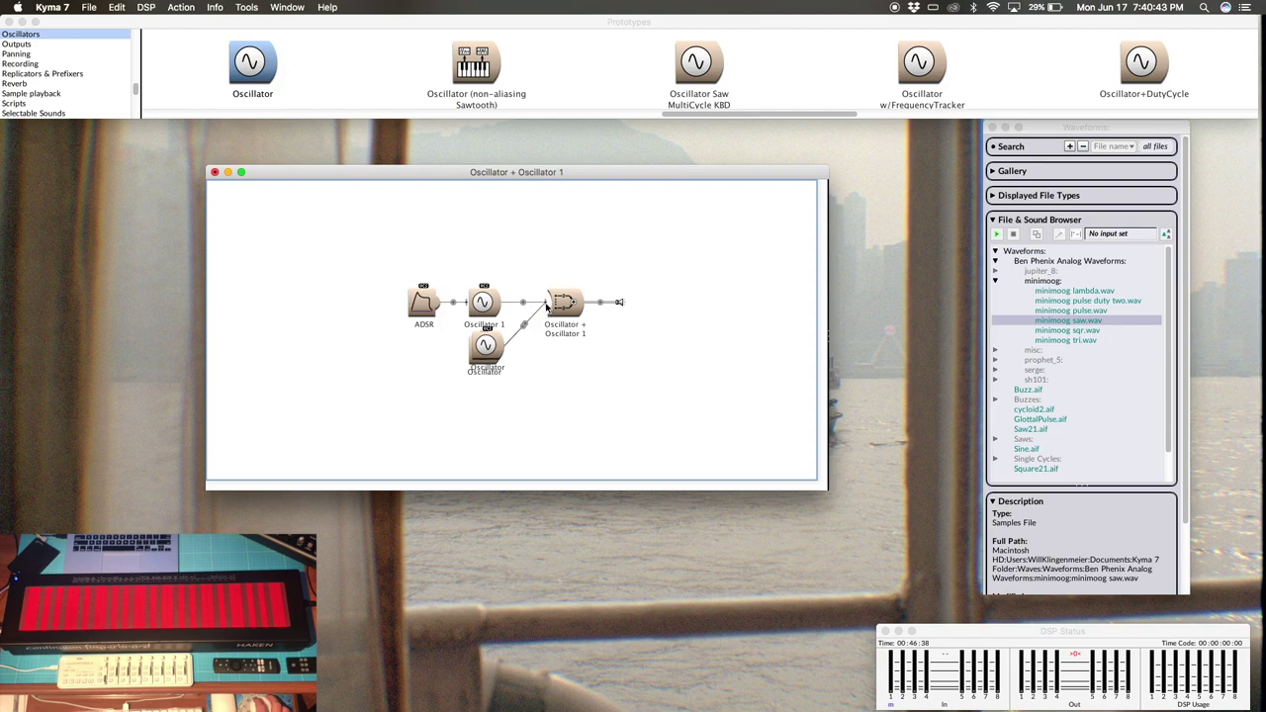
{"action": "left_click", "coordinate": [545, 307]}
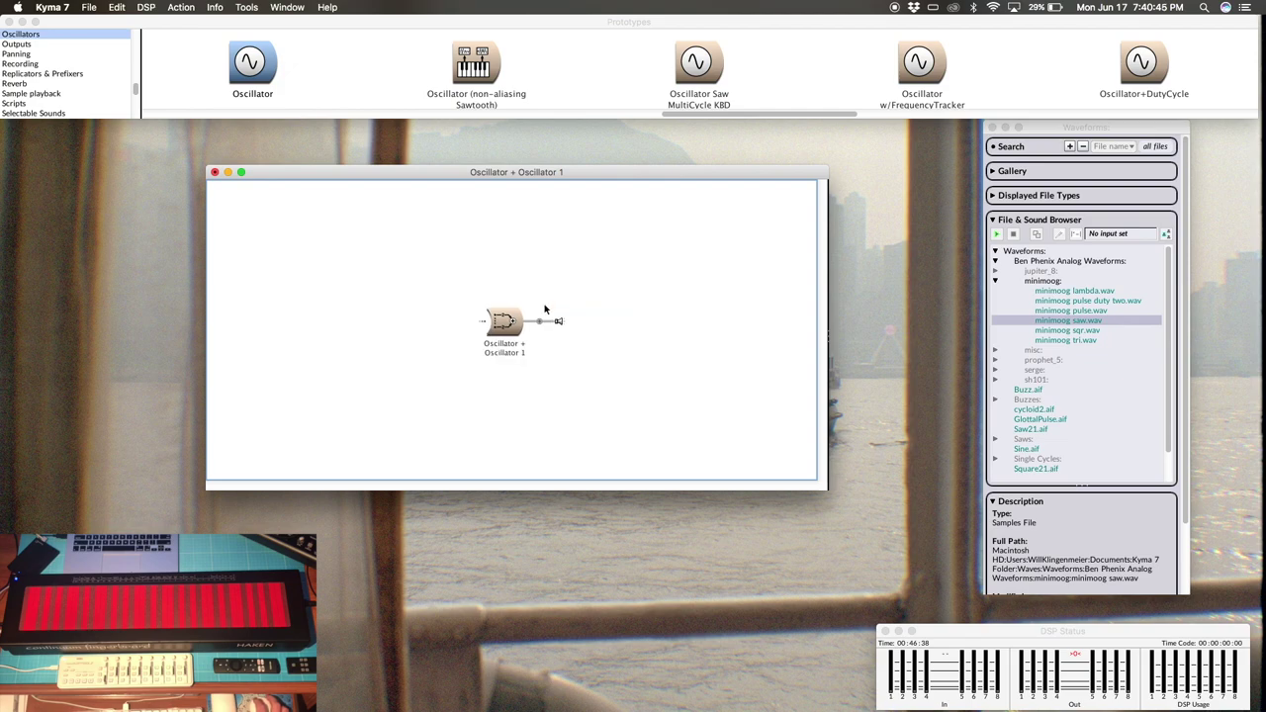
- Rename the middle unnamed oscillator to Oscillator 2
{"action": "left_click", "coordinate": [483, 322]}
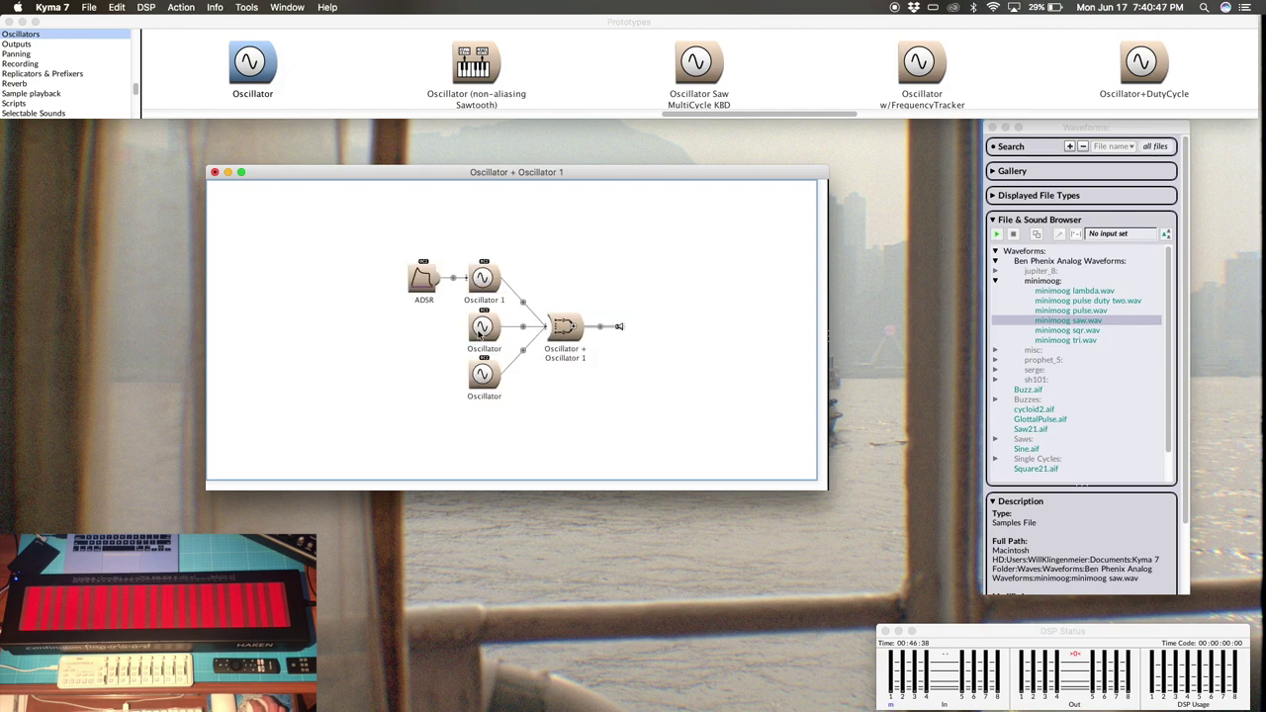
{"action": "left_click", "coordinate": [484, 334]}
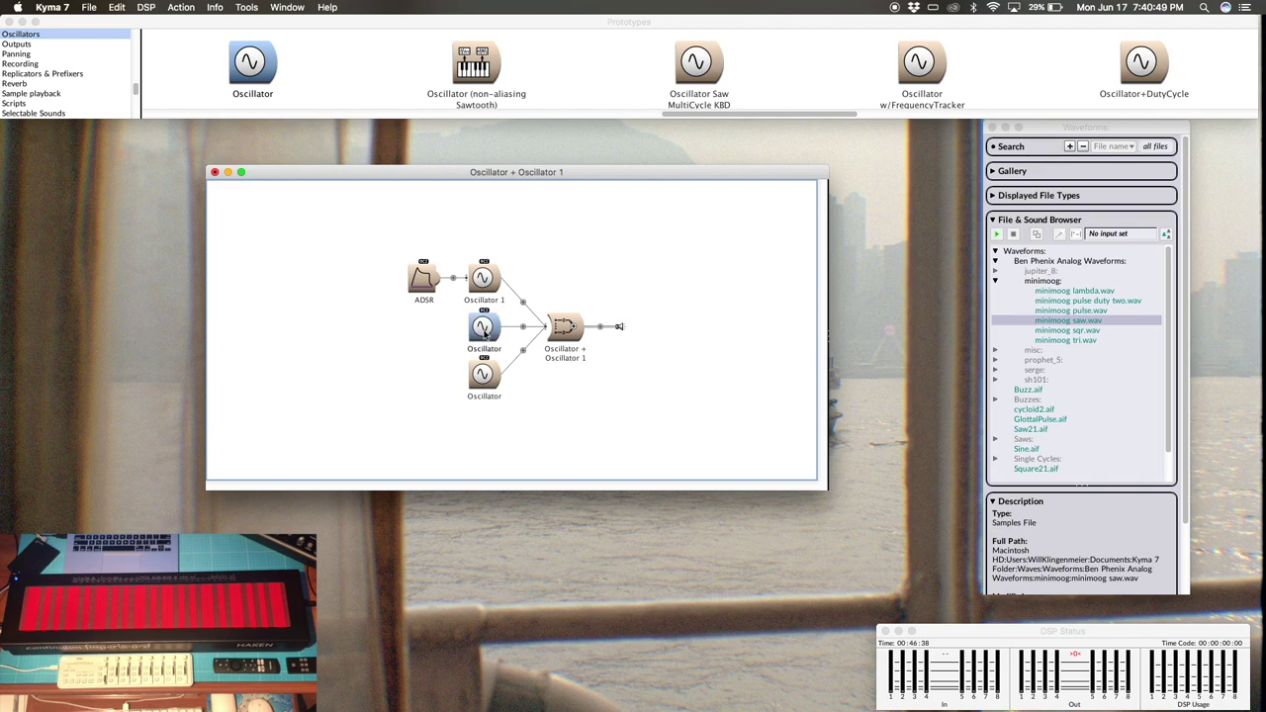
{"action": "key", "text": "super+r"}
{"action": "key", "text": "BackSpace"}
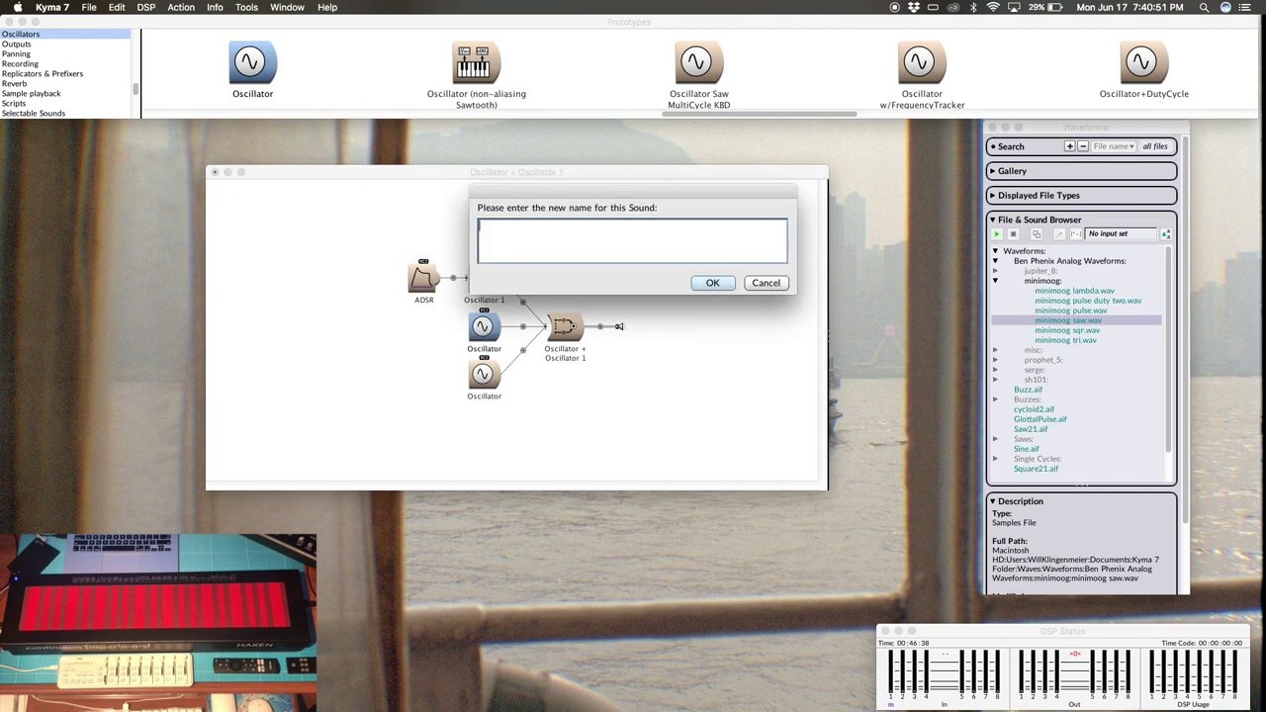
{"action": "type", "text": "Oscillator 2"}
{"action": "key", "text": "Return"}
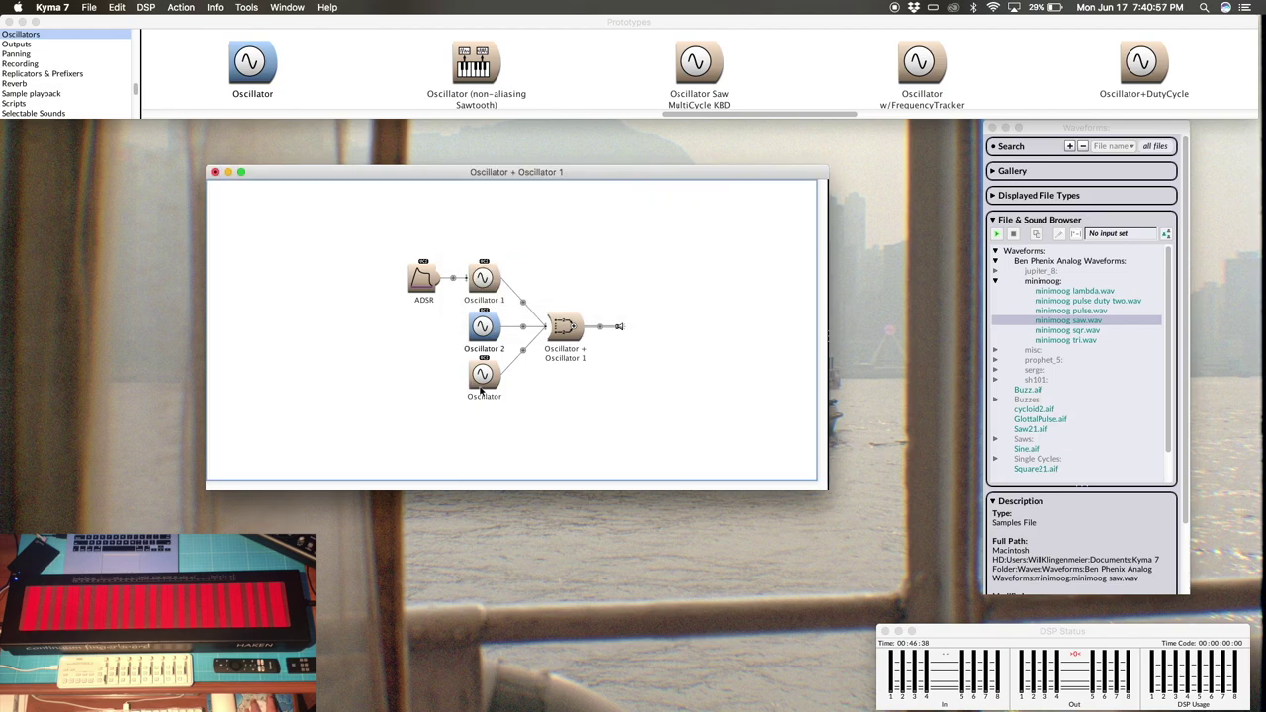
- Rename the bottom unnamed oscillator to Oscillator 3
{"action": "left_click", "coordinate": [484, 376]}
{"action": "key", "text": "Return"}
{"action": "key", "text": "Right"}
{"action": "type", "text": "3"}
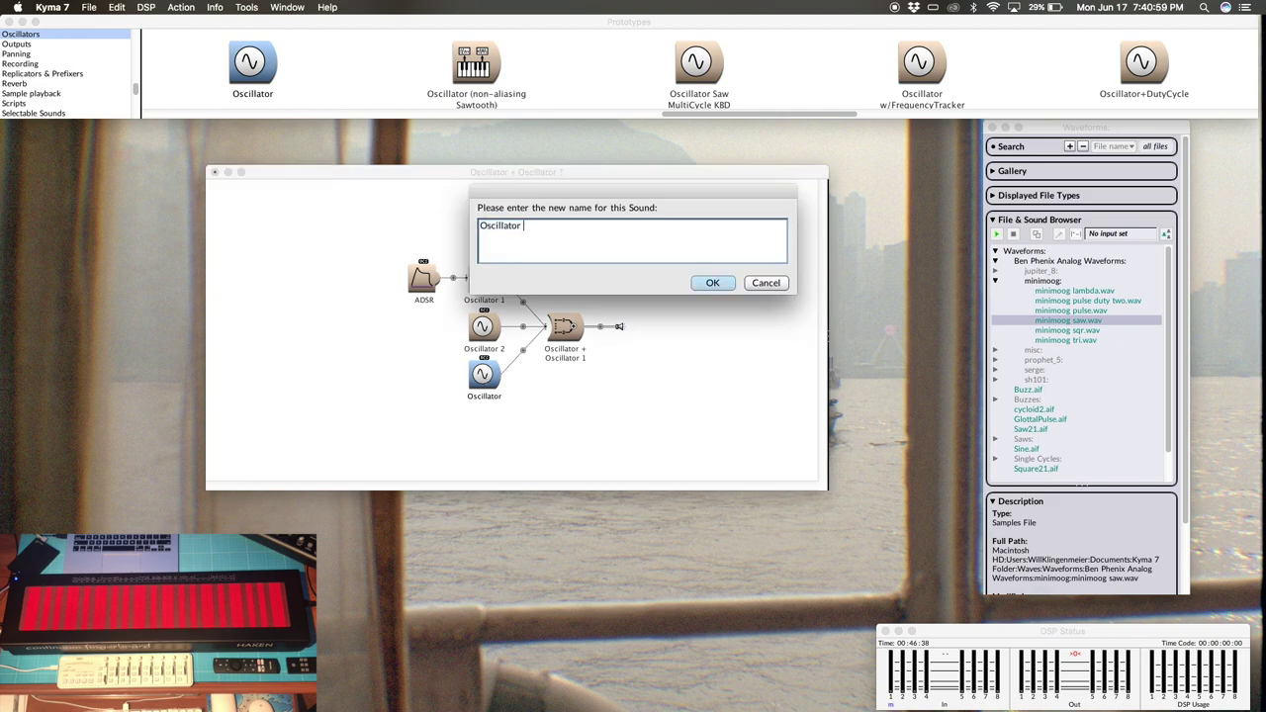
{"action": "key", "text": "Return"}
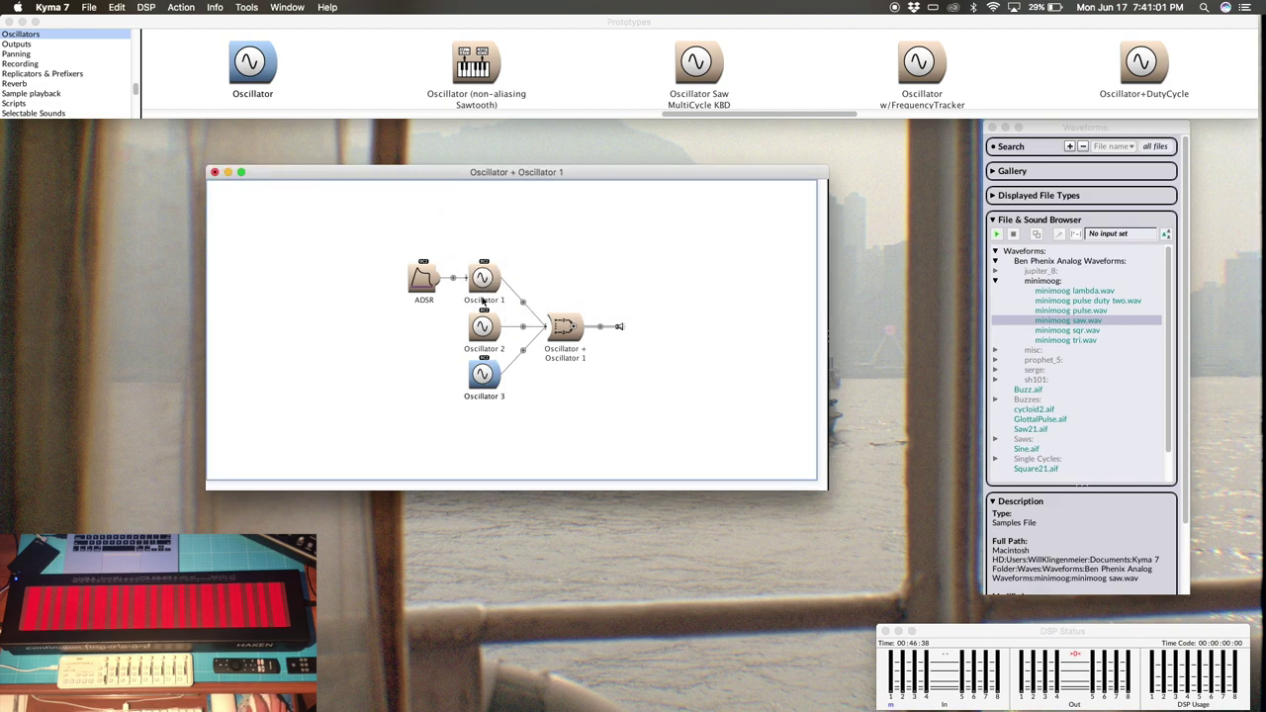
{"action": "double_click", "coordinate": [484, 328]}
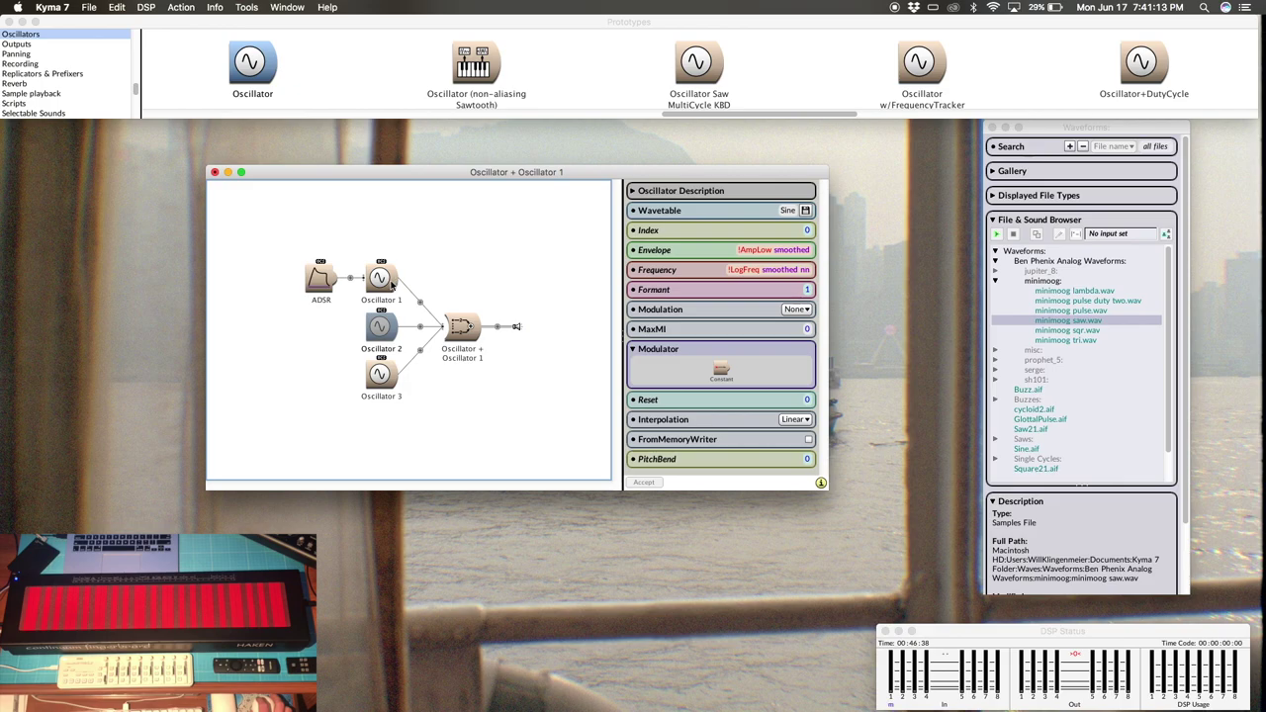
- Copy Oscillator 1's wavetable, envelope and frequency into Oscillator 2, detuning with !DetuneDepth2
{"action": "left_click_drag", "start_coordinate": [391, 285], "coordinate": [789, 211]}
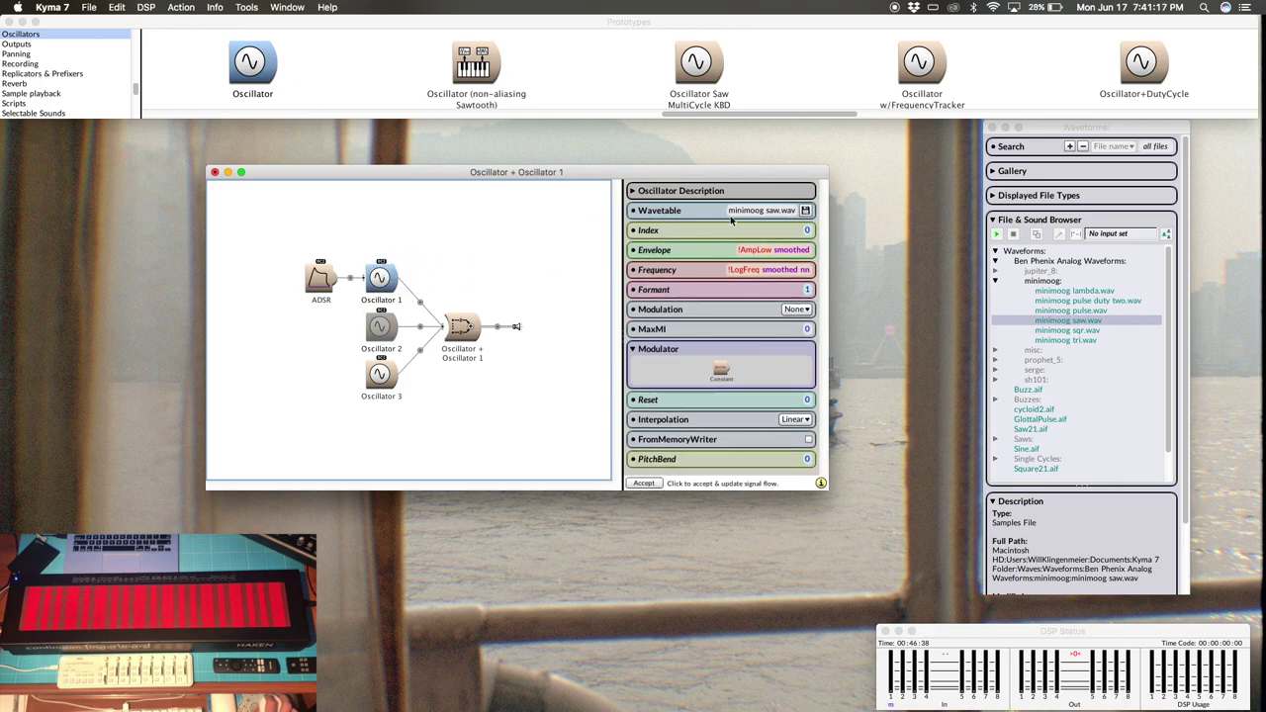
{"action": "left_click_drag", "start_coordinate": [382, 287], "coordinate": [749, 251]}
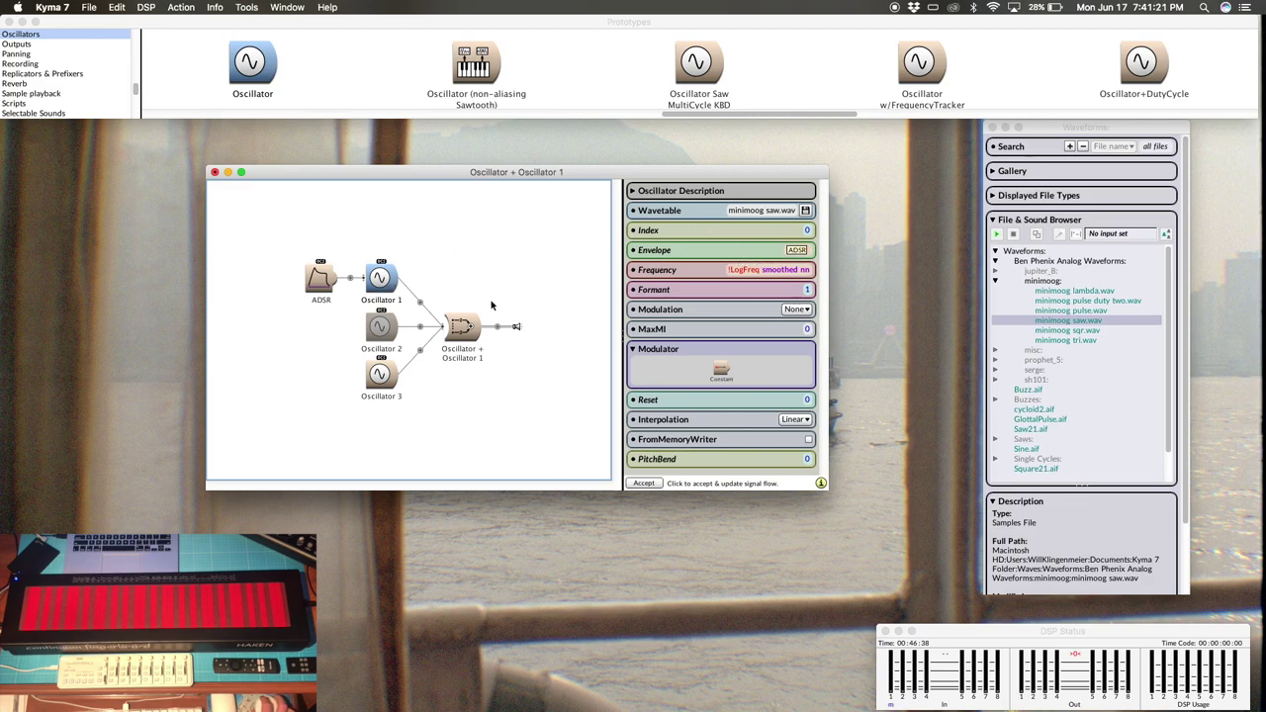
{"action": "left_click_drag", "start_coordinate": [382, 287], "coordinate": [764, 273]}
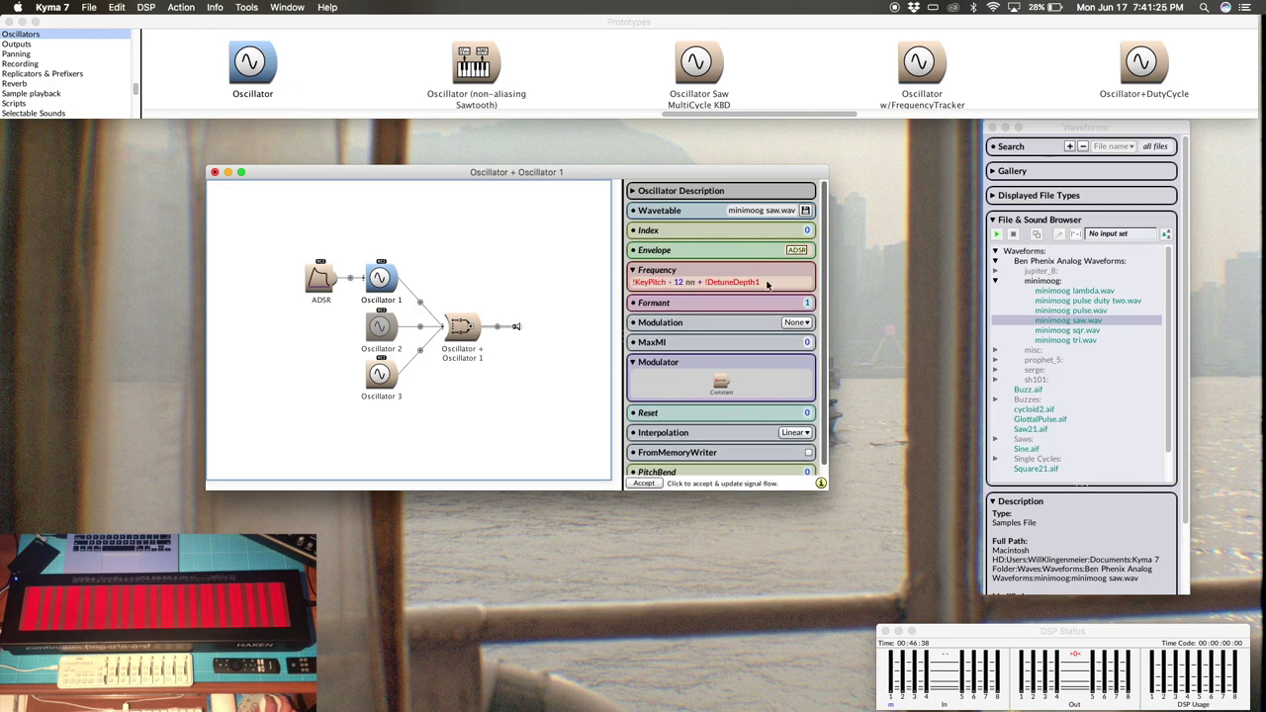
{"action": "left_click", "coordinate": [766, 284]}
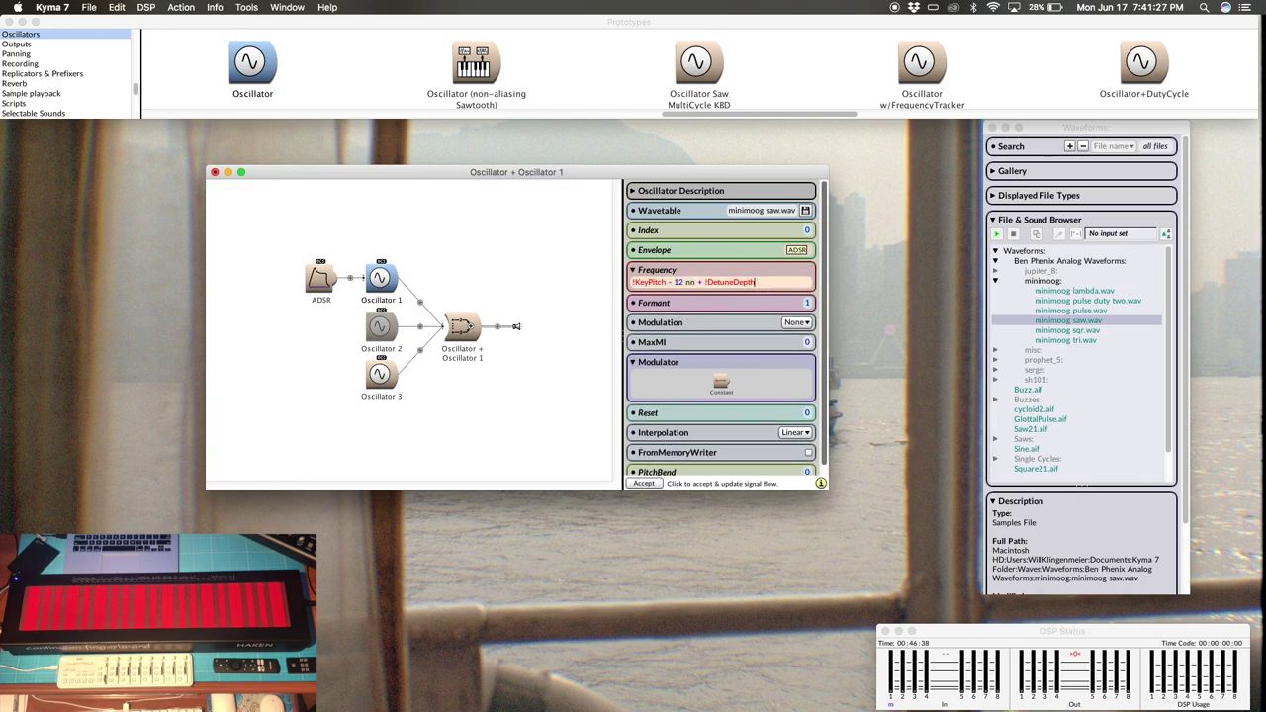
{"action": "type", "text": "2"}
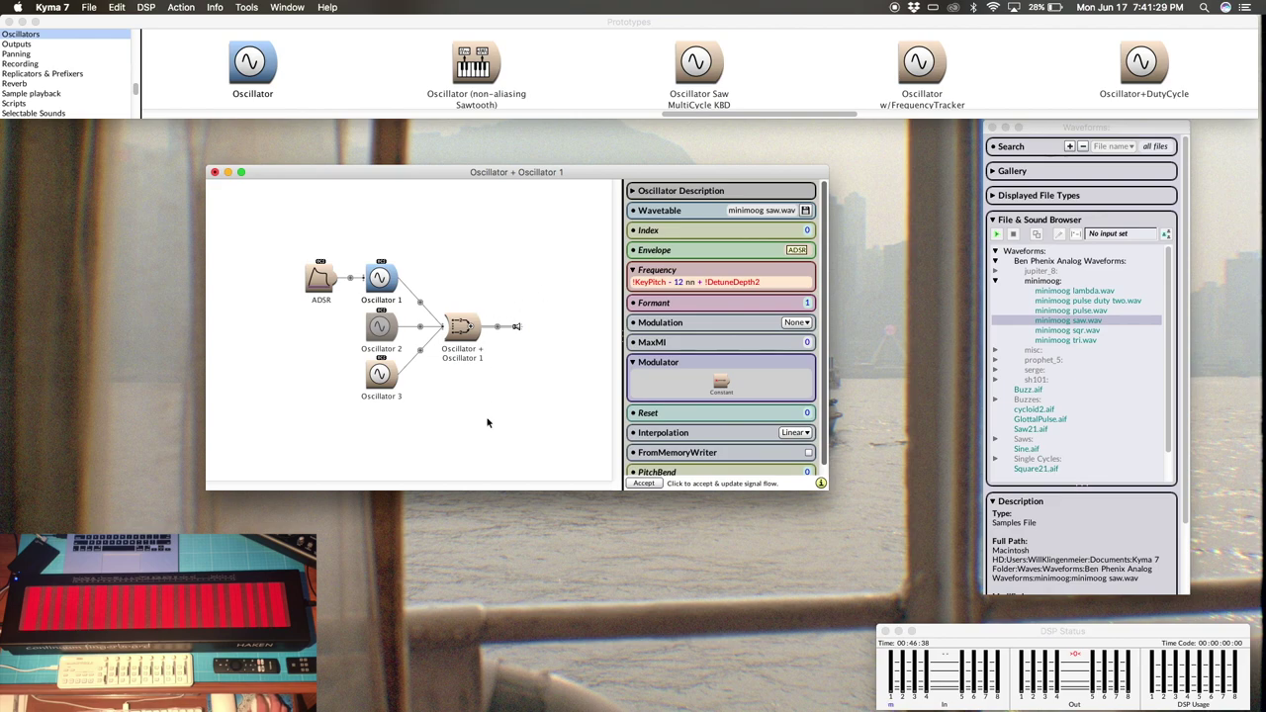
{"action": "left_click", "coordinate": [384, 372]}
- Copy Oscillator 1's saw wavetable, ADSR envelope and frequency into Oscillator 3, detuning with !DetuneDepth3
{"action": "left_click", "coordinate": [379, 328]}
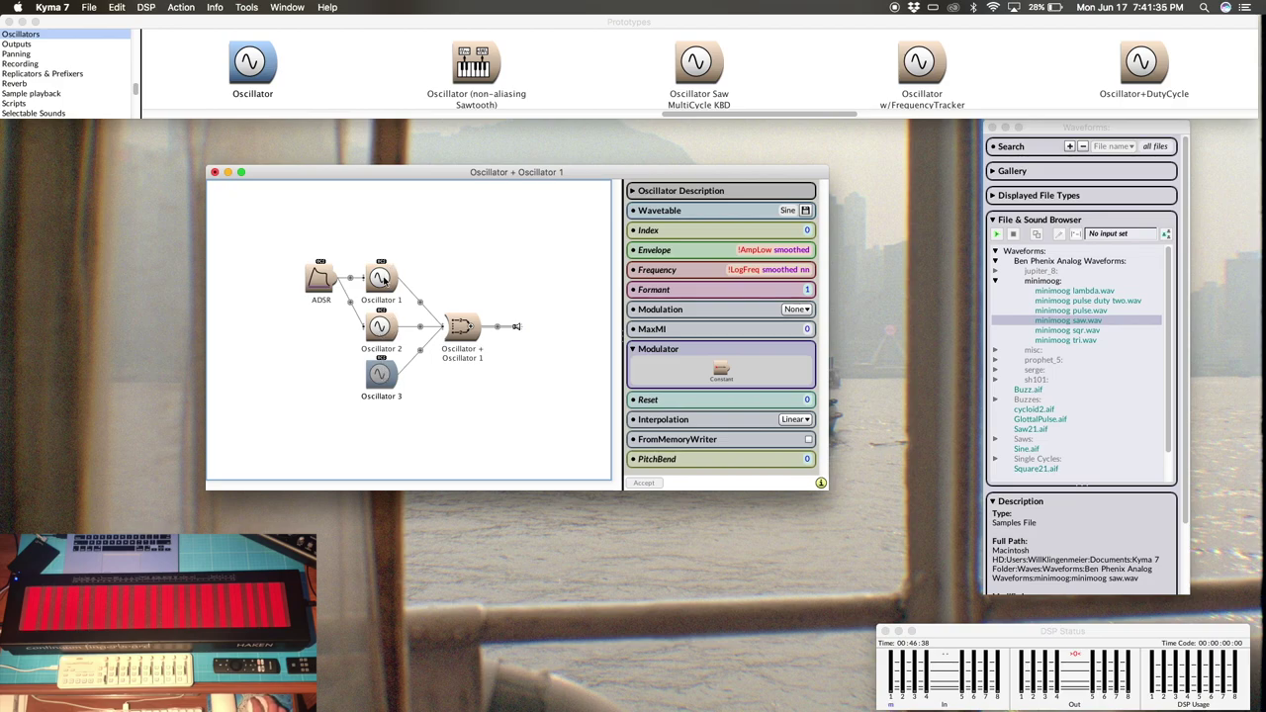
{"action": "left_click_drag", "start_coordinate": [386, 280], "coordinate": [791, 210]}
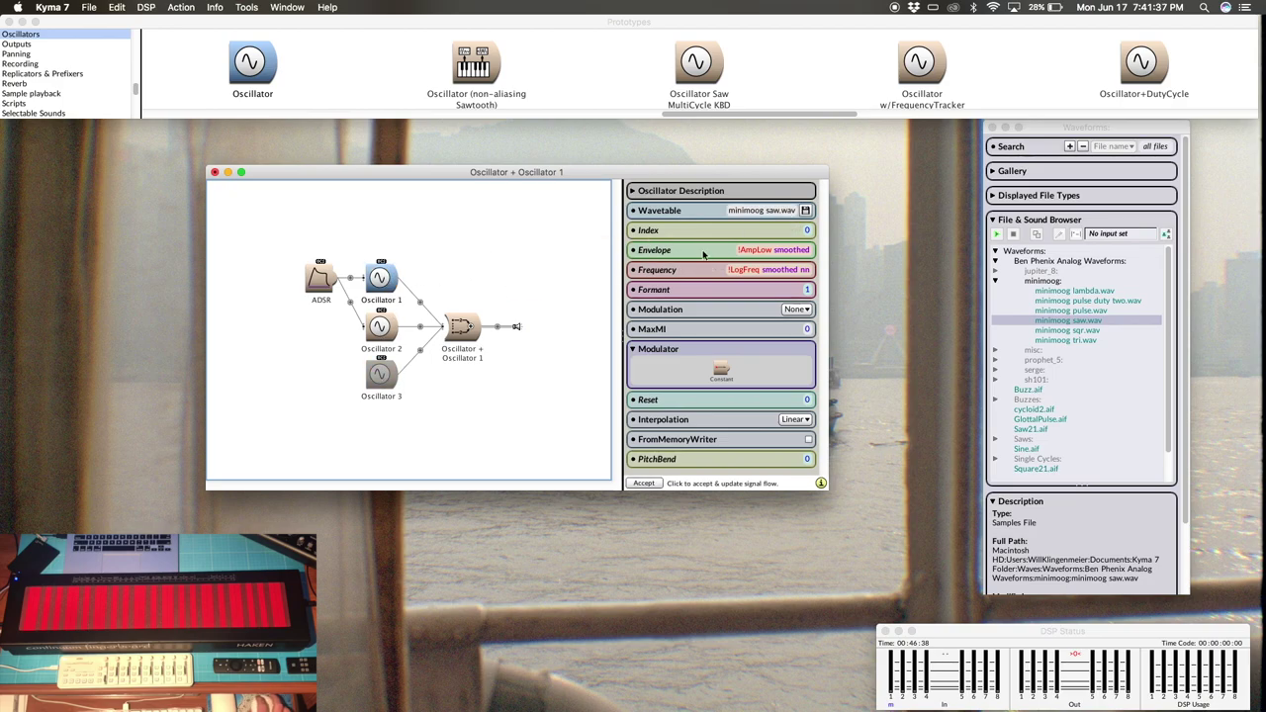
{"action": "left_click_drag", "start_coordinate": [321, 277], "coordinate": [778, 250]}
{"action": "left_click_drag", "start_coordinate": [386, 282], "coordinate": [765, 273]}
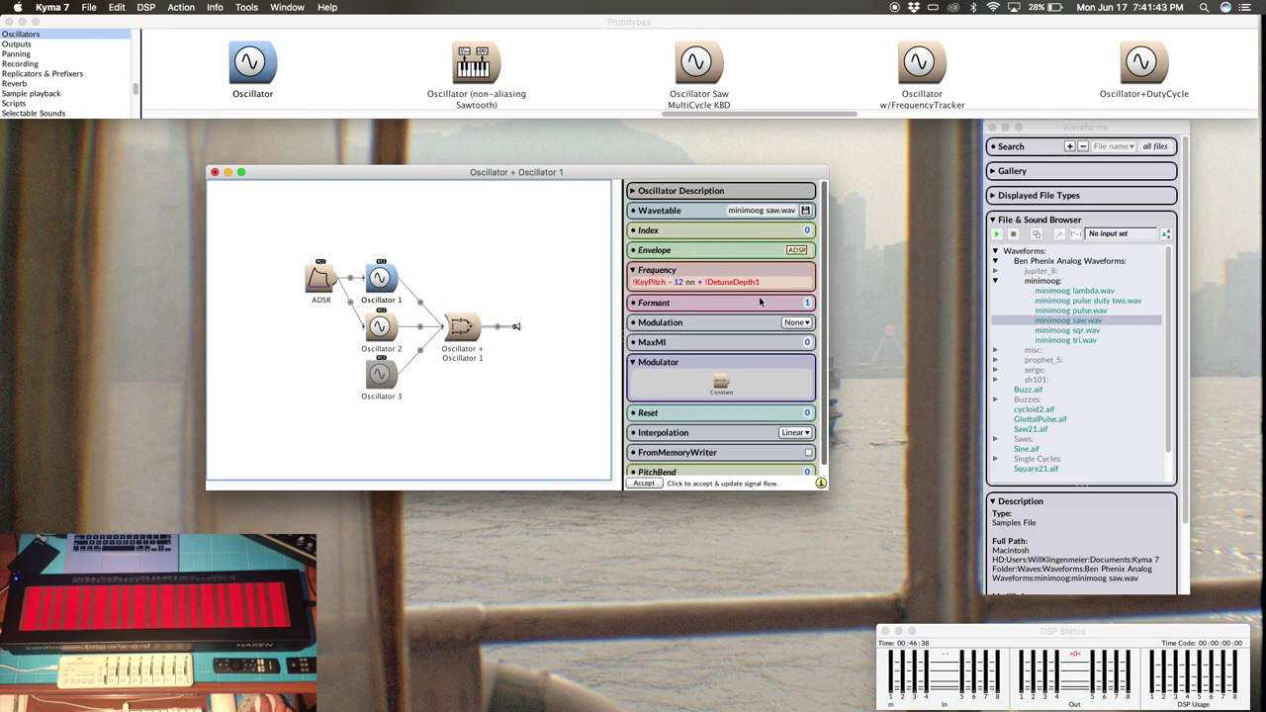
{"action": "left_click", "coordinate": [781, 283]}
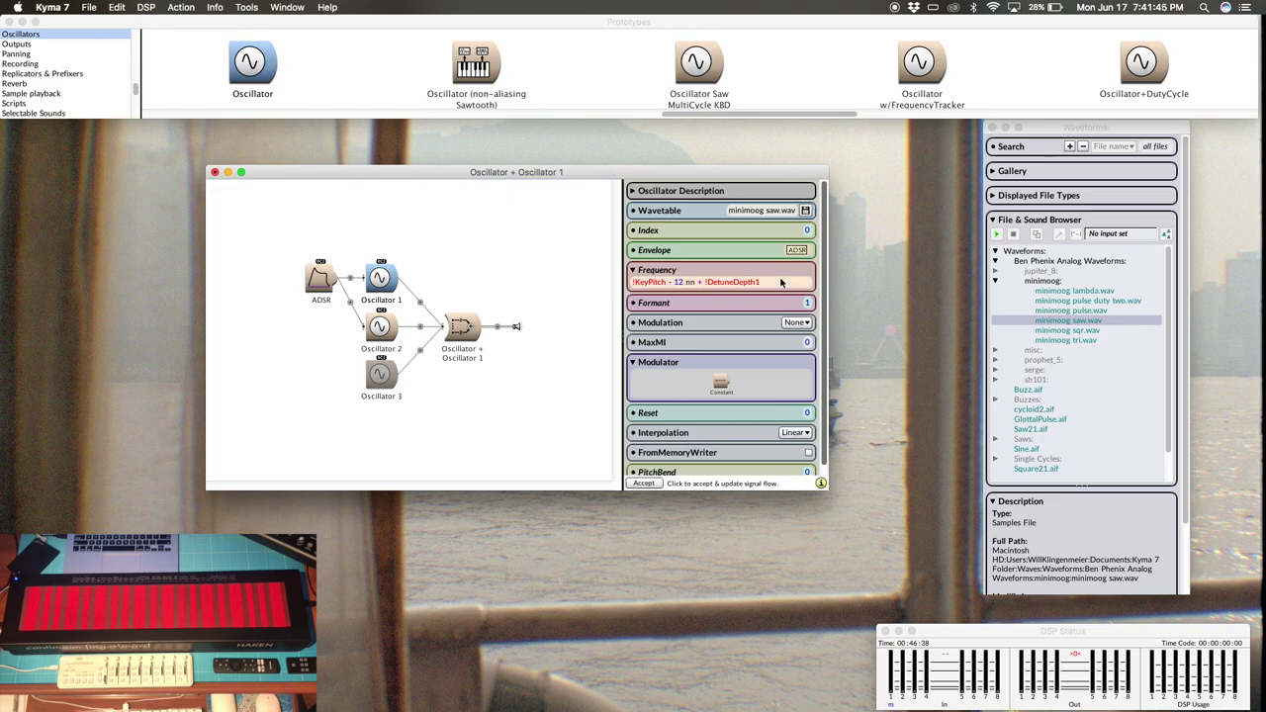
{"action": "key", "text": "BackSpace"}
{"action": "type", "text": "3"}
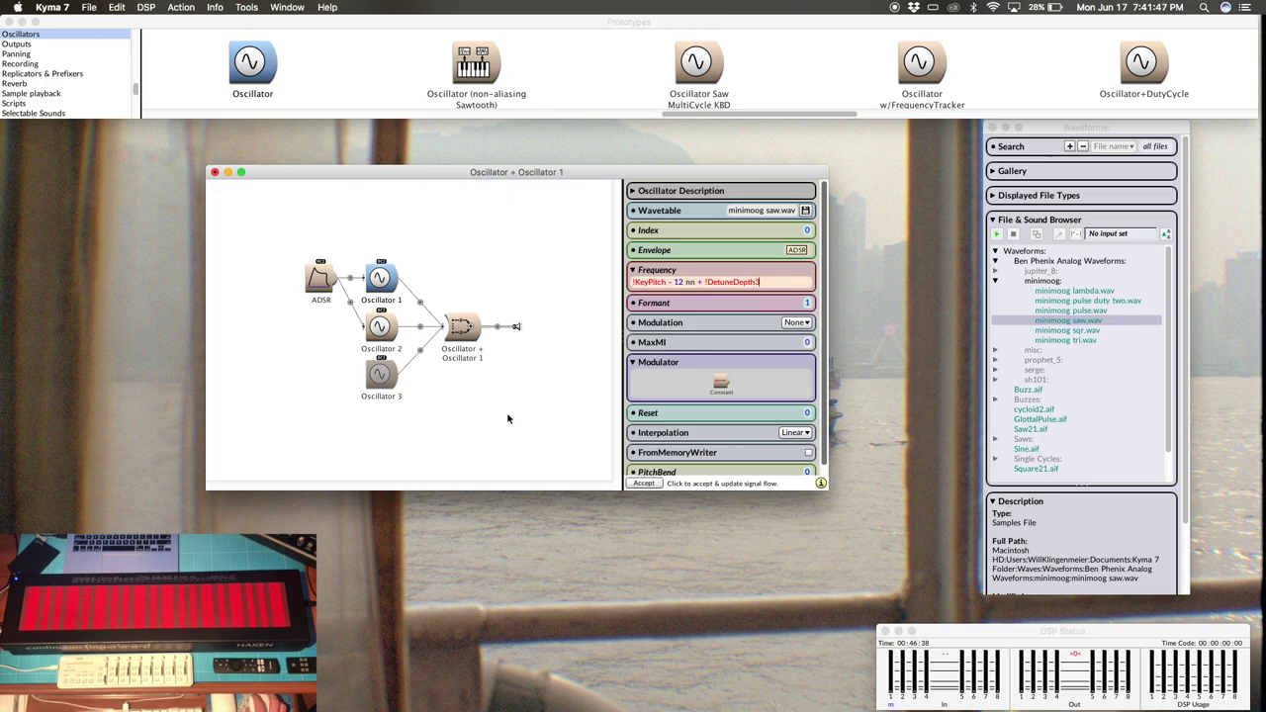
{"action": "left_click", "coordinate": [495, 437]}
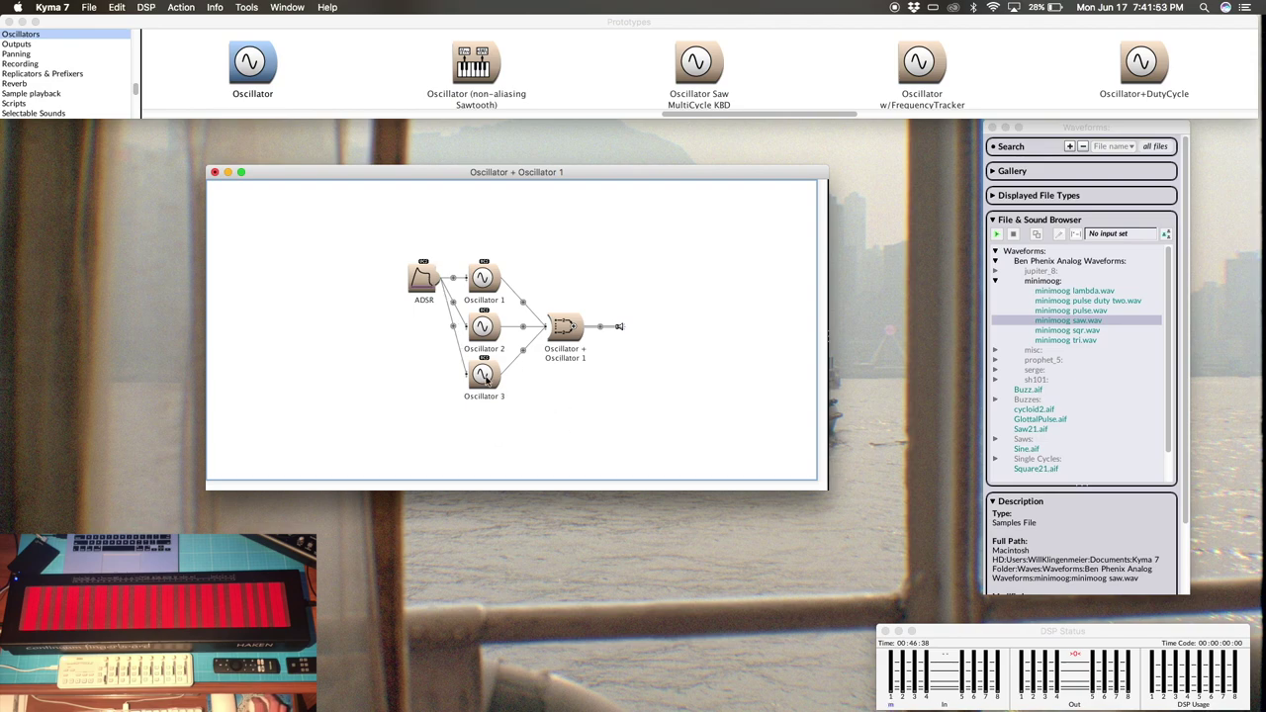
- Rename the oscillator mixer to 'Oscillator 1 + Oscillator 2 + Oscillator 3'
{"action": "left_click", "coordinate": [568, 326]}
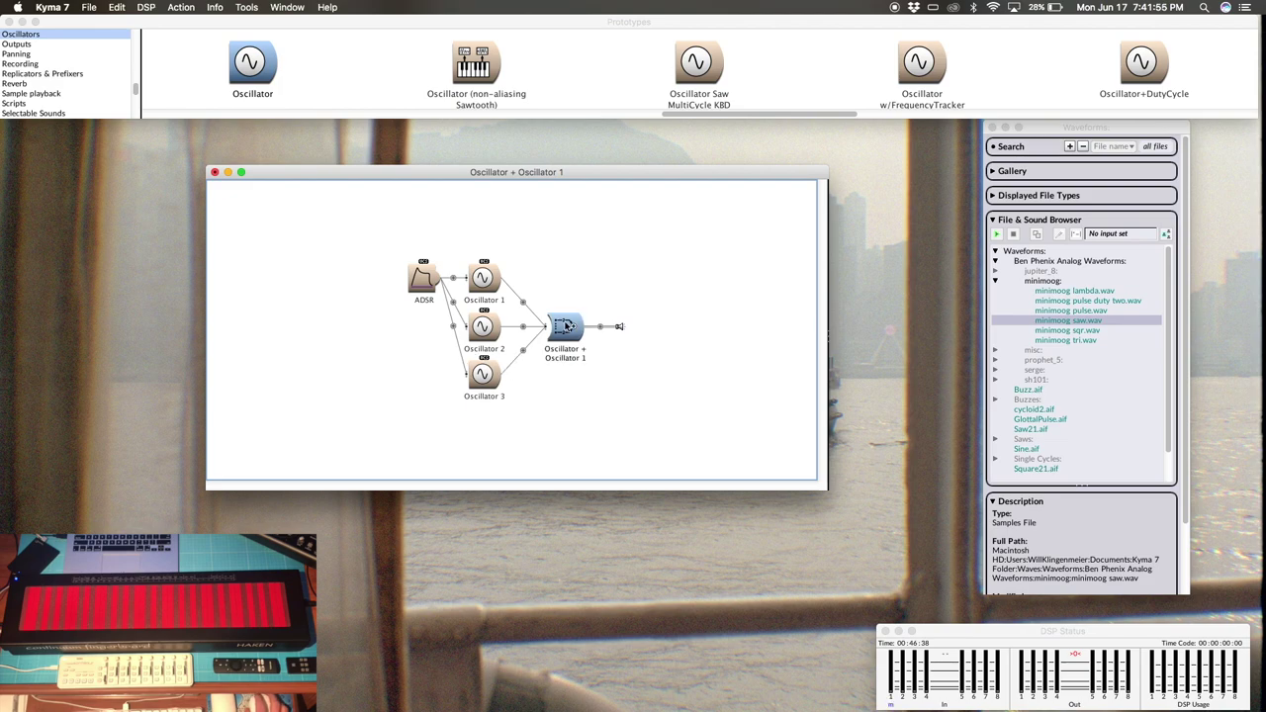
{"action": "key", "text": "Return"}
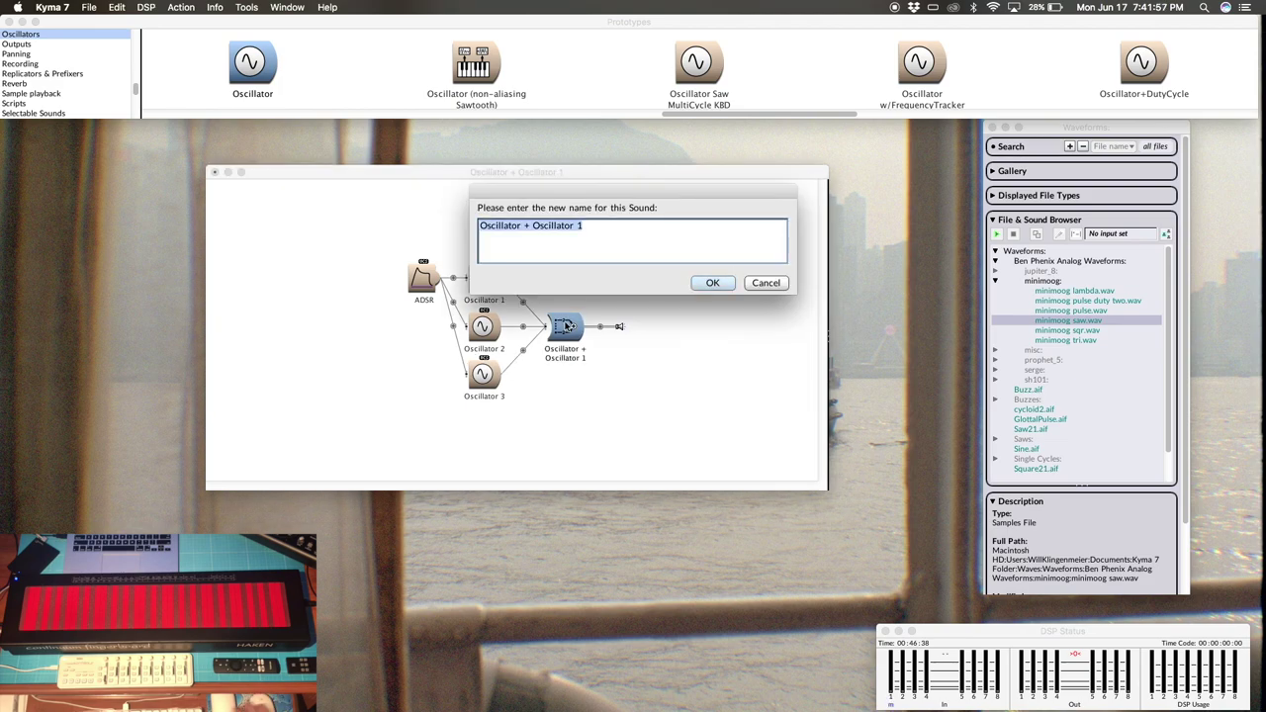
{"action": "left_click", "coordinate": [522, 225]}
{"action": "type", "text": "1"}
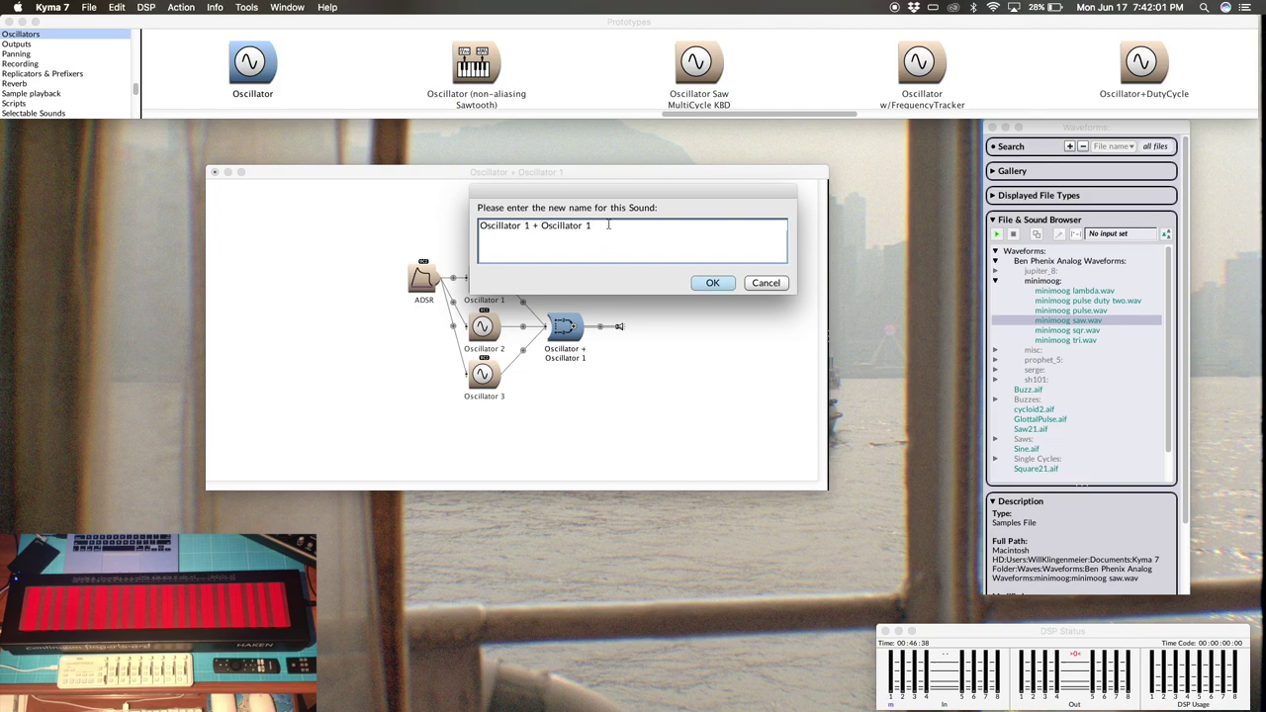
{"action": "key", "text": "BackSpace"}
{"action": "type", "text": "2 + Oscillator 3"}
{"action": "key", "text": "Return"}
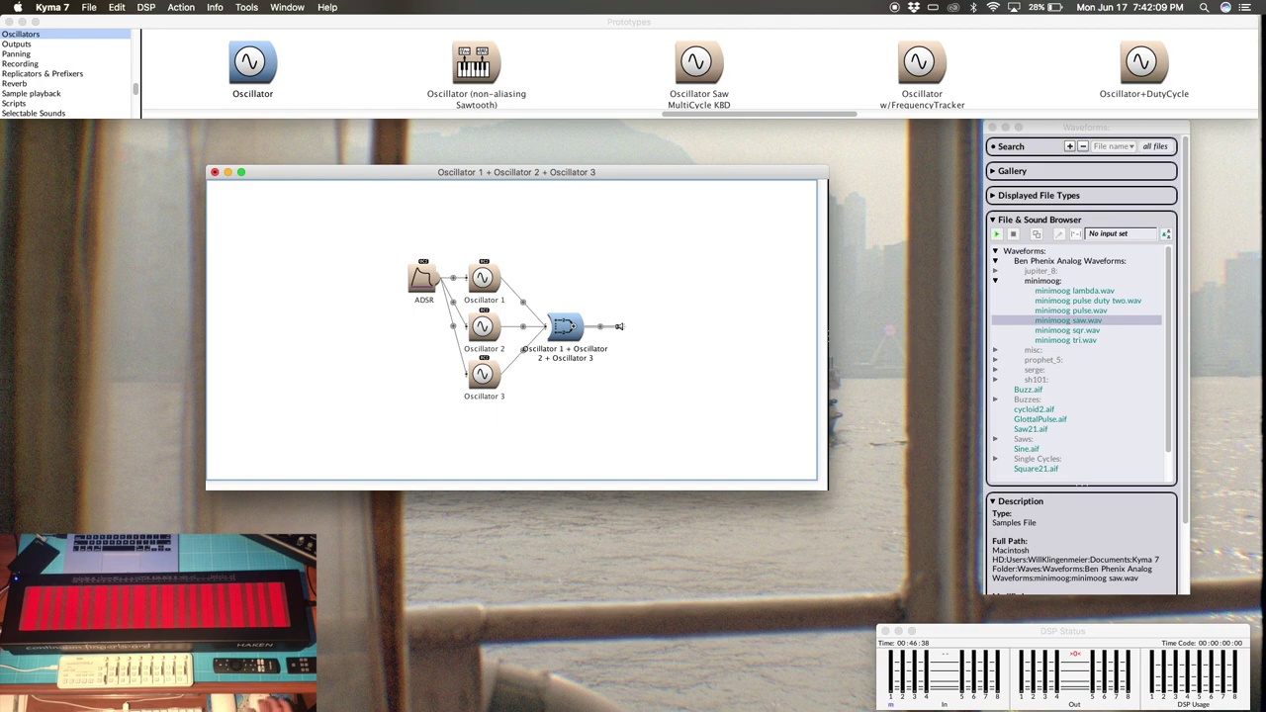
- Collapse and re-expand the mixer's inputs, then open the sound-name search
{"action": "left_click", "coordinate": [547, 331]}
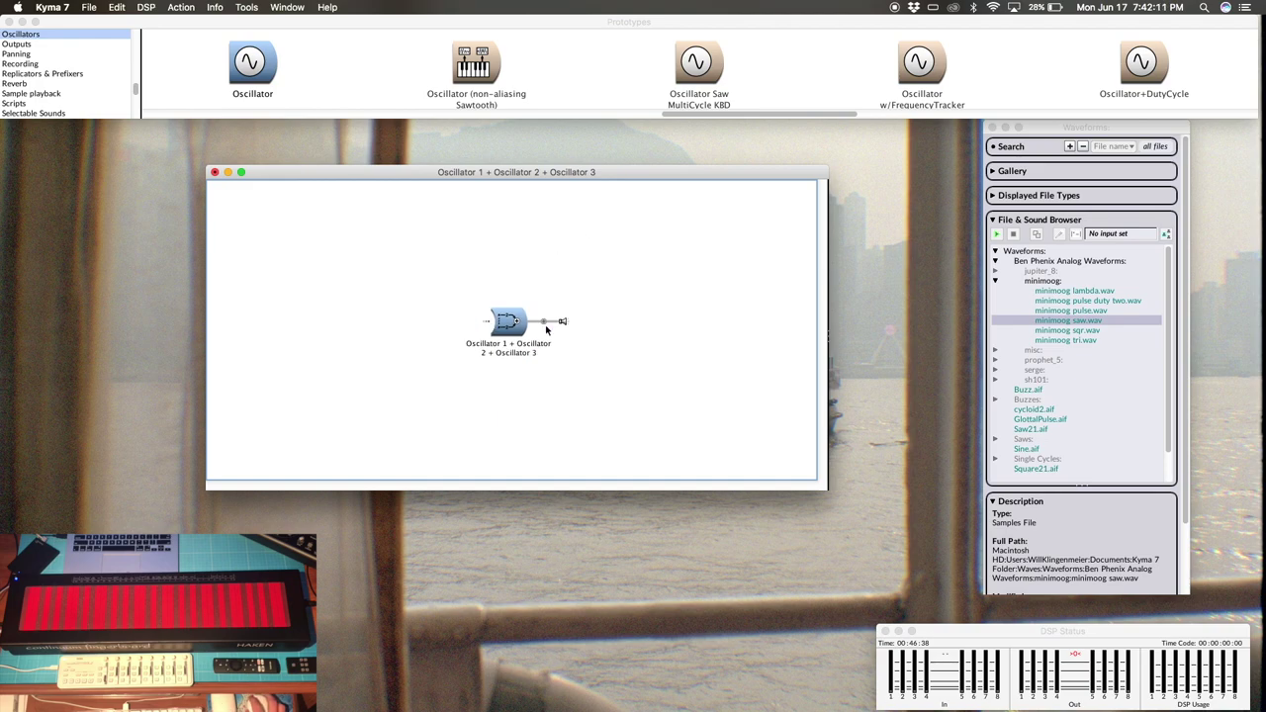
{"action": "left_click", "coordinate": [489, 325]}
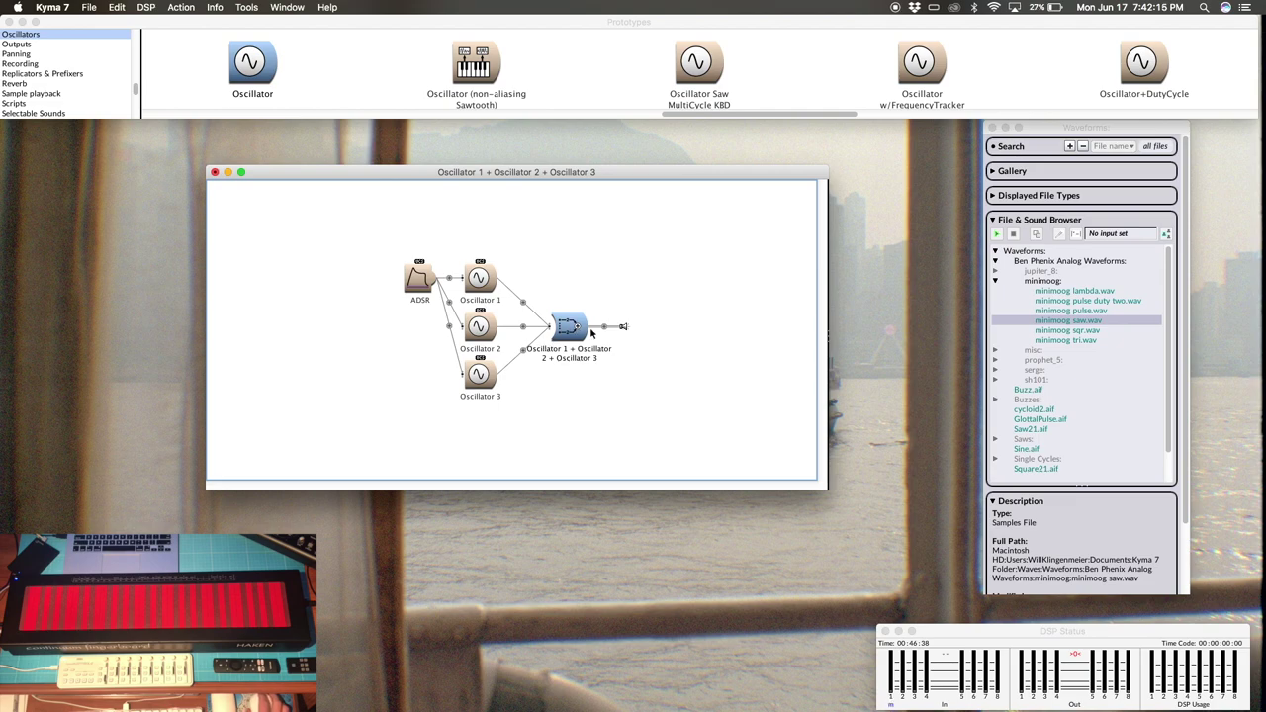
{"action": "mouse_move", "coordinate": [591, 333]}
{"action": "key", "text": "ctrl+f"}
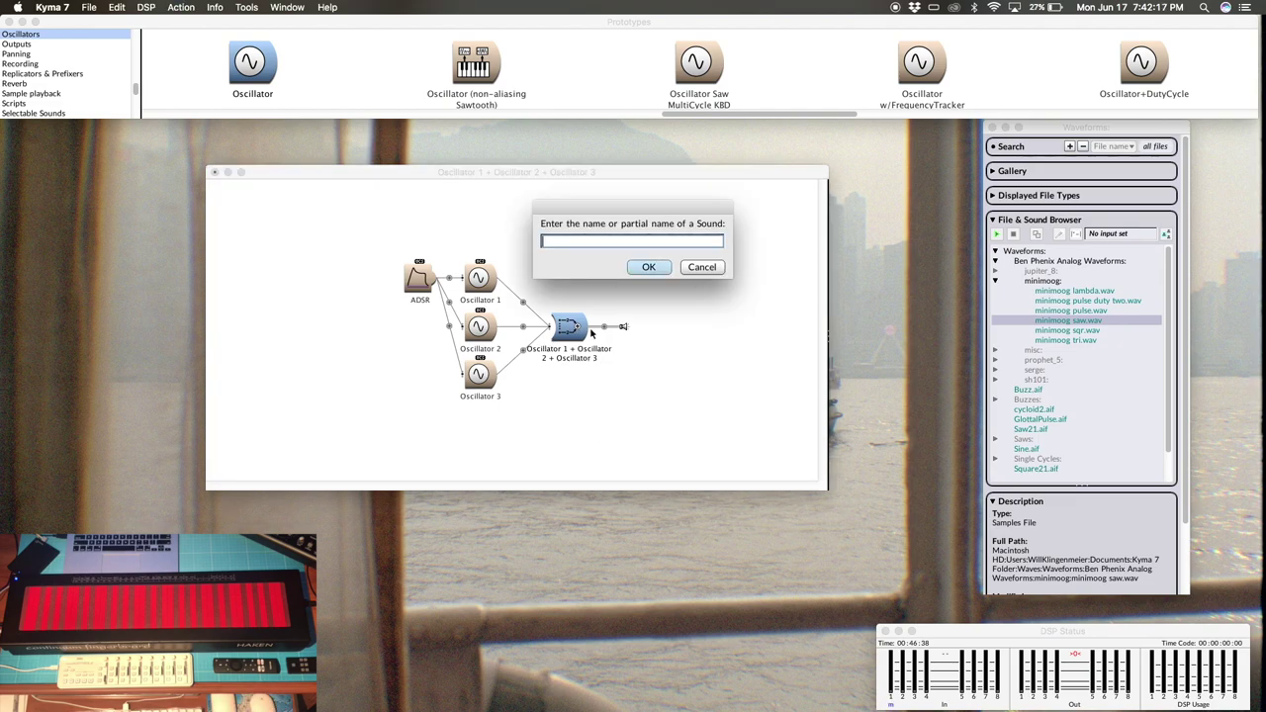
- Find 'lowpassfilter' by name and insert a LowPassFilter after the three-oscillator mixer
{"action": "type", "text": "lowpassfilter"}
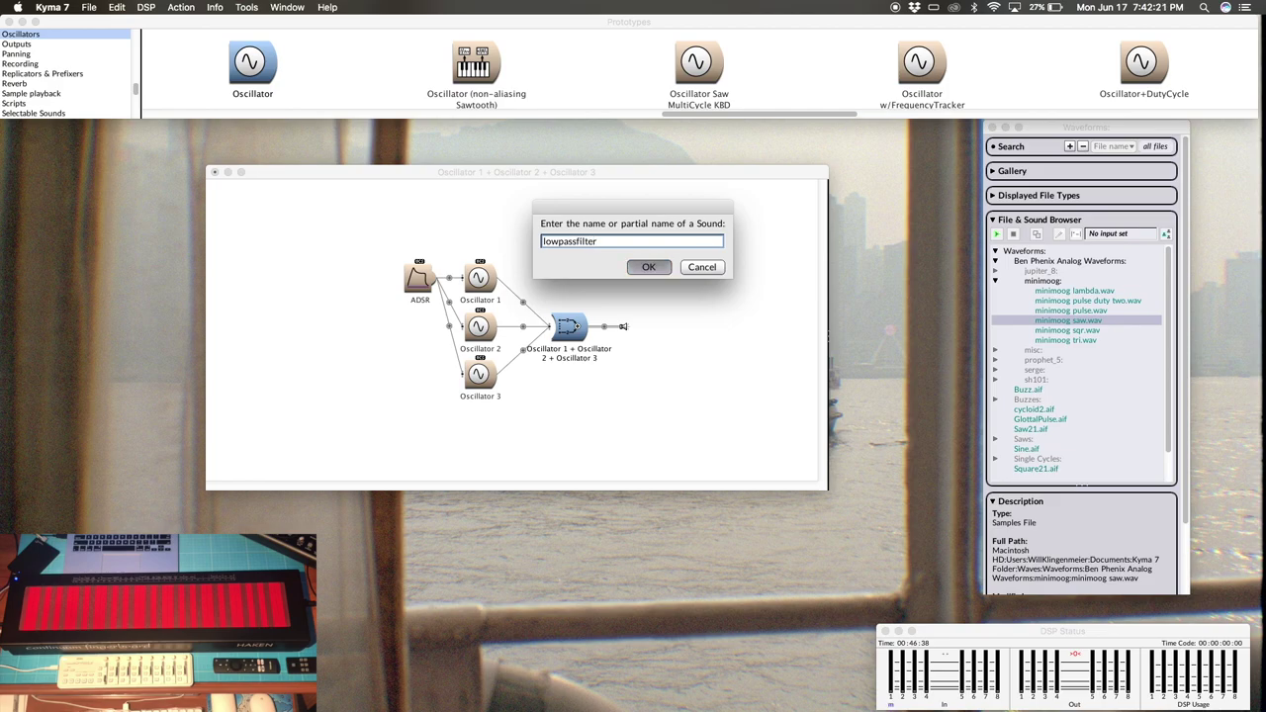
{"action": "key", "text": "Return"}
{"action": "key", "text": "Return"}
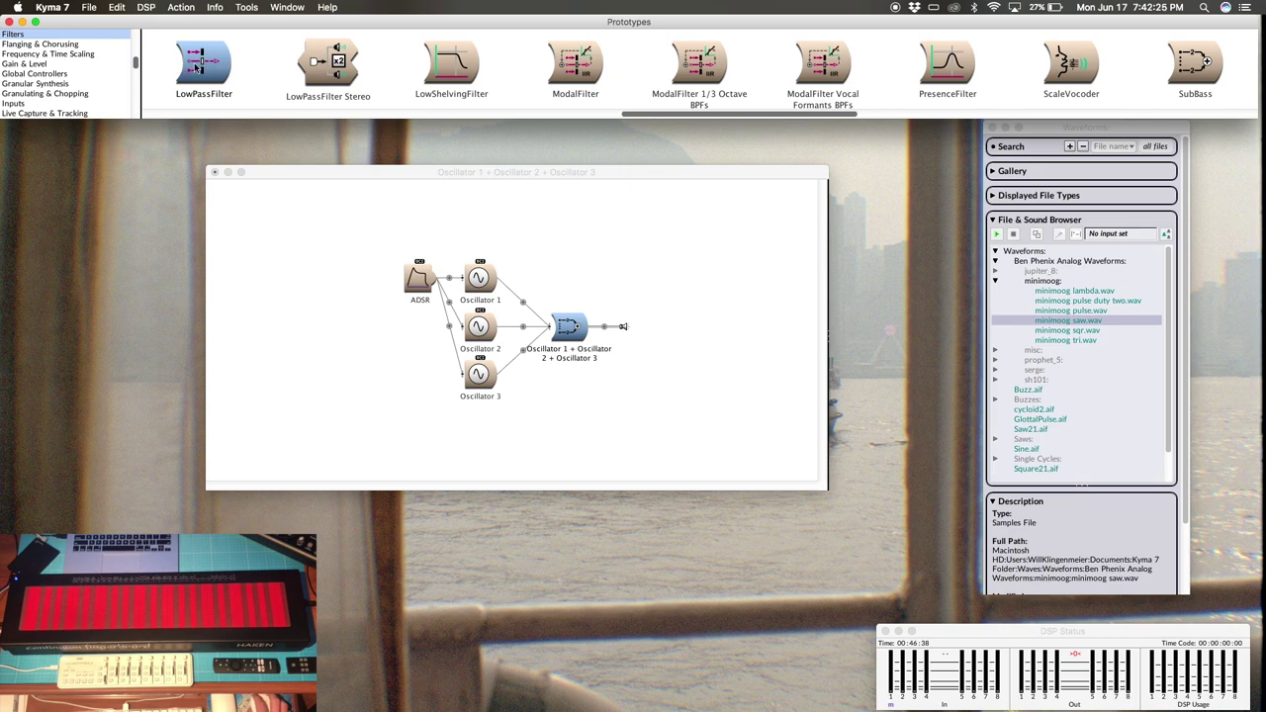
{"action": "left_click_drag", "start_coordinate": [198, 66], "coordinate": [597, 328]}
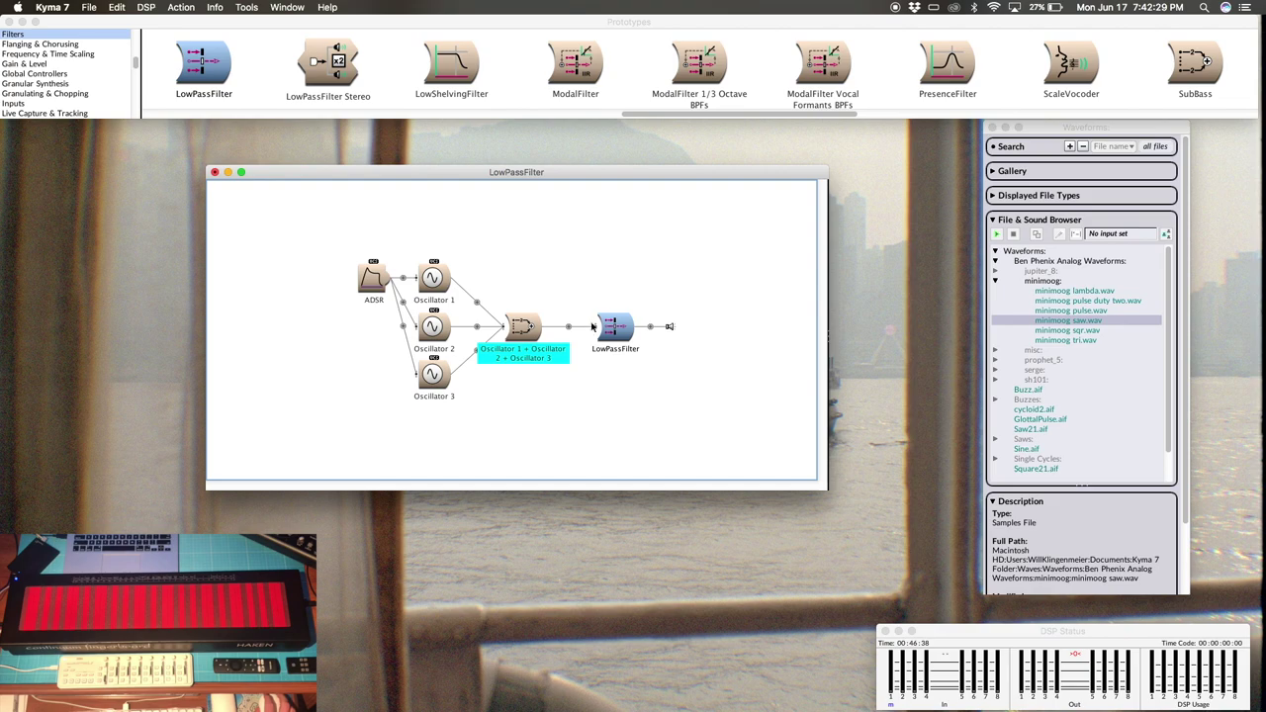
{"action": "double_click", "coordinate": [610, 328]}
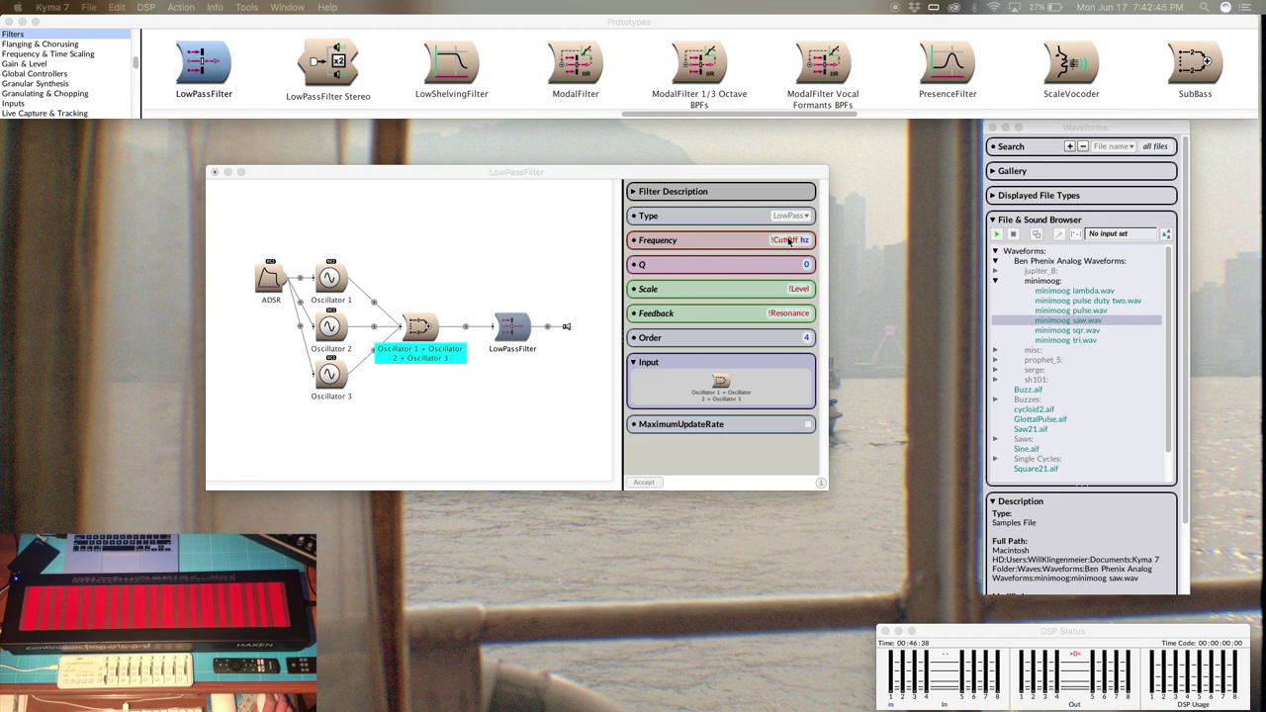
- Enter 4 c + (!KeyVelocity hz * 1000) as the LowPassFilter's Frequency
{"action": "left_click", "coordinate": [789, 239]}
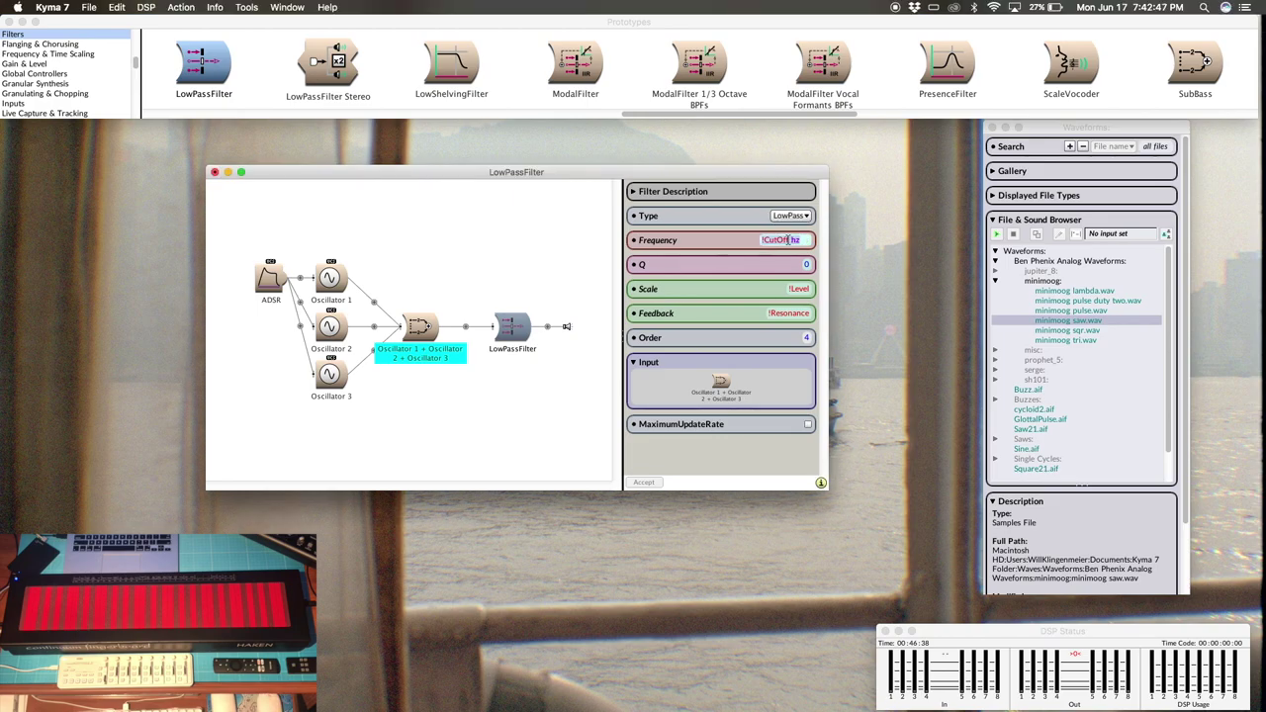
{"action": "type", "text": "4"}
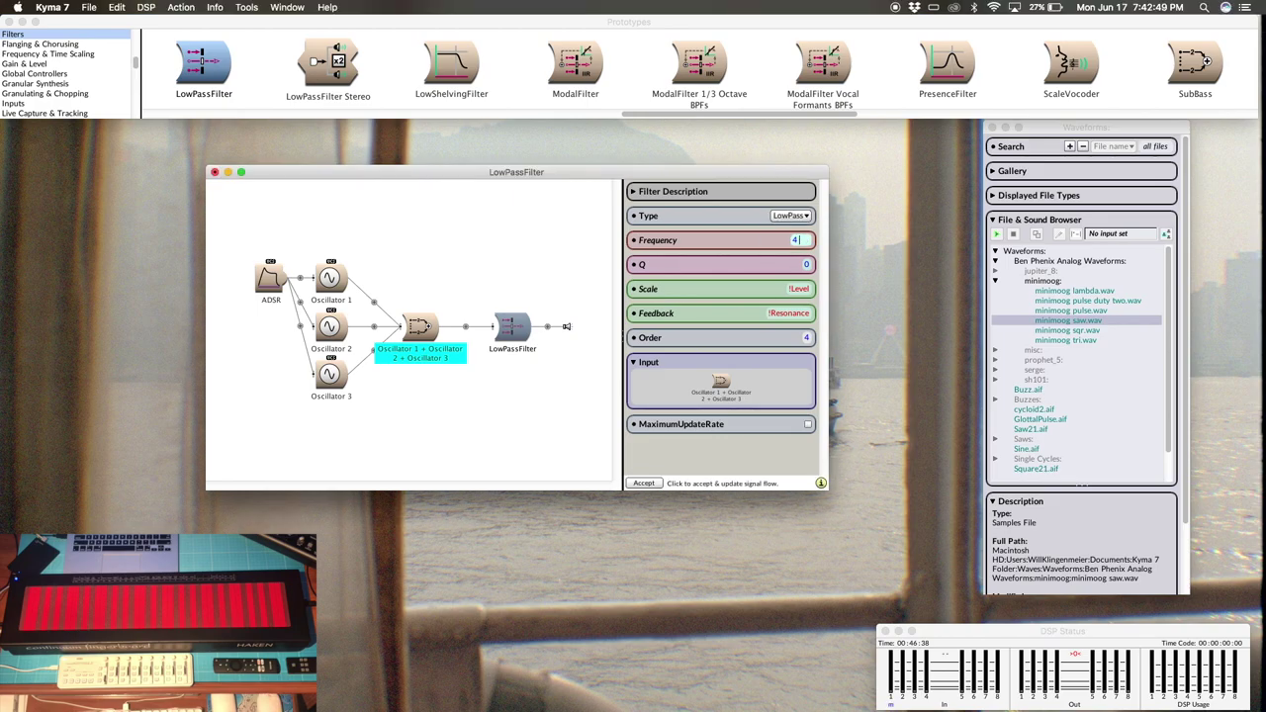
{"action": "type", "text": " c + (-"}
{"action": "key", "text": "BackSpace"}
{"action": "type", "text": "!KeyDownLegato"}
{"action": "type", "text": "V"}
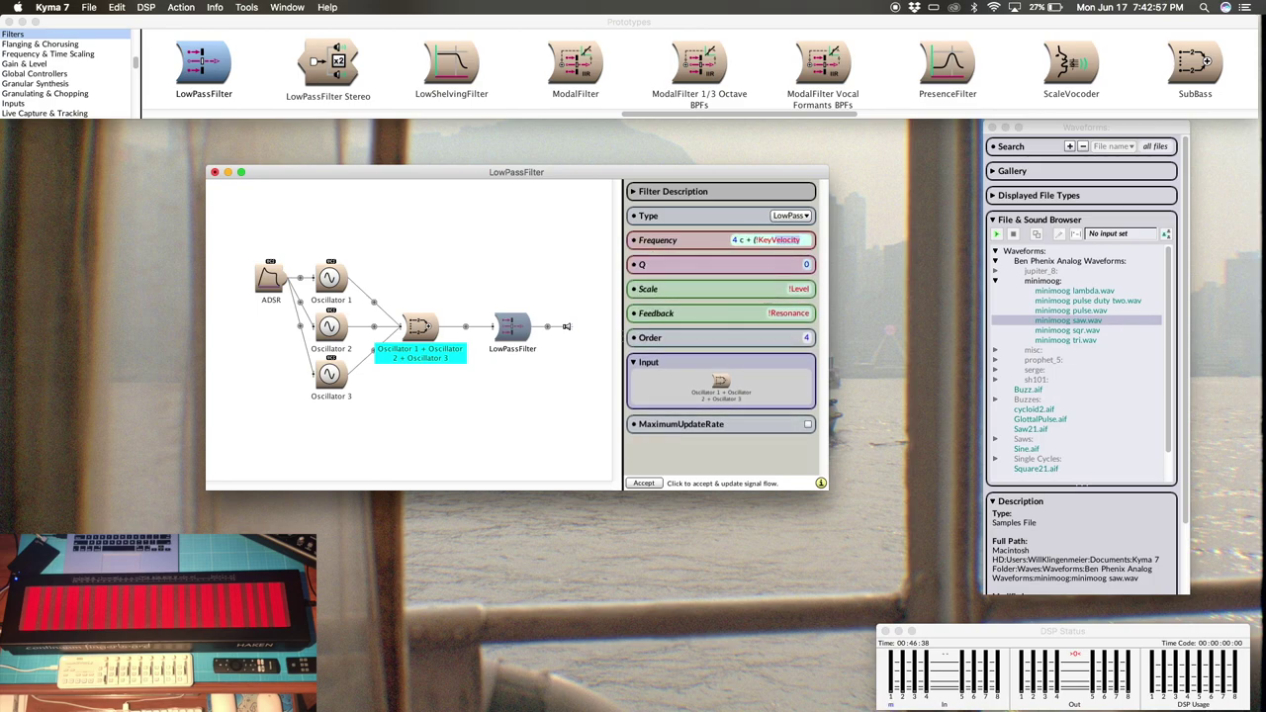
{"action": "key", "text": "Tab"}
{"action": "type", "text": "hz * 1000"}
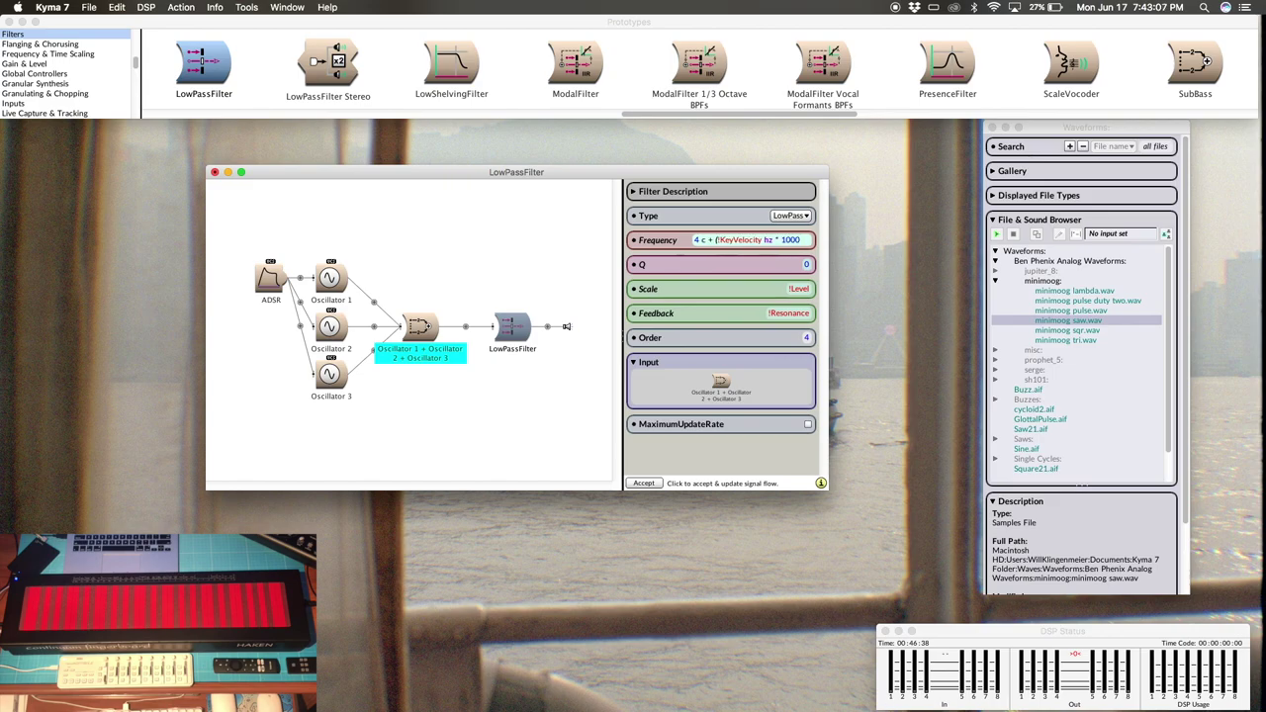
{"action": "type", "text": ")"}
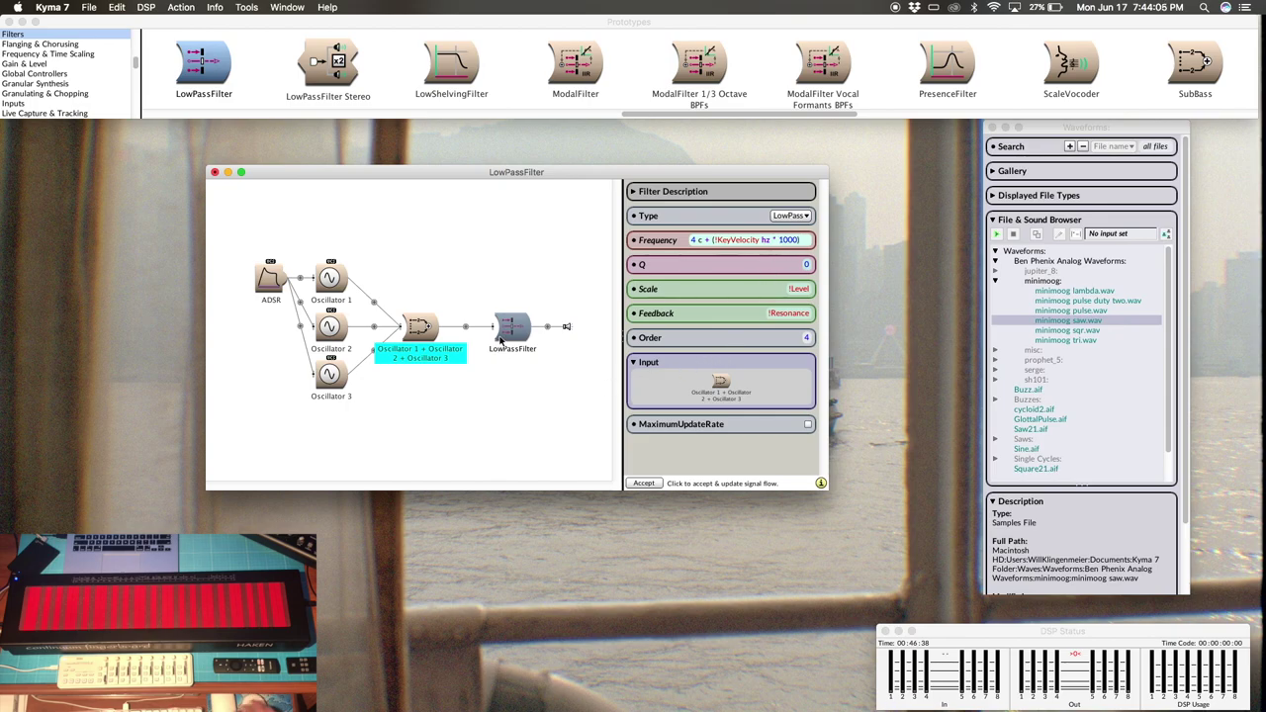
- Search 'minimoog' and add MIDIVoice for KBD Polyphony after the LowPassFilter
{"action": "key", "text": "super+f"}
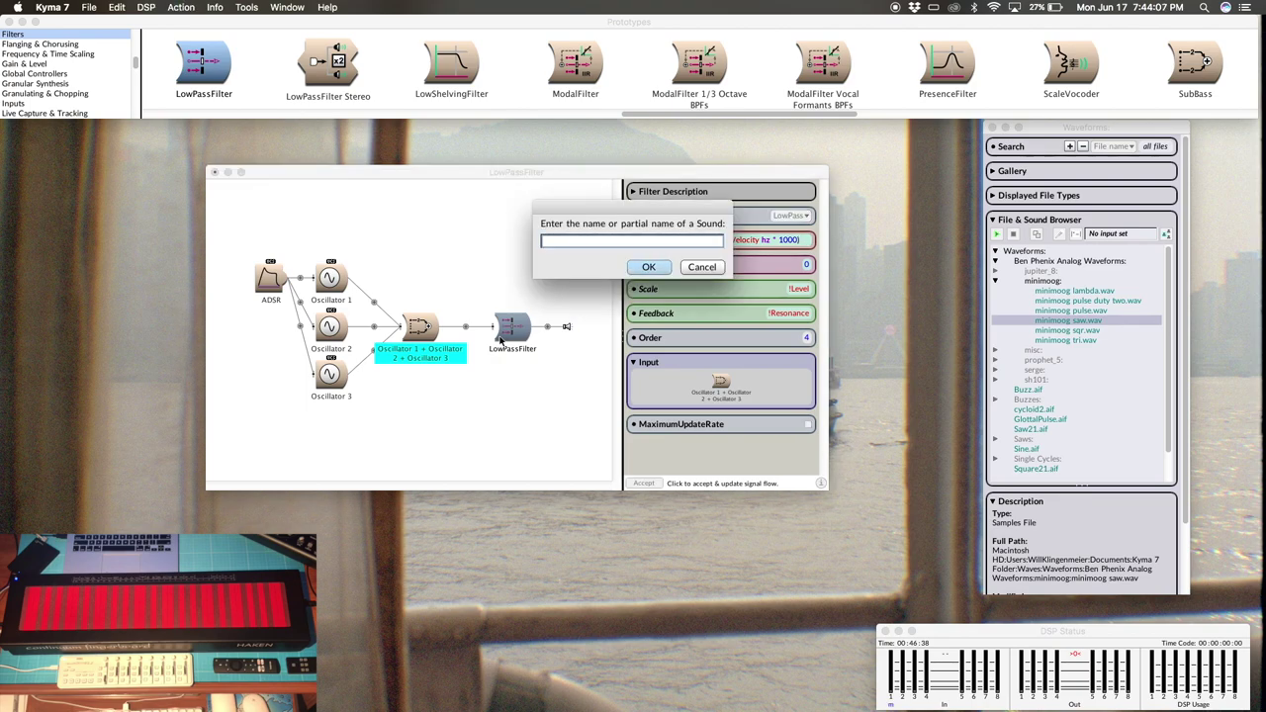
{"action": "type", "text": "m"}
{"action": "type", "text": "inimoog"}
{"action": "key", "text": "Return"}
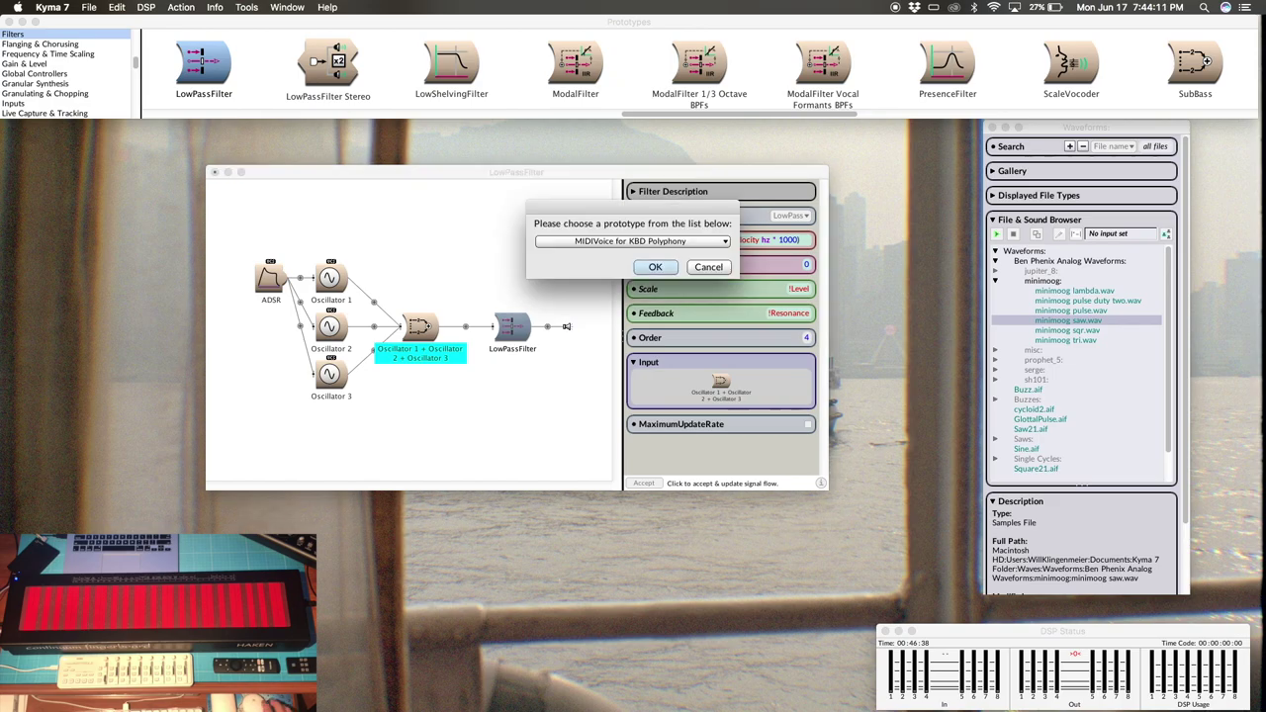
{"action": "key", "text": "Return"}
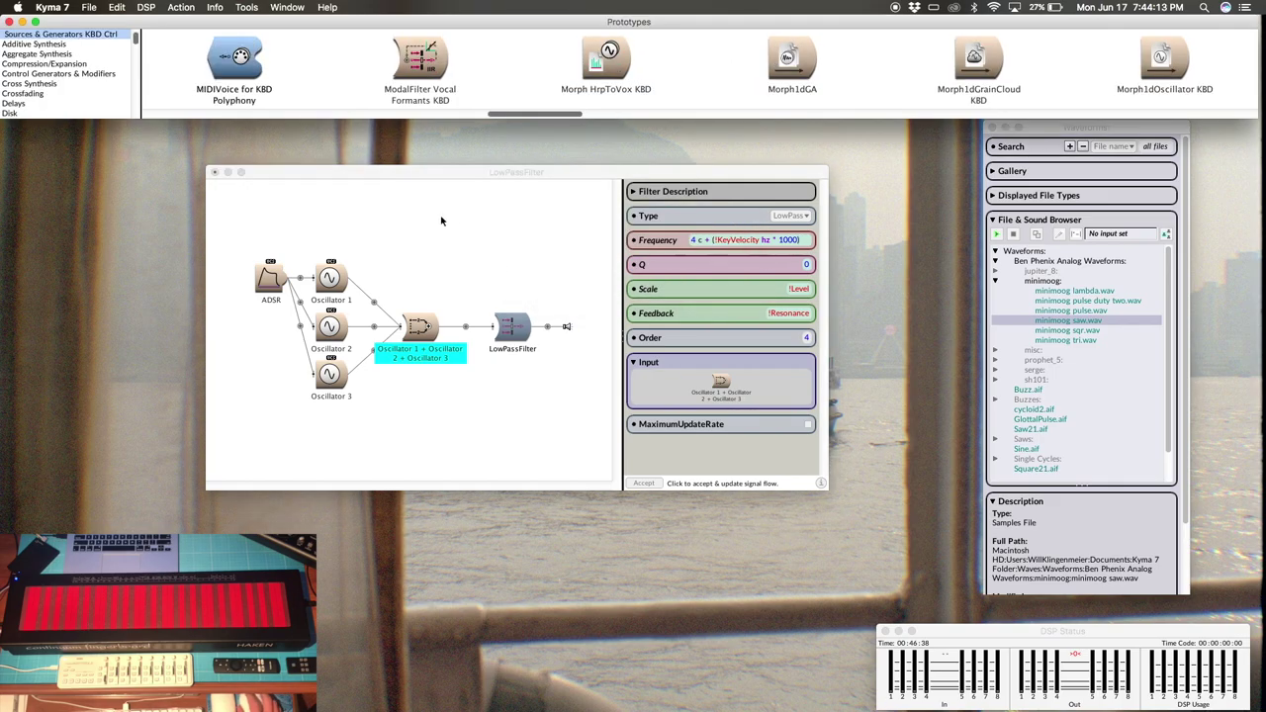
{"action": "left_click_drag", "start_coordinate": [231, 64], "coordinate": [540, 329]}
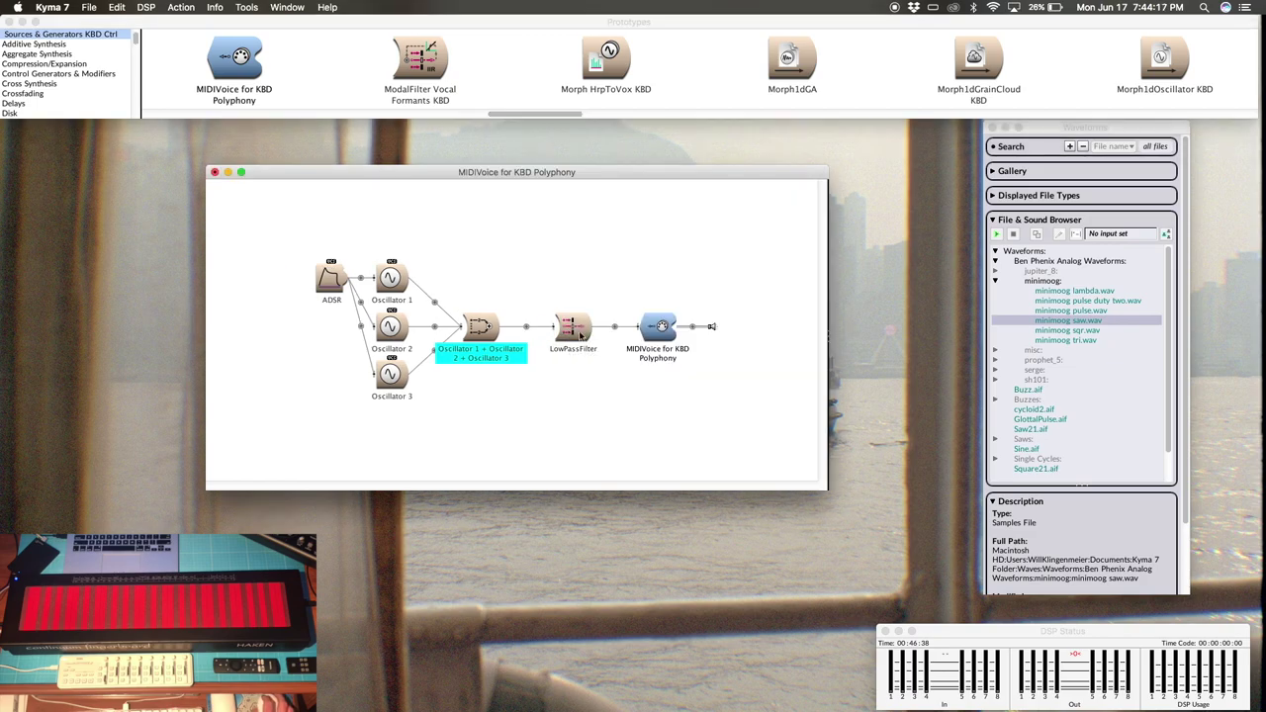
{"action": "double_click", "coordinate": [659, 334]}
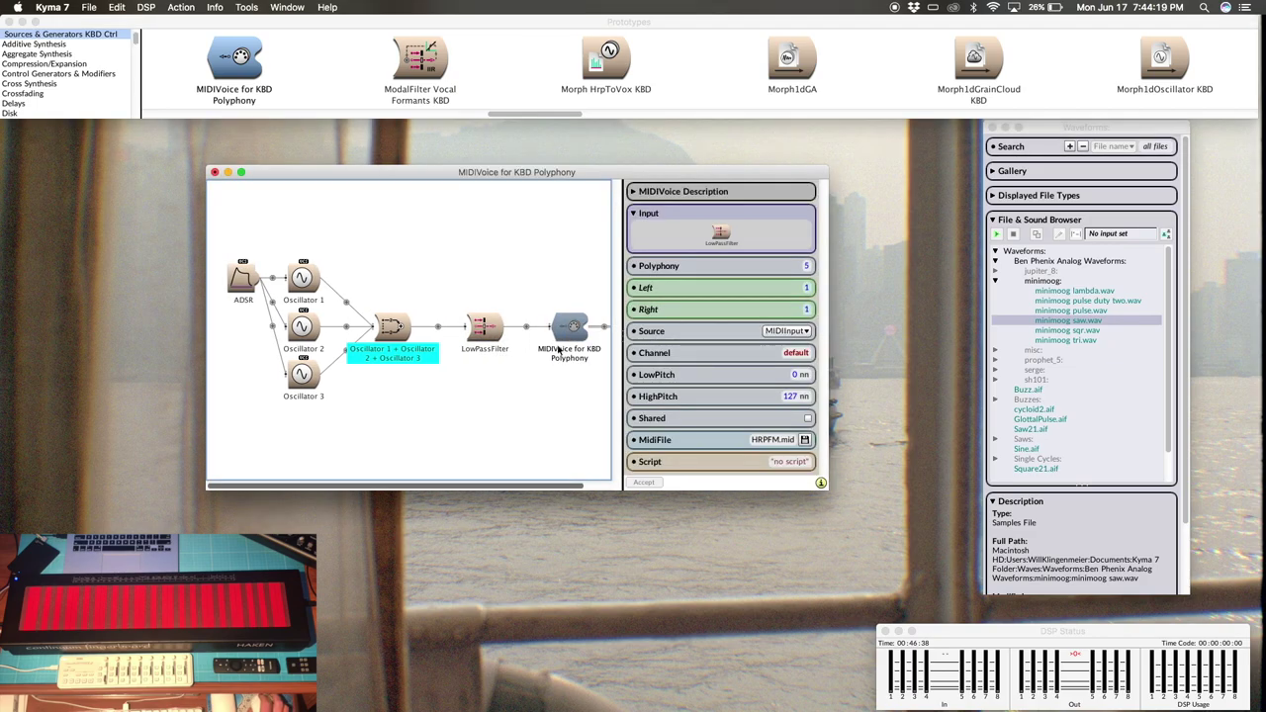
- Enlarge the signal-flow window, move the MIDIVoice editor aside, and compile and play the sound
{"action": "left_click_drag", "start_coordinate": [825, 488], "coordinate": [930, 493]}
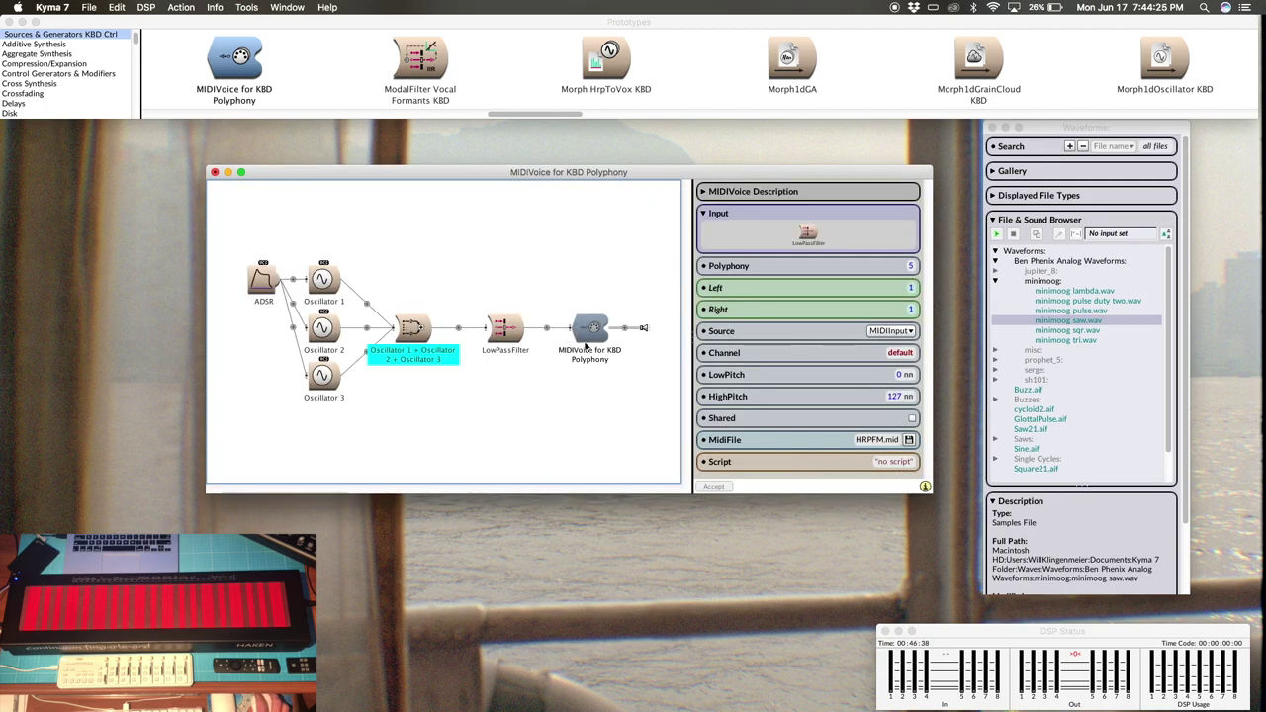
{"action": "left_click_drag", "start_coordinate": [425, 174], "coordinate": [366, 163]}
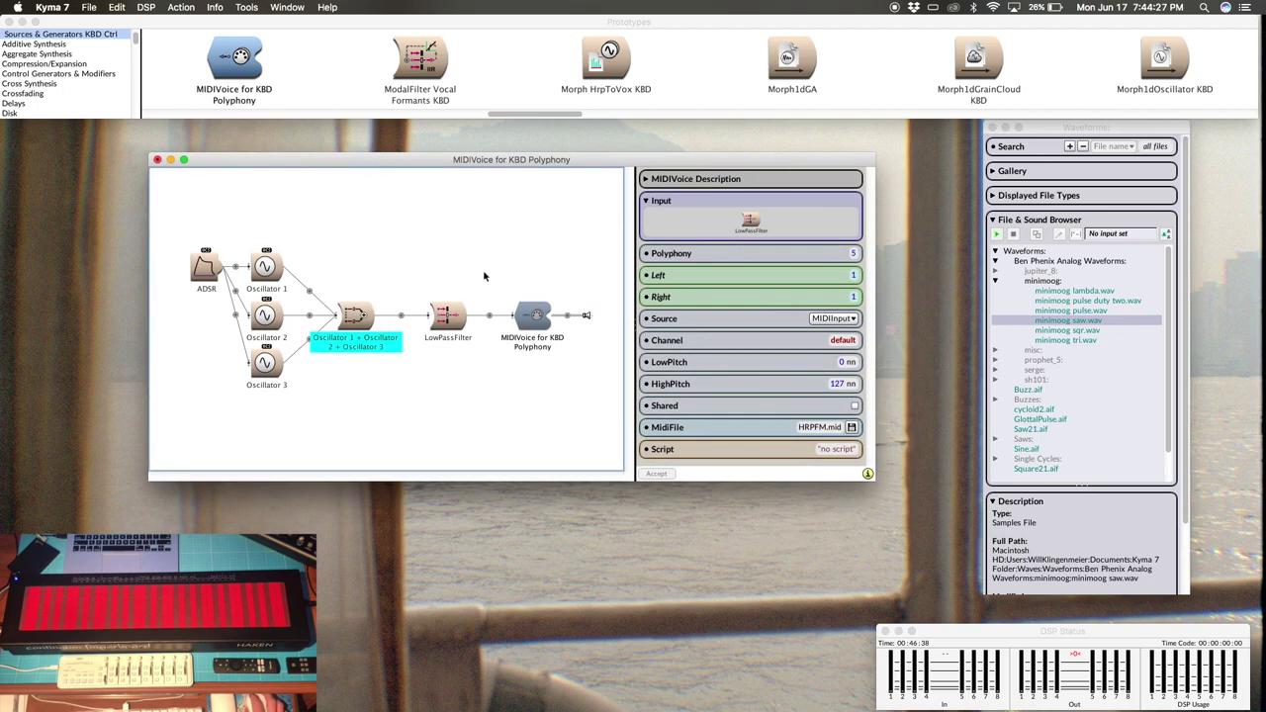
{"action": "key", "text": "ctrl+space"}
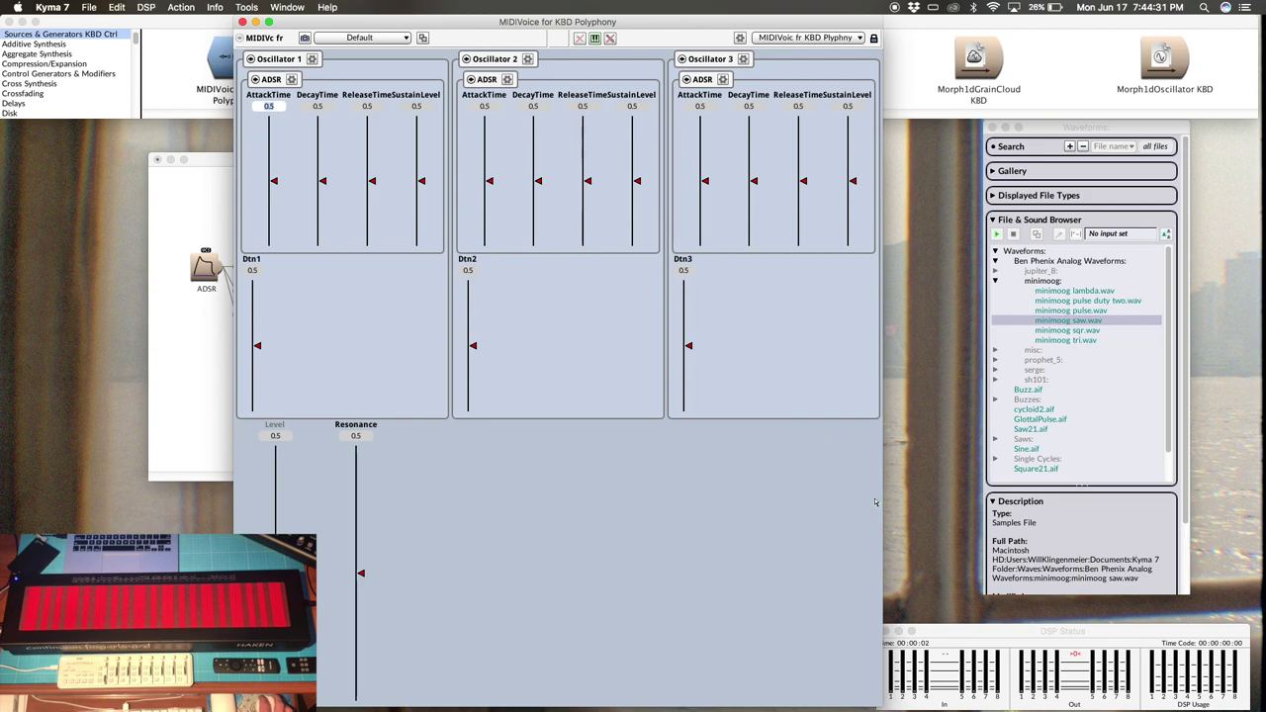
- Widen and reposition the control surface, then remove all embedding while keeping the sounds
{"action": "left_click_drag", "start_coordinate": [880, 503], "coordinate": [1021, 504]}
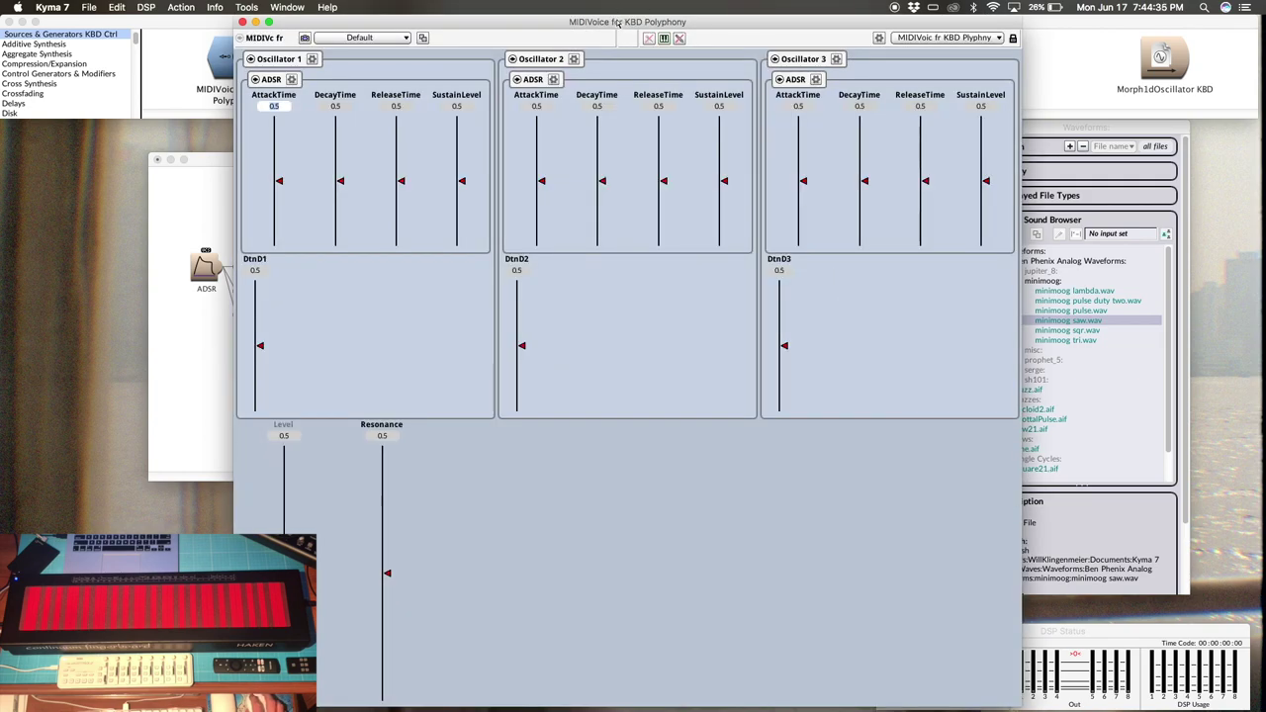
{"action": "left_click_drag", "start_coordinate": [618, 22], "coordinate": [587, 21]}
{"action": "left_click", "coordinate": [848, 38]}
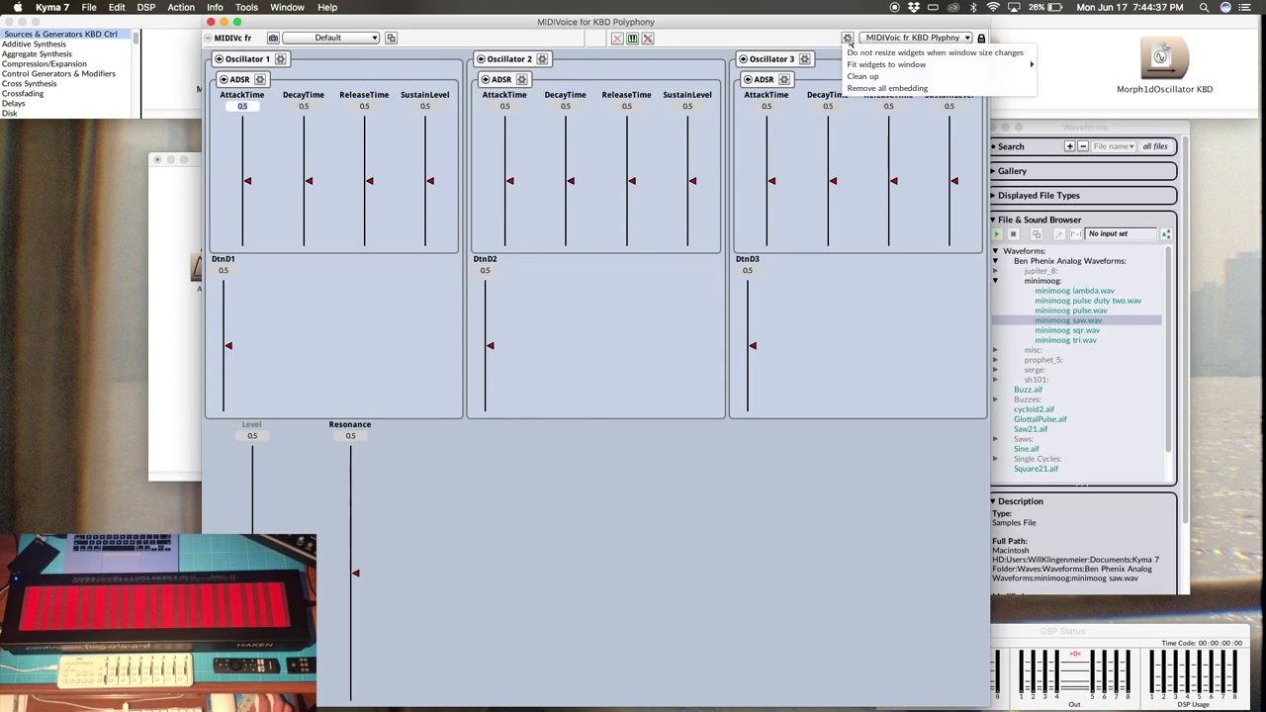
{"action": "left_click", "coordinate": [863, 87]}
{"action": "left_click", "coordinate": [735, 263]}
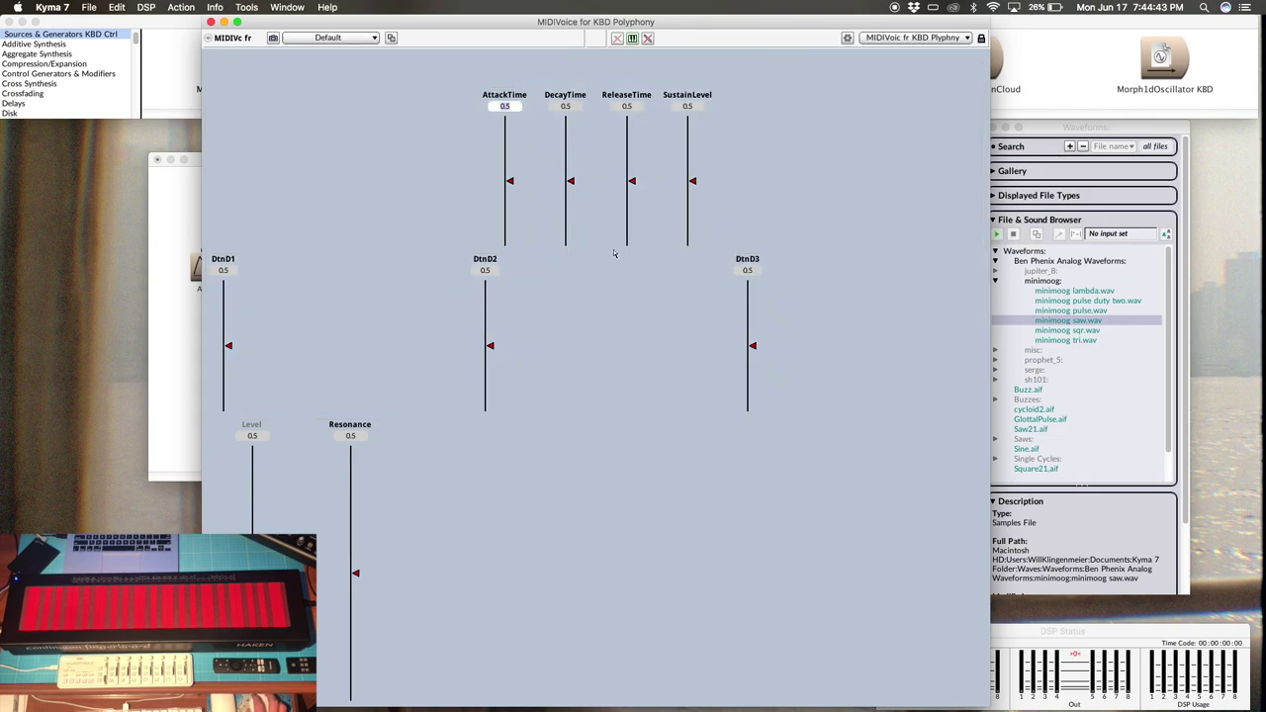
- Clean up the control surface layout into a three-column grid
{"action": "left_click", "coordinate": [123, 8]}
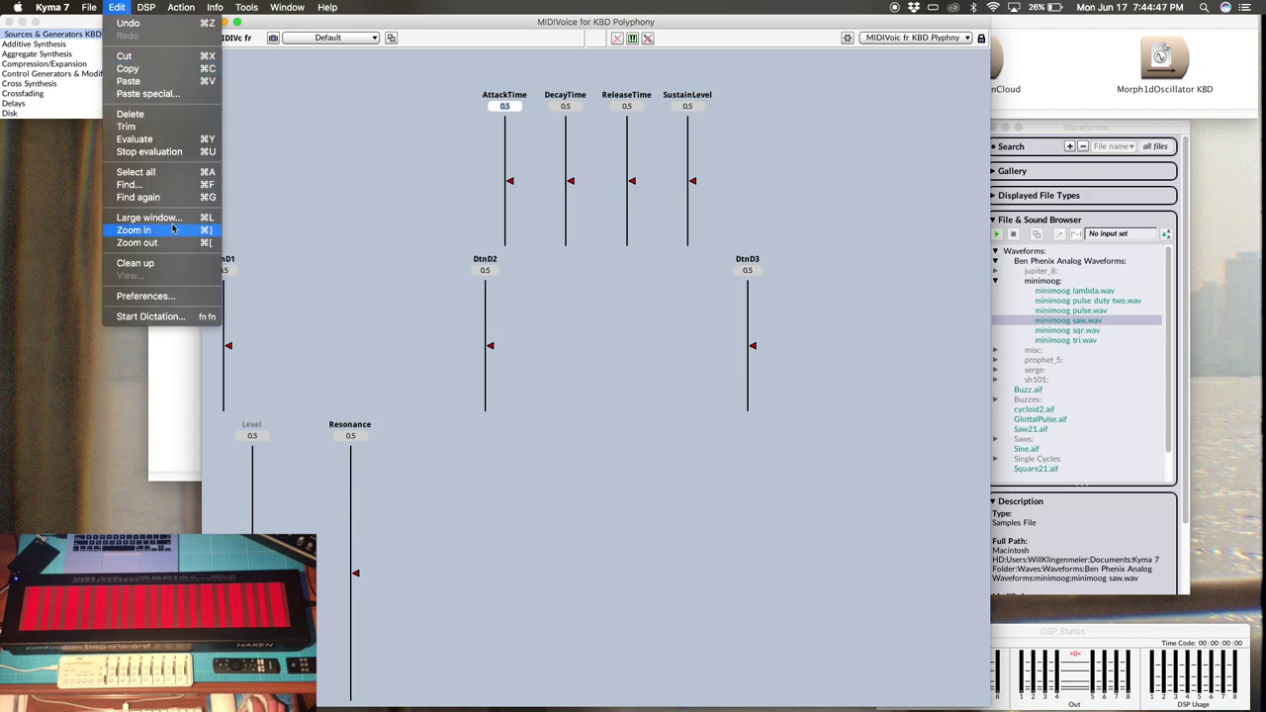
{"action": "left_click", "coordinate": [164, 263]}
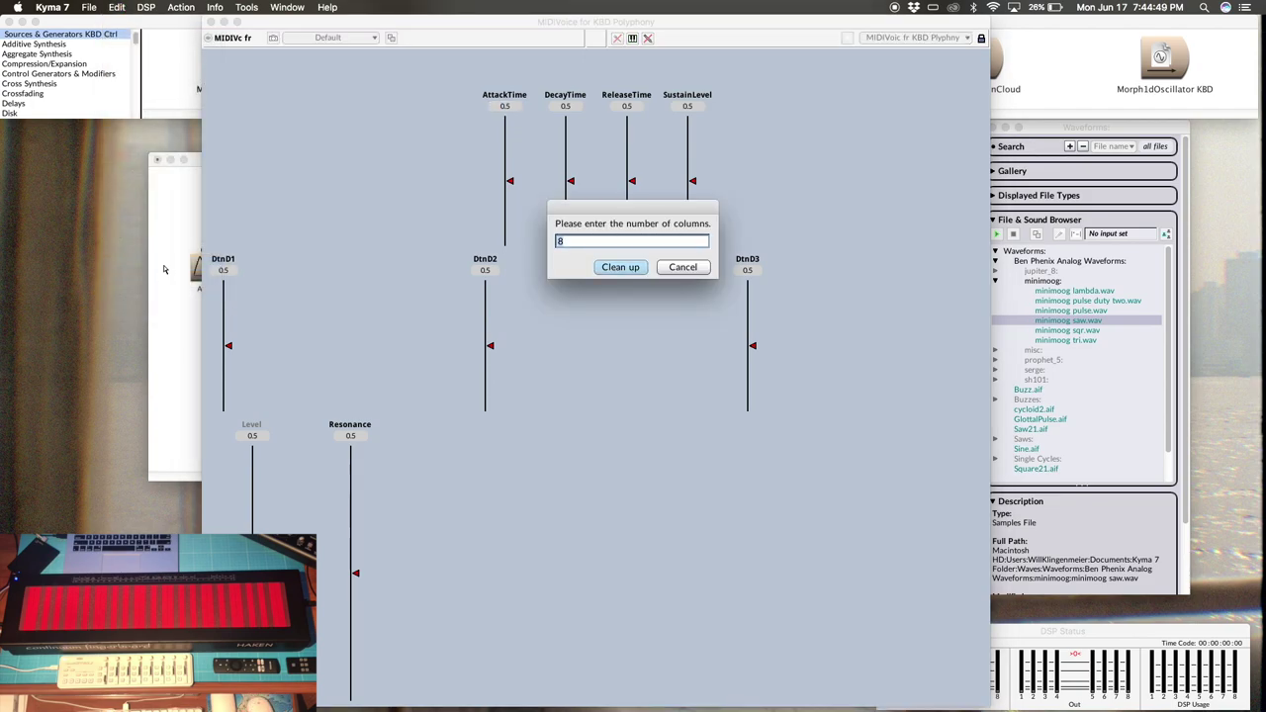
{"action": "type", "text": "3"}
{"action": "key", "text": "Return"}
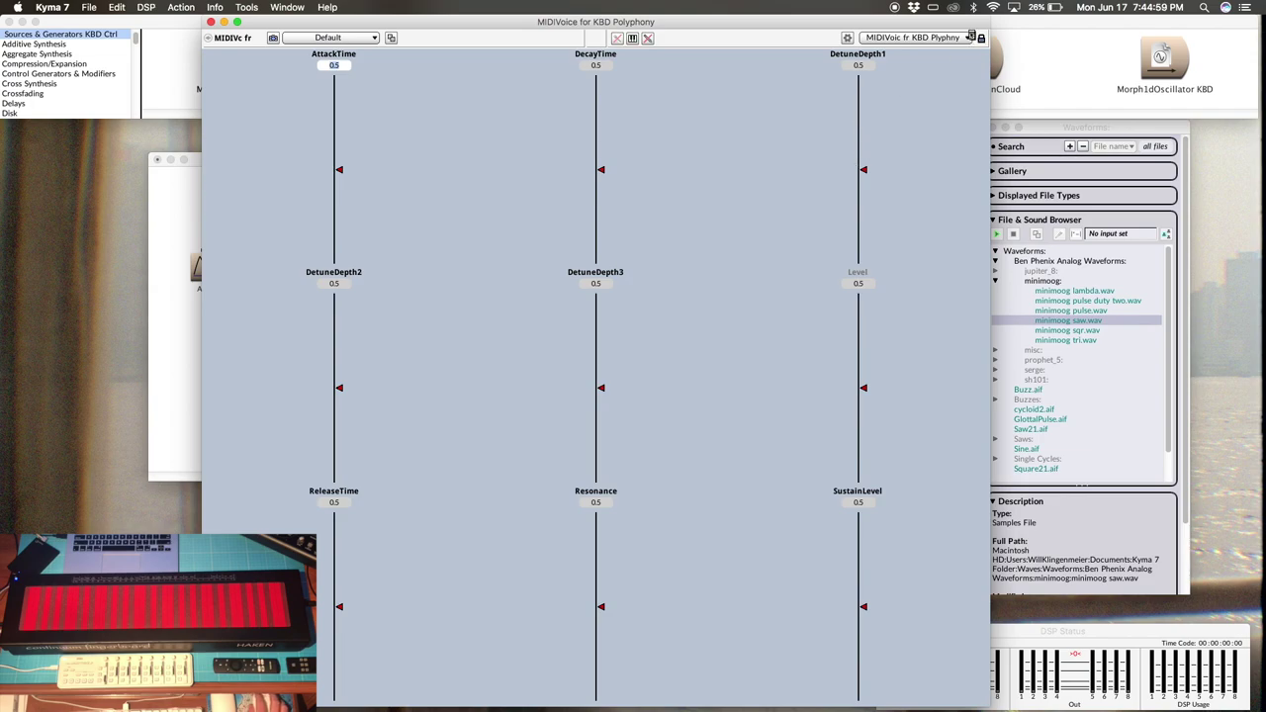
{"action": "right_click", "coordinate": [864, 126]}
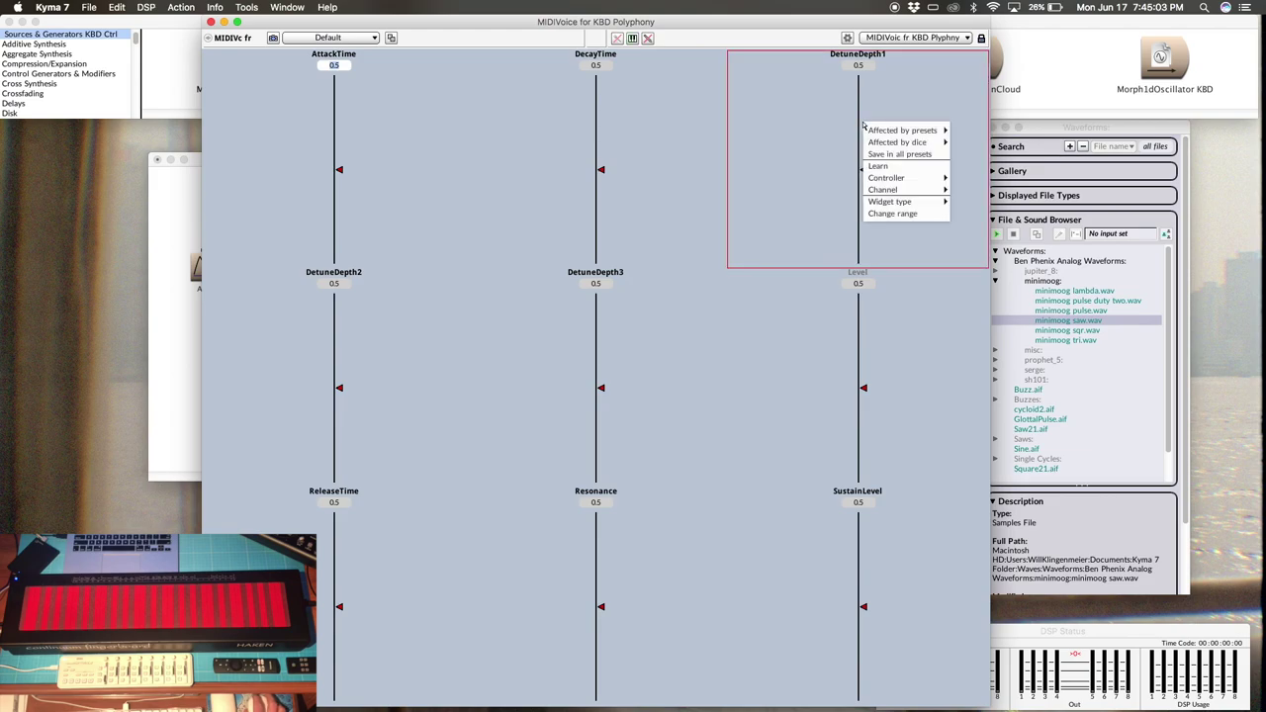
- Switch DetuneDepth1, DetuneDepth2 and DetuneDepth3 to potentiometer knobs and open DetuneDepth1's range settings
{"action": "mouse_move", "coordinate": [900, 203]}
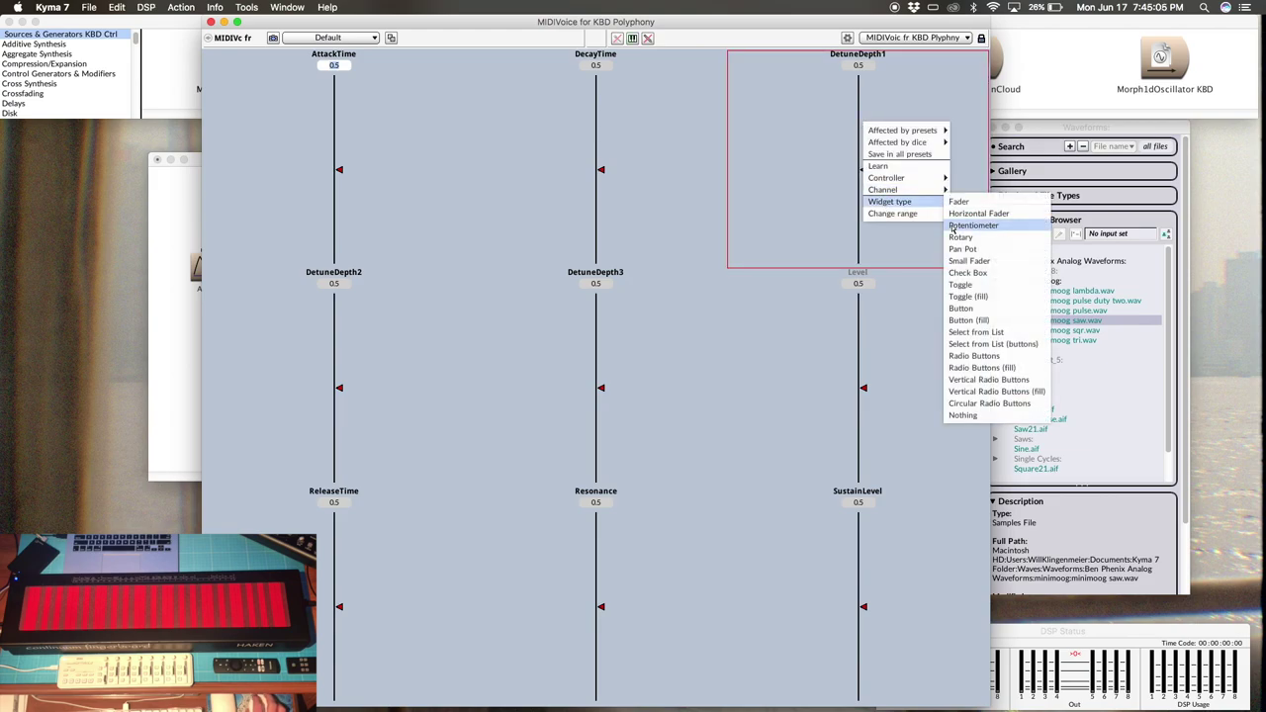
{"action": "left_click", "coordinate": [961, 227]}
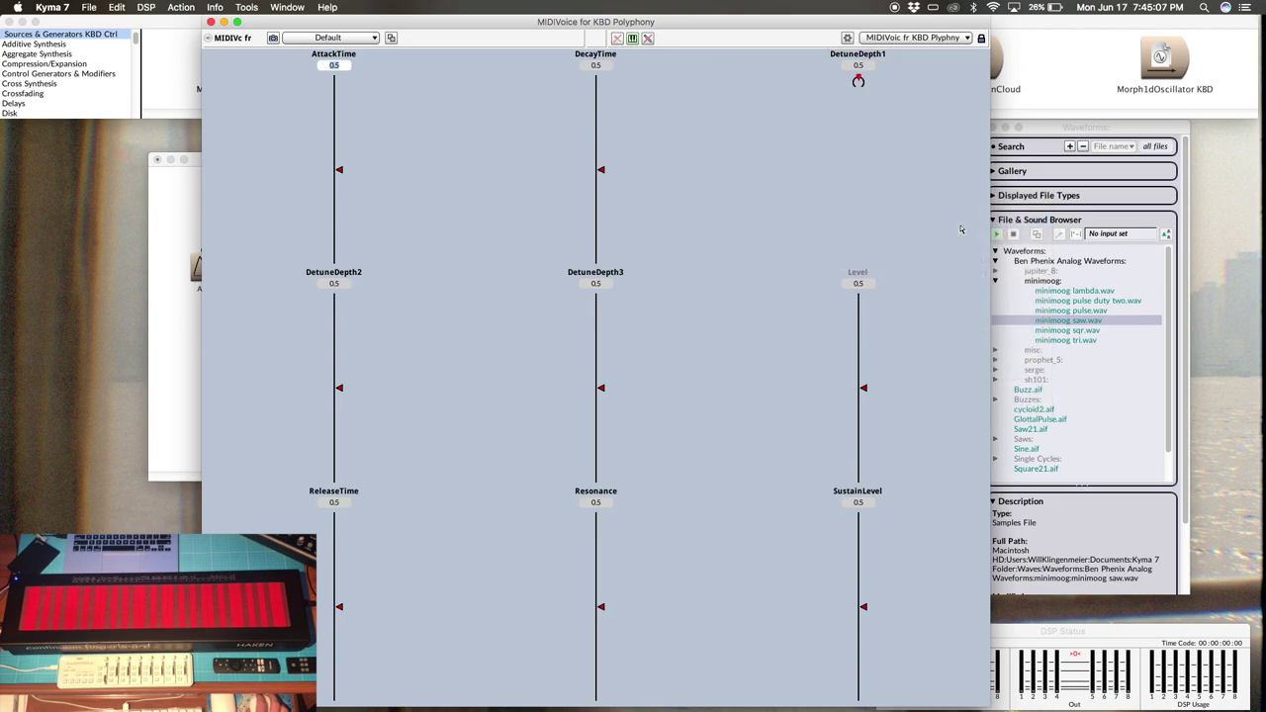
{"action": "right_click", "coordinate": [342, 369]}
{"action": "mouse_move", "coordinate": [376, 451]}
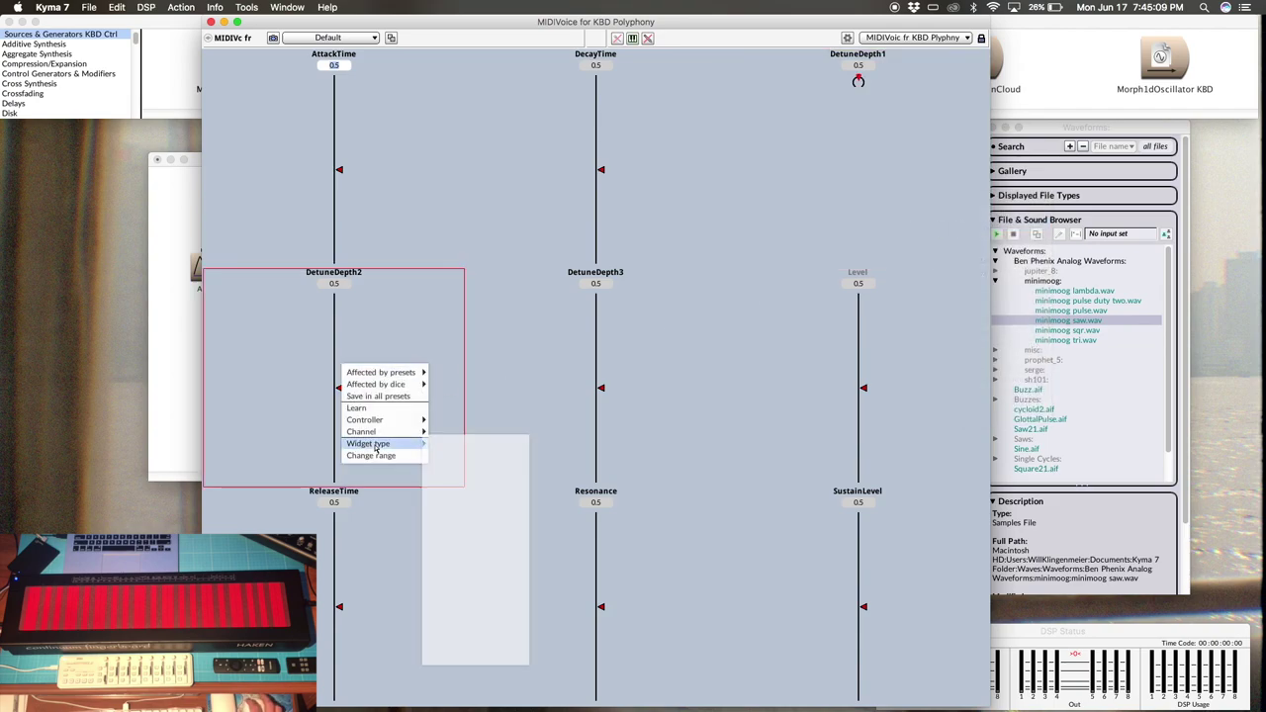
{"action": "left_click", "coordinate": [451, 469]}
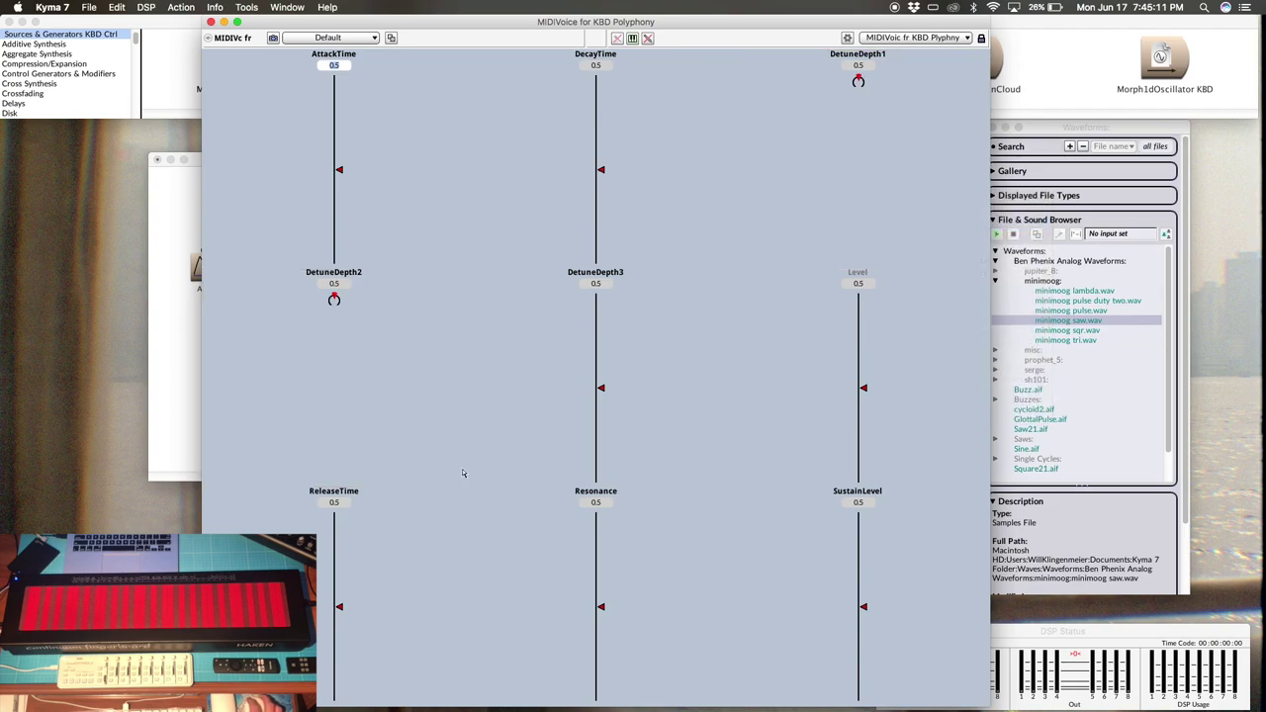
{"action": "right_click", "coordinate": [592, 411]}
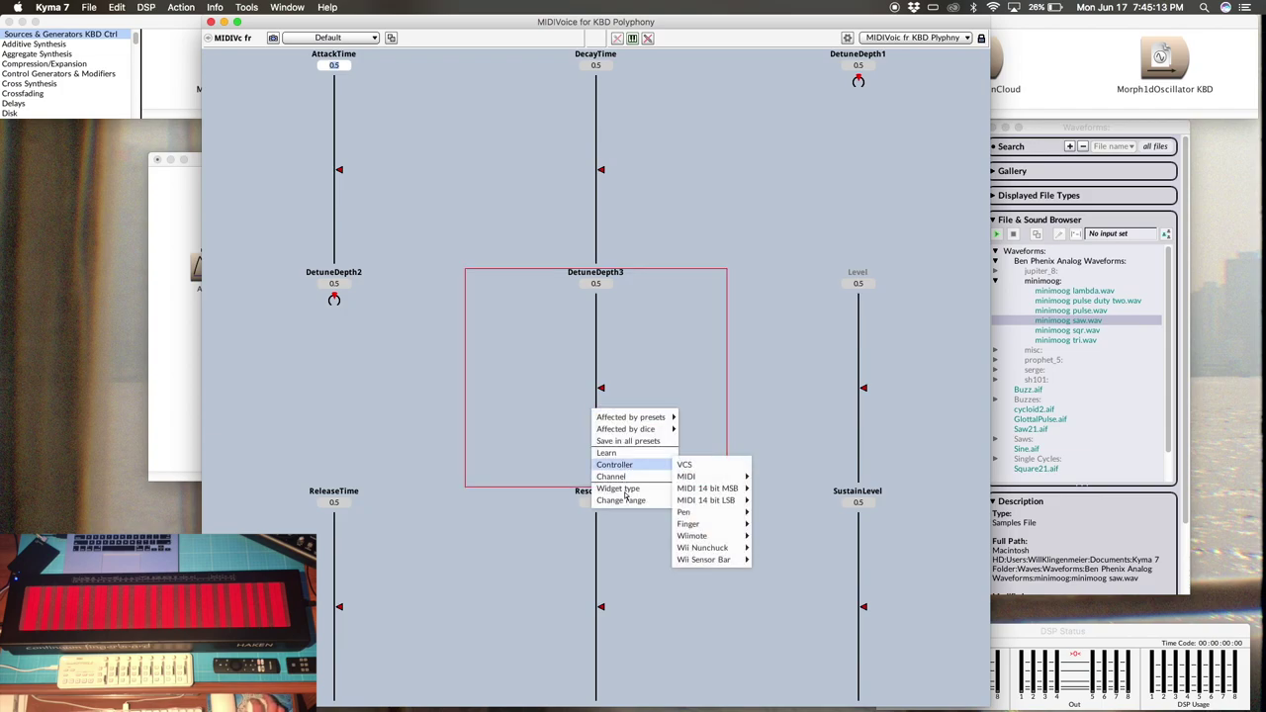
{"action": "mouse_move", "coordinate": [633, 490]}
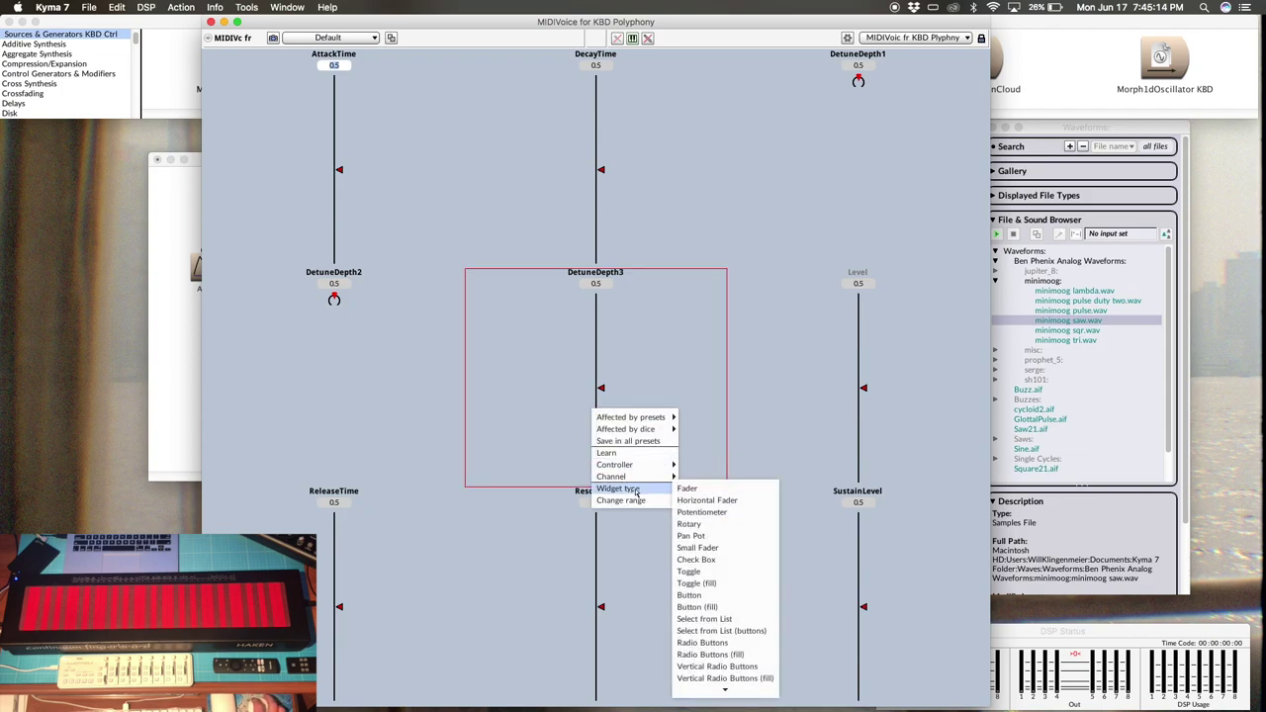
{"action": "left_click", "coordinate": [713, 513]}
{"action": "right_click", "coordinate": [859, 82]}
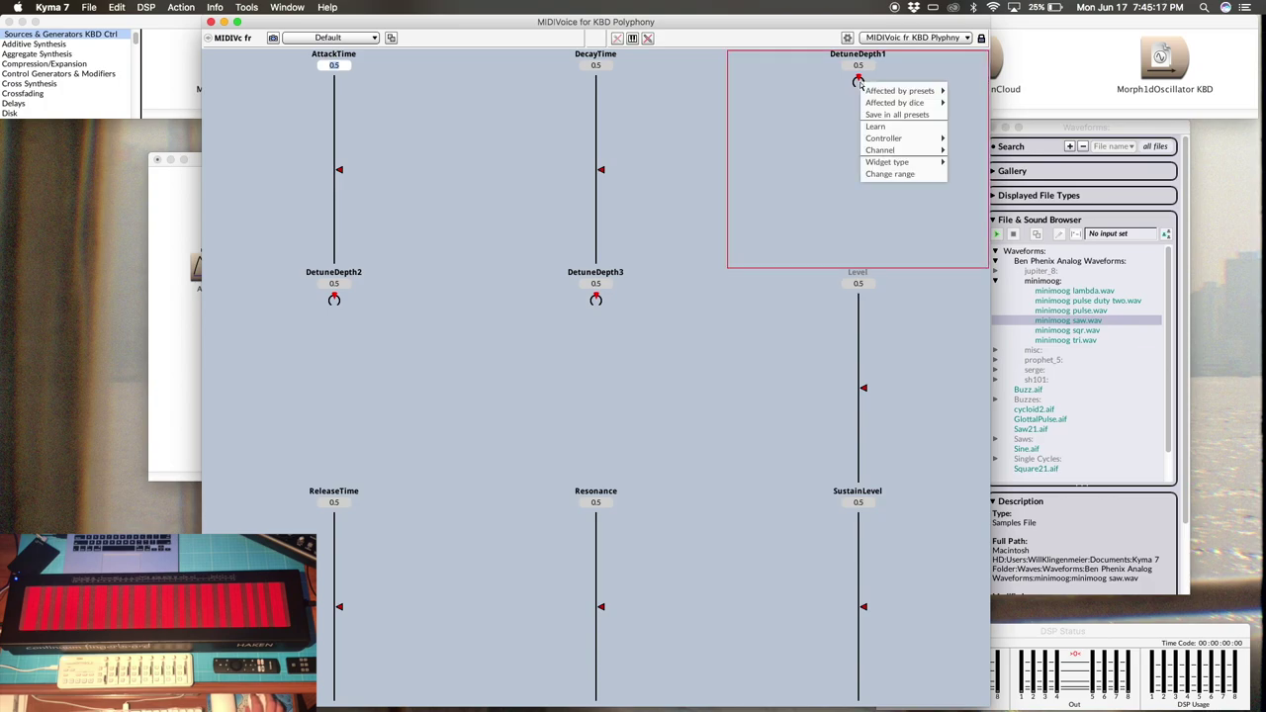
{"action": "left_click", "coordinate": [888, 173]}
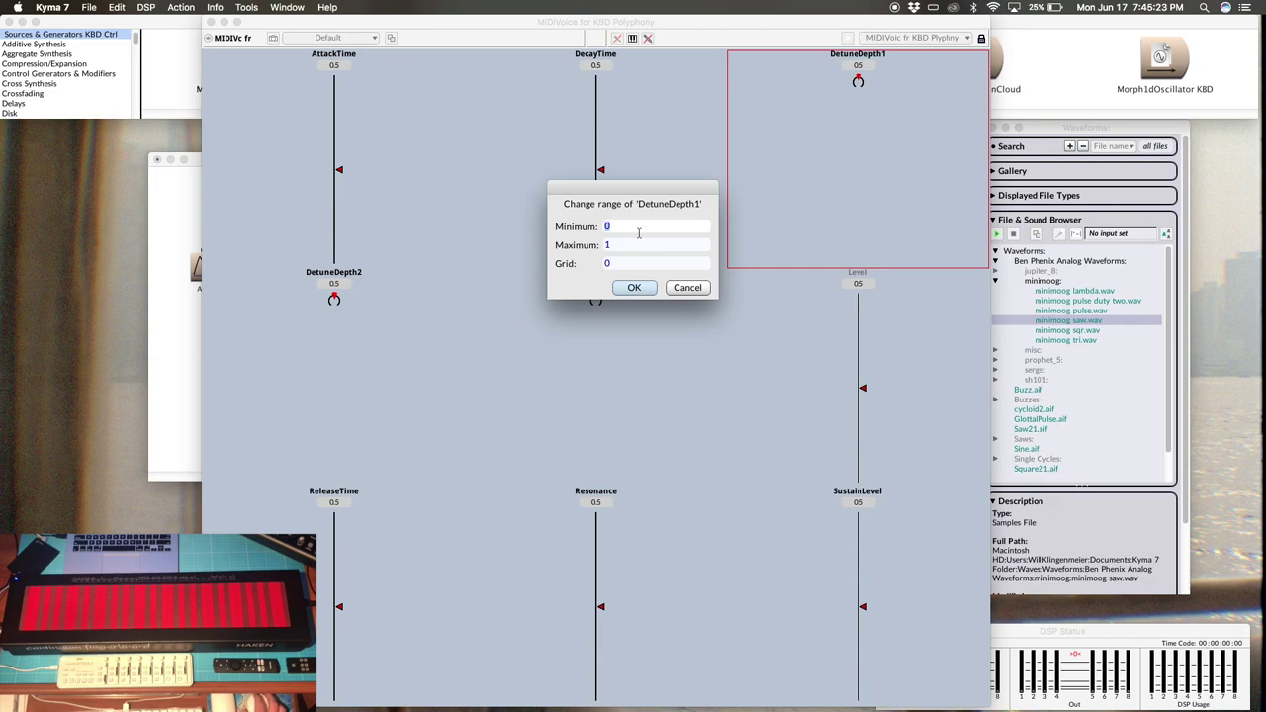
- Change DetuneDepth1's knob range to -0.5 to 0.5
{"action": "key", "text": "Left"}
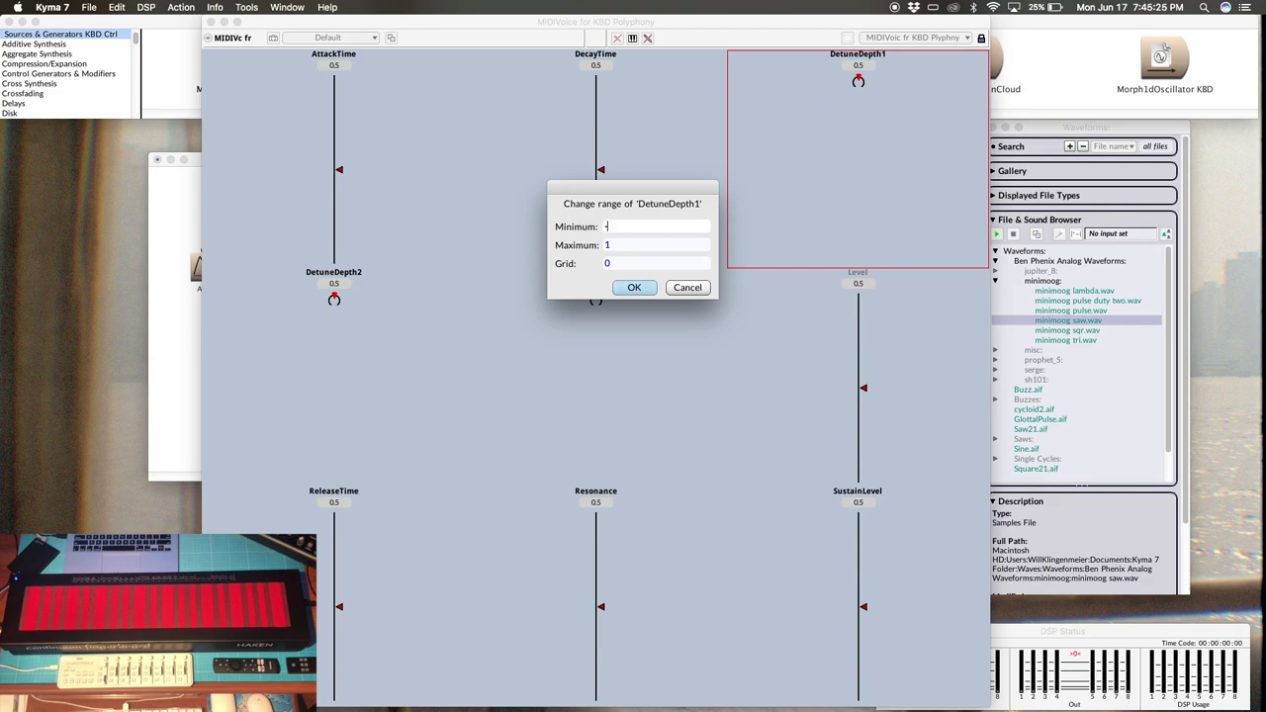
{"action": "type", "text": "-0.5"}
{"action": "key", "text": "Return"}
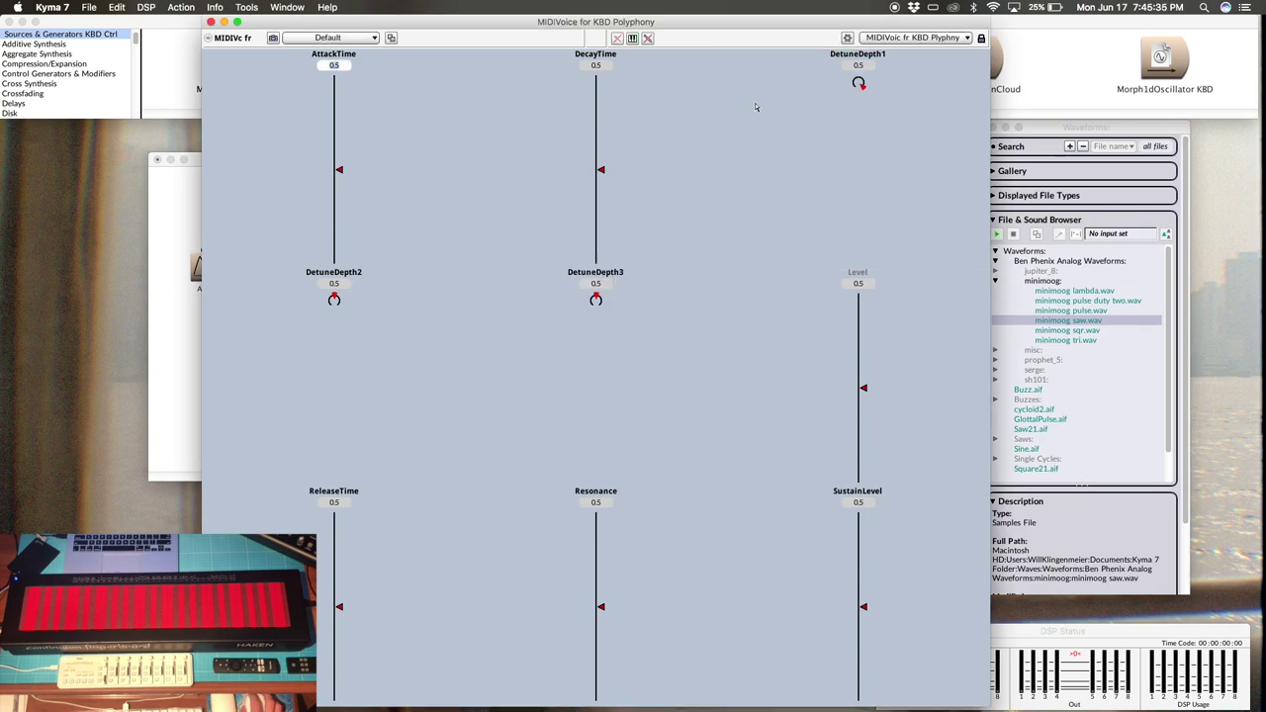
- Map DetuneDepth1 and then DetuneDepth2 to hardware MIDI controllers using Learn
{"action": "right_click", "coordinate": [859, 84]}
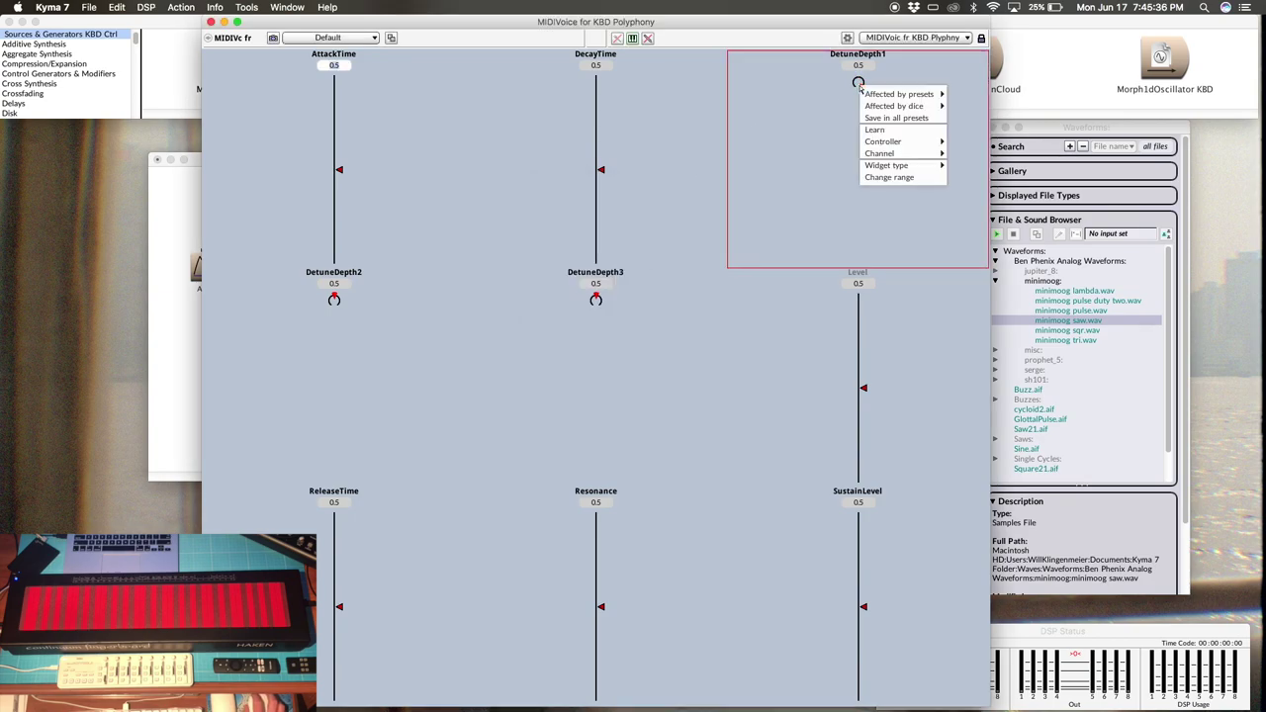
{"action": "left_click", "coordinate": [876, 131]}
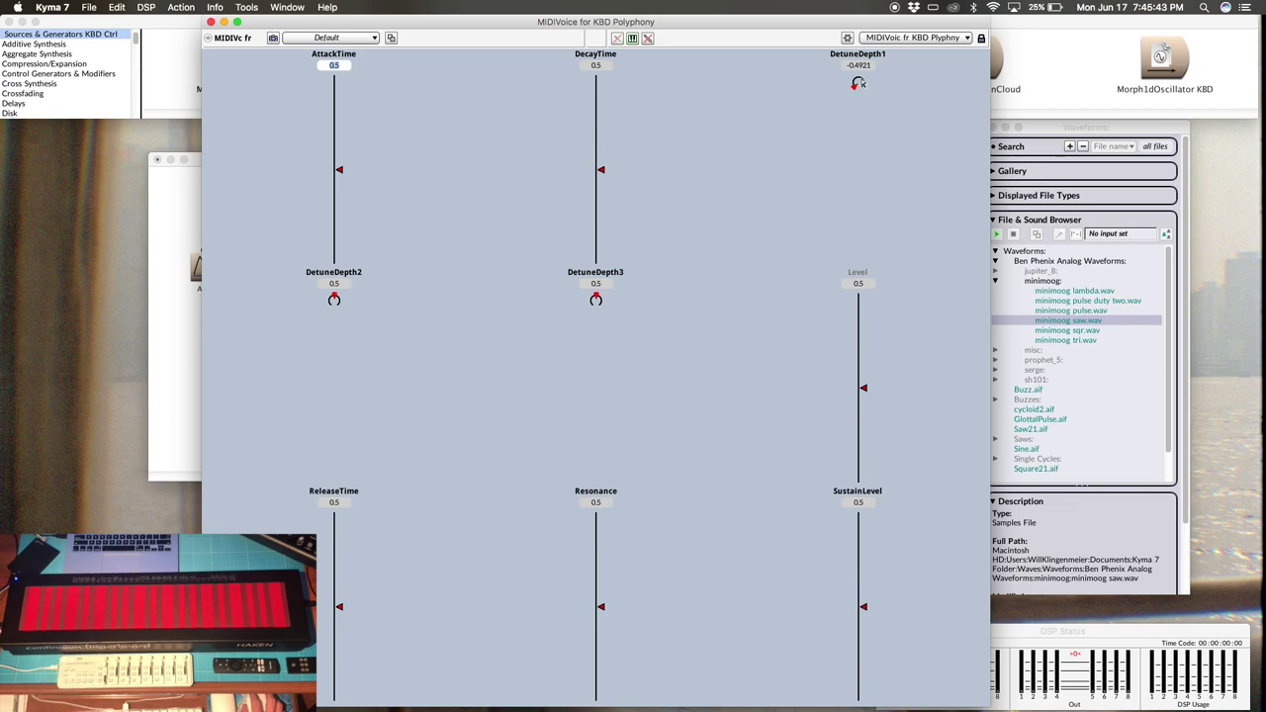
{"action": "right_click", "coordinate": [861, 84]}
{"action": "left_click", "coordinate": [878, 125]}
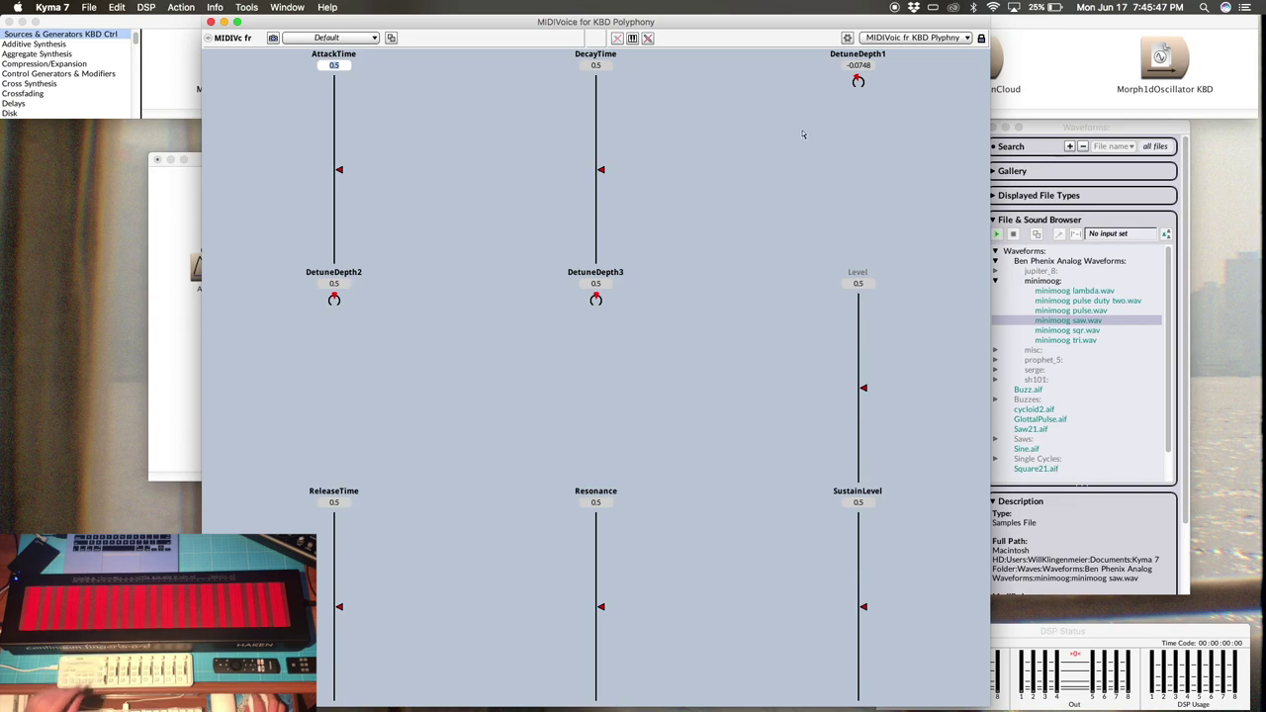
{"action": "right_click", "coordinate": [336, 301]}
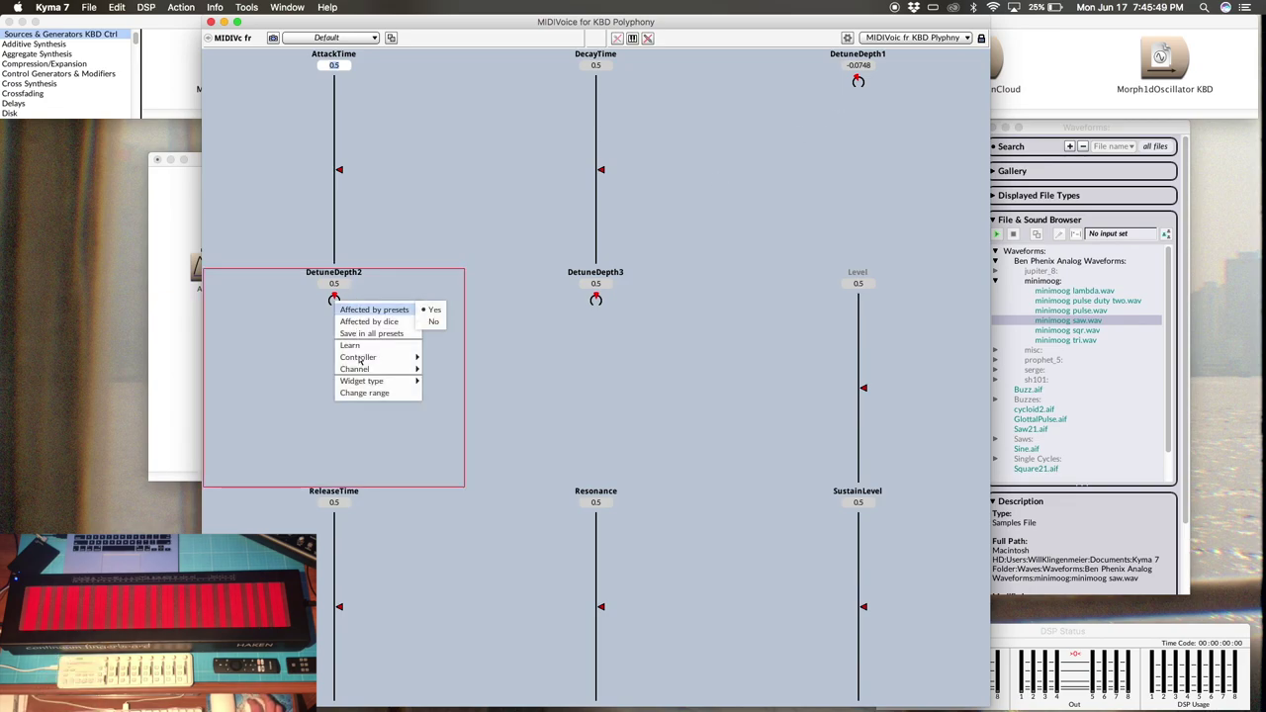
{"action": "left_click", "coordinate": [362, 346]}
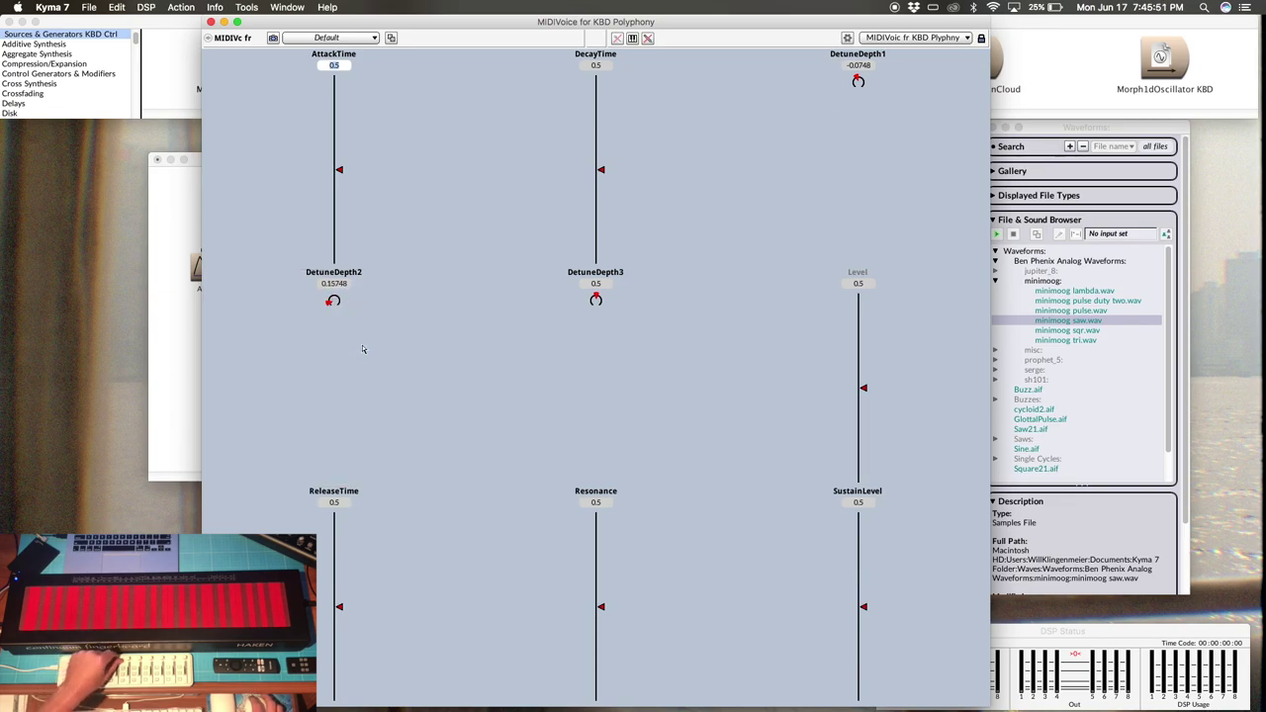
- Set DetuneDepth2's range minimum to -0.5
{"action": "right_click", "coordinate": [333, 302]}
{"action": "left_click", "coordinate": [358, 395]}
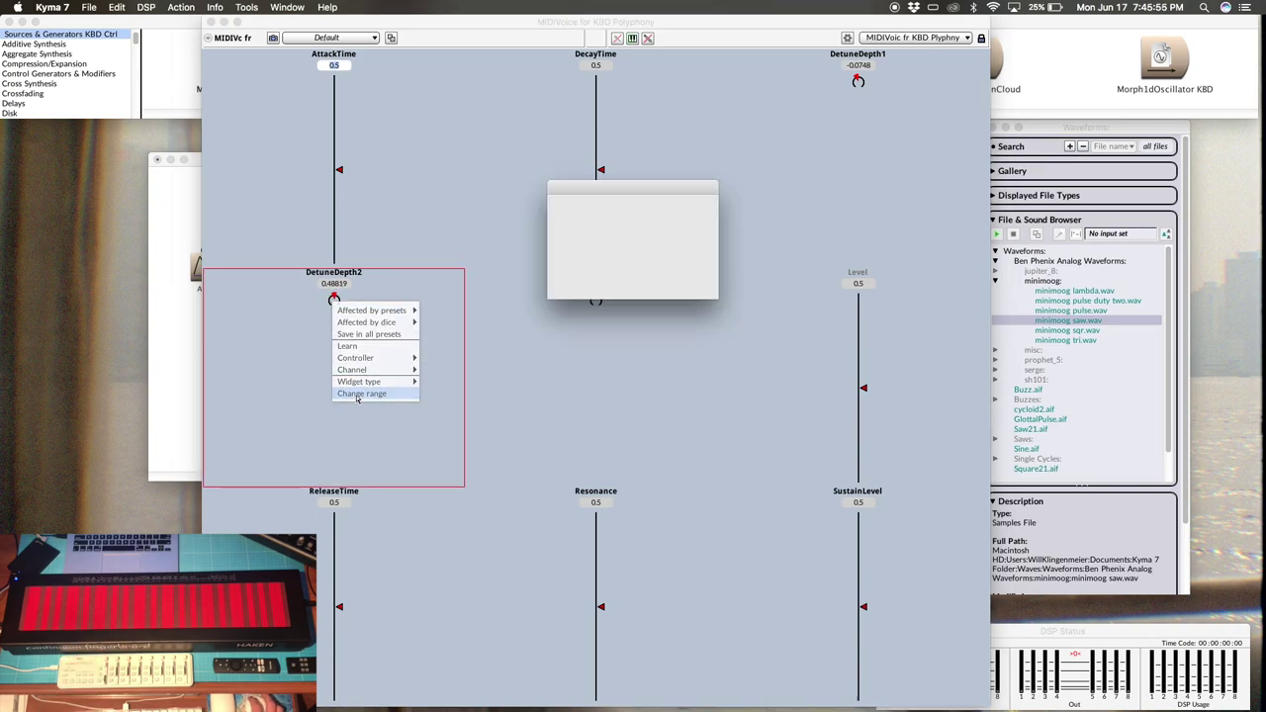
{"action": "type", "text": "-"}
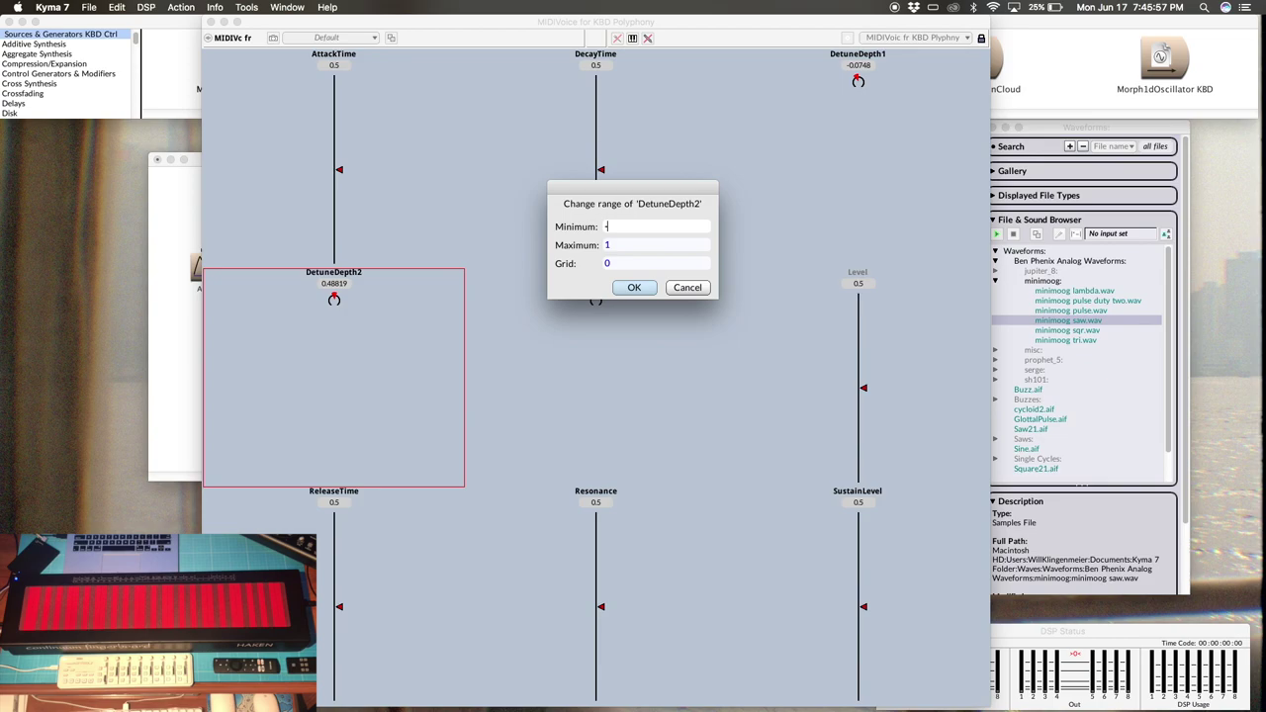
{"action": "type", "text": "0.5"}
{"action": "key", "text": "Return"}
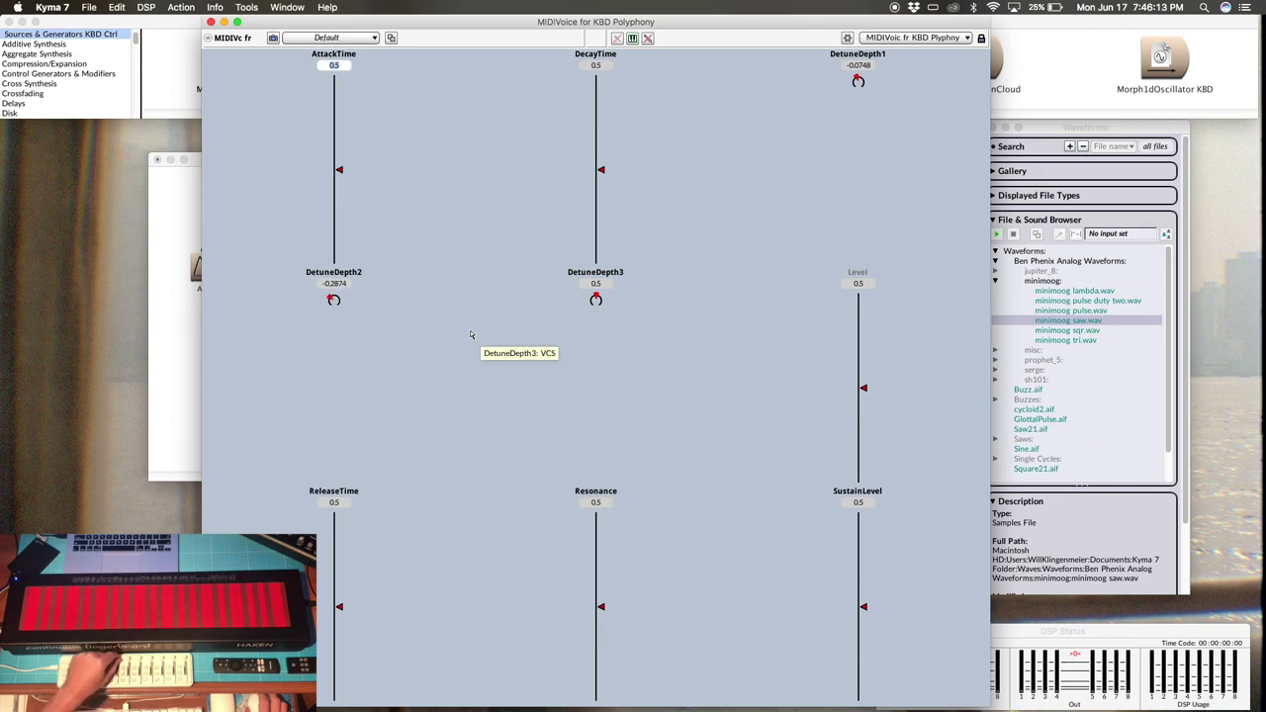
- Link DetuneDepth3 to a hardware MIDI controller via Learn
{"action": "right_click", "coordinate": [597, 301]}
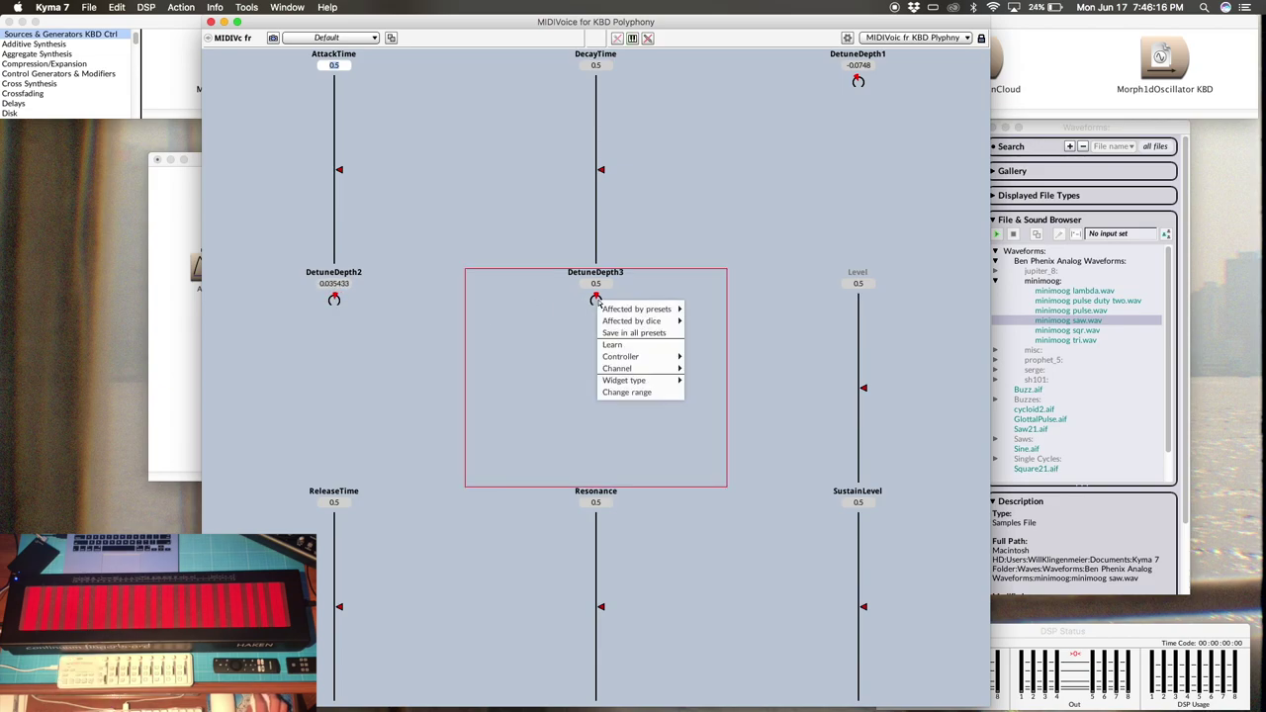
{"action": "left_click", "coordinate": [629, 346]}
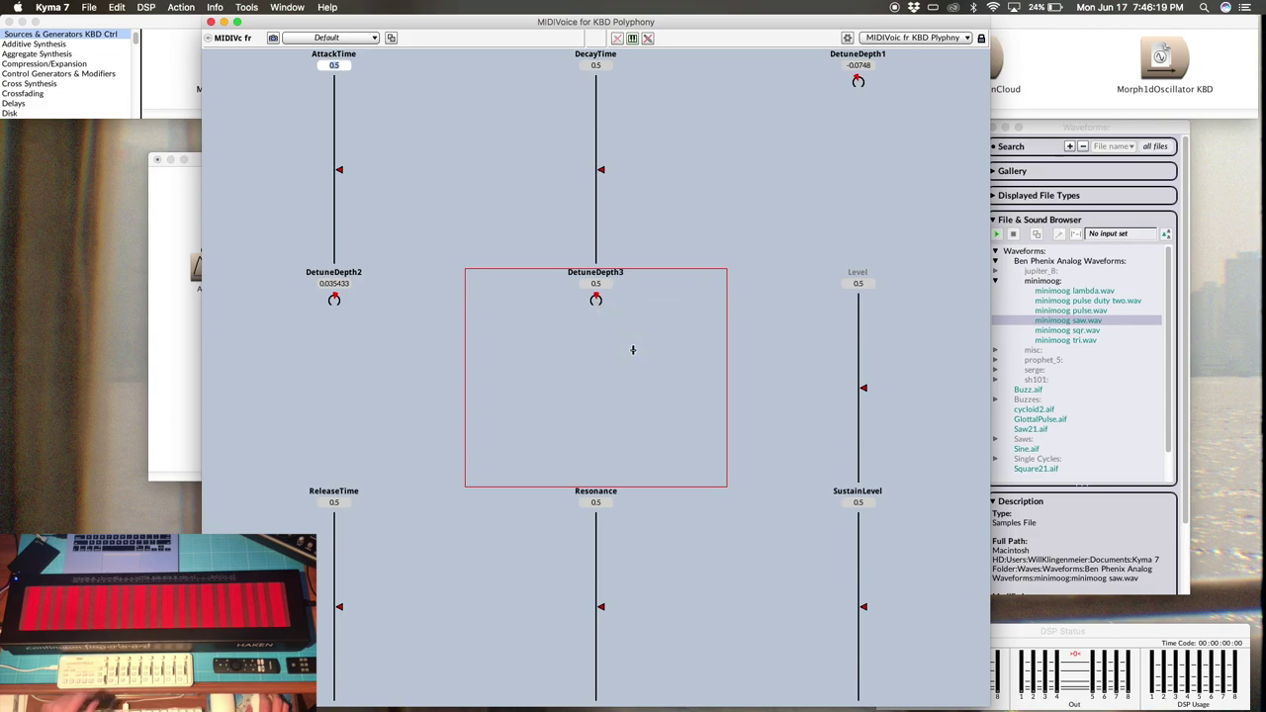
{"action": "right_click", "coordinate": [595, 302]}
{"action": "left_click", "coordinate": [627, 352]}
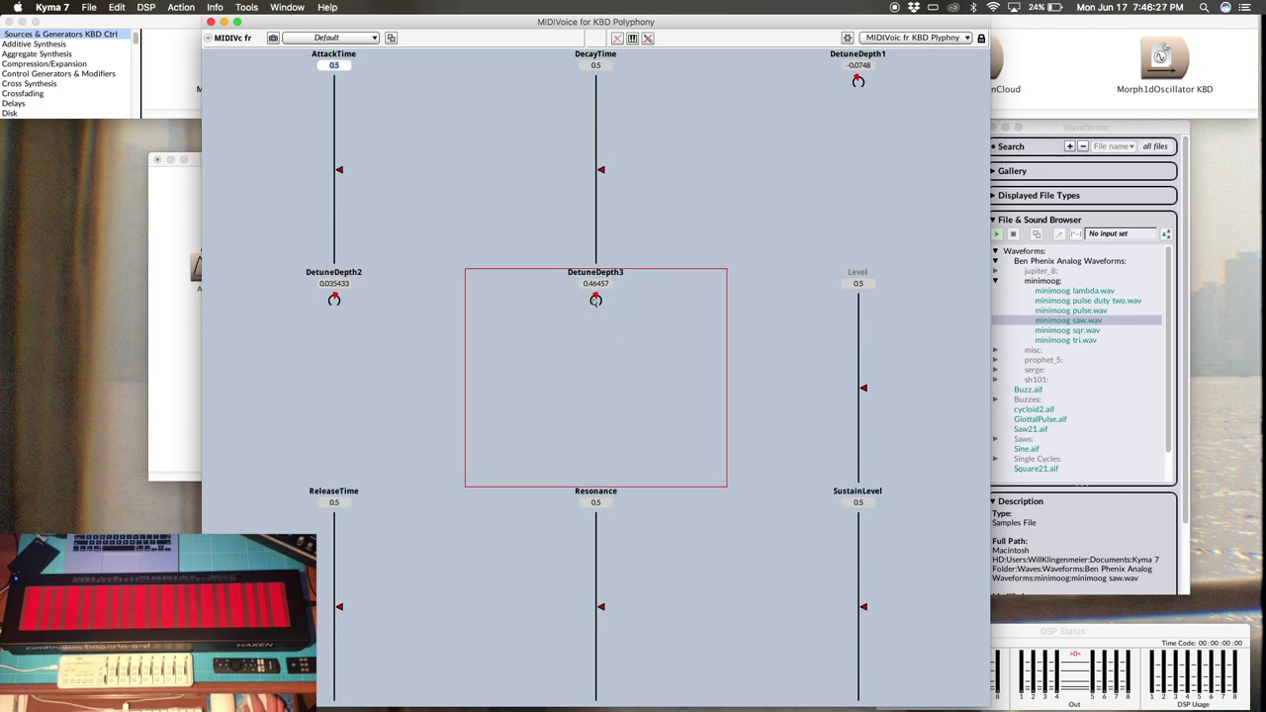
- Set DetuneDepth3's range to a minimum of -0.5 and maximum of 0.5
{"action": "right_click", "coordinate": [596, 300]}
{"action": "left_click", "coordinate": [628, 388]}
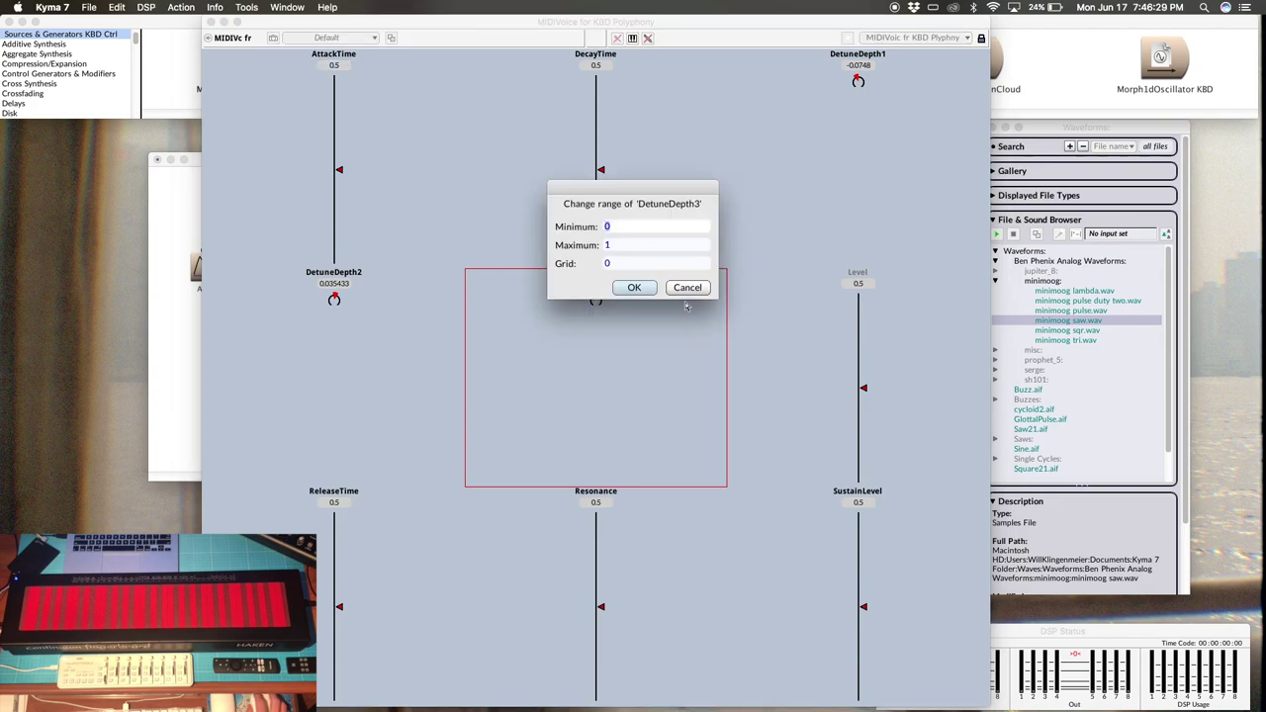
{"action": "key", "text": "BackSpace"}
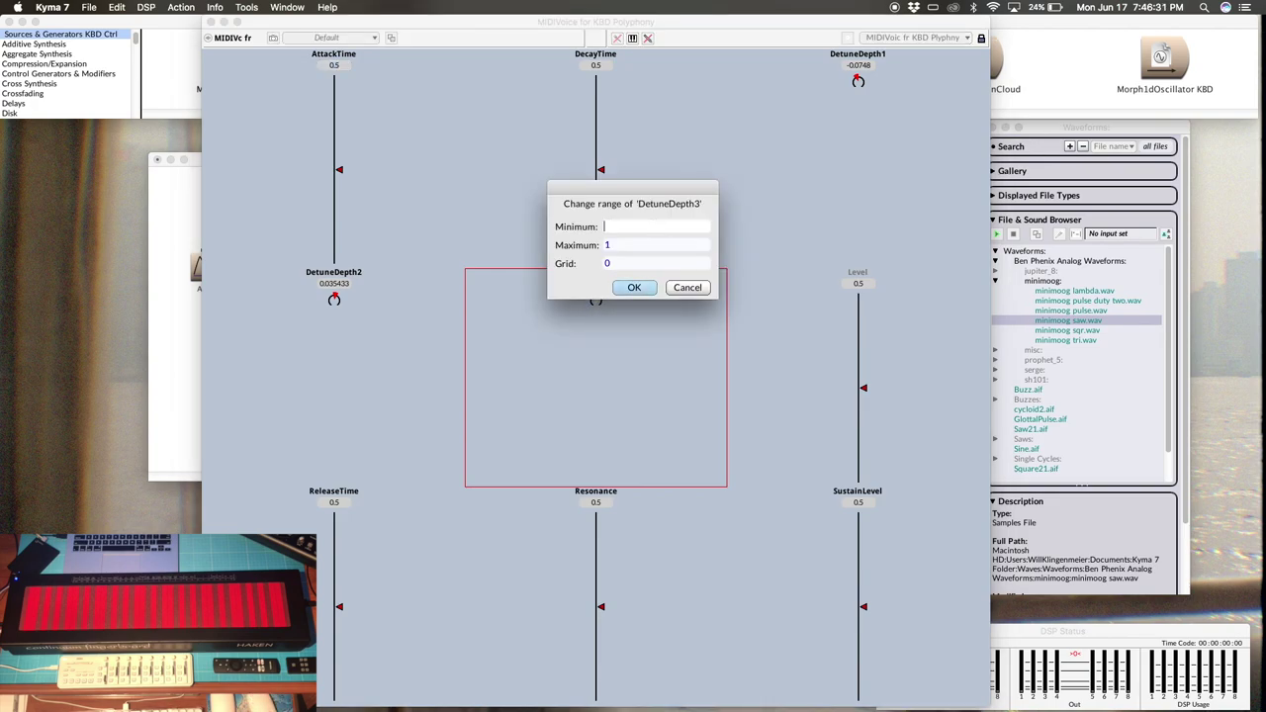
{"action": "type", "text": "-0.5"}
{"action": "key", "text": "Tab"}
{"action": "type", "text": "0.5"}
{"action": "key", "text": "Return"}
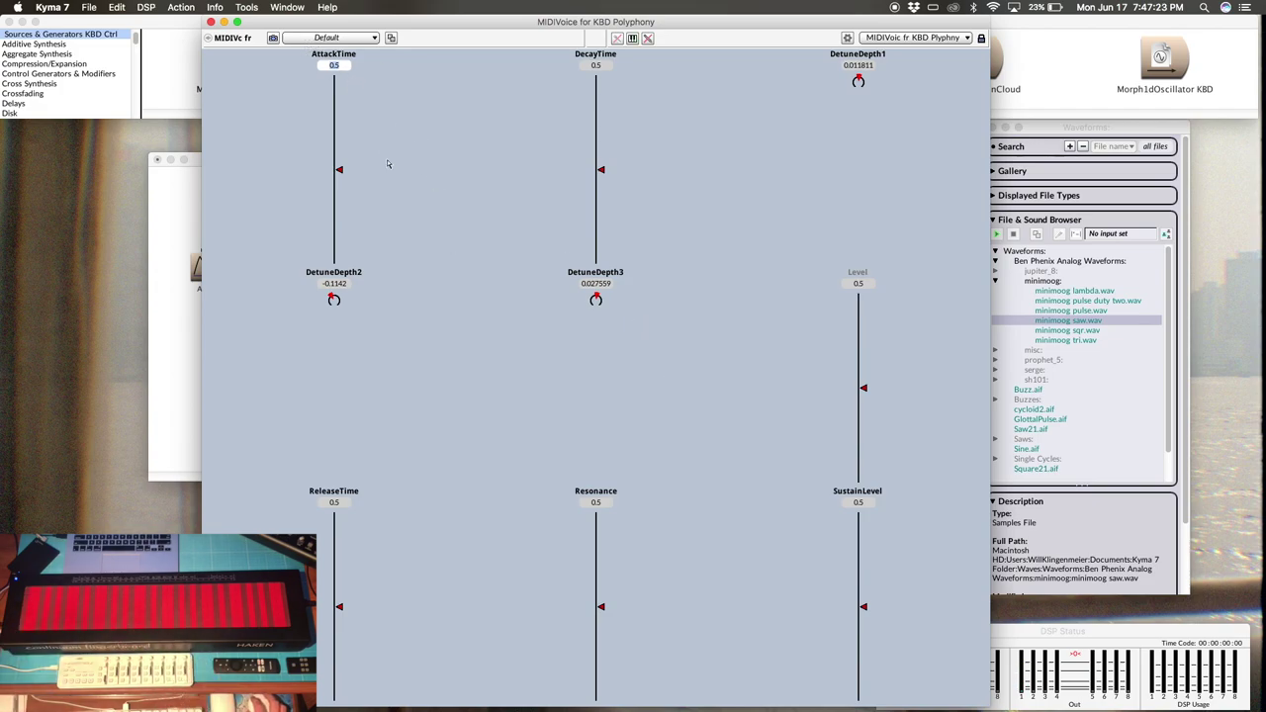
- Select the Default preset, cancel the new-preset dialog, and close the Virtual Control Surface
{"action": "left_click", "coordinate": [274, 42]}
{"action": "left_click", "coordinate": [274, 39]}
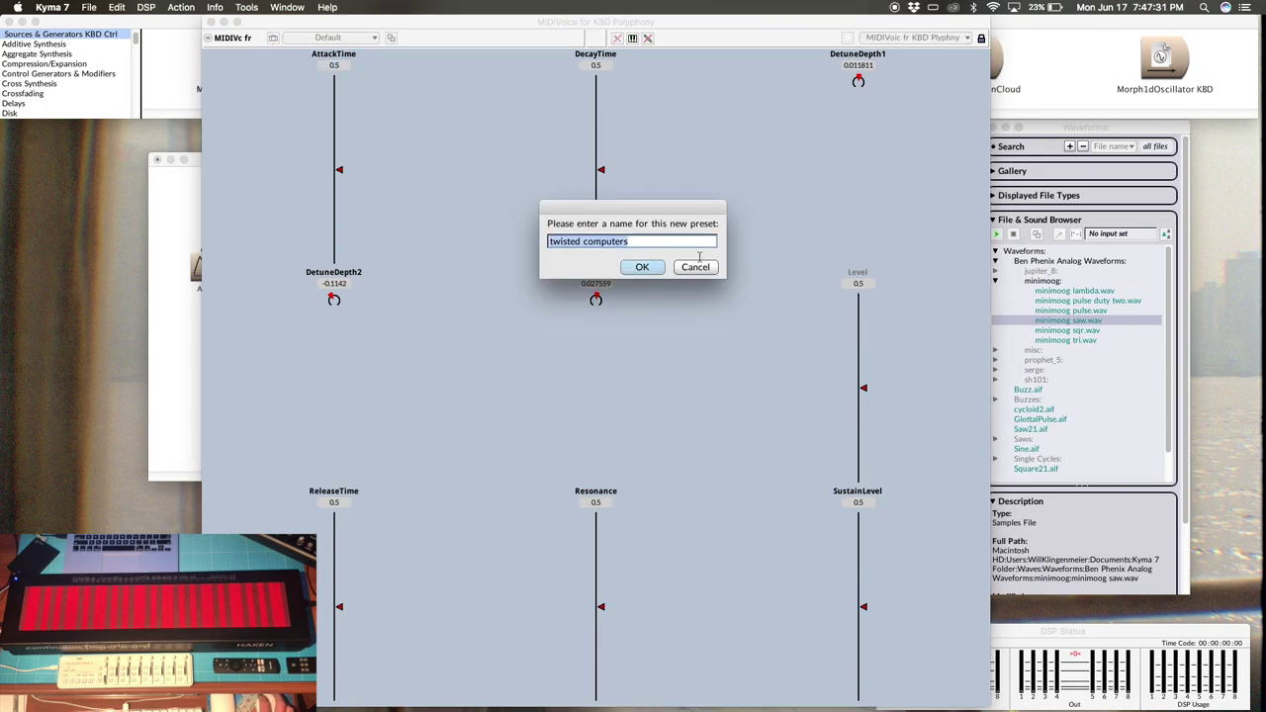
{"action": "left_click", "coordinate": [700, 270]}
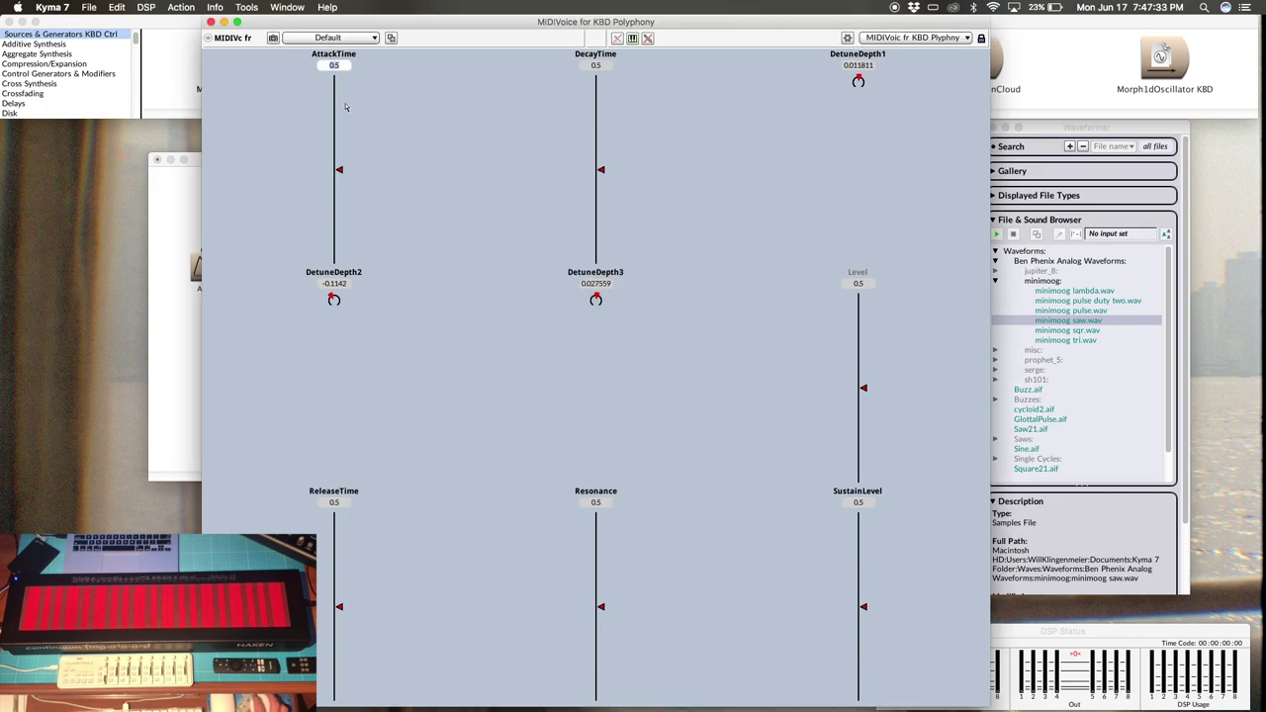
{"action": "left_click", "coordinate": [210, 21]}
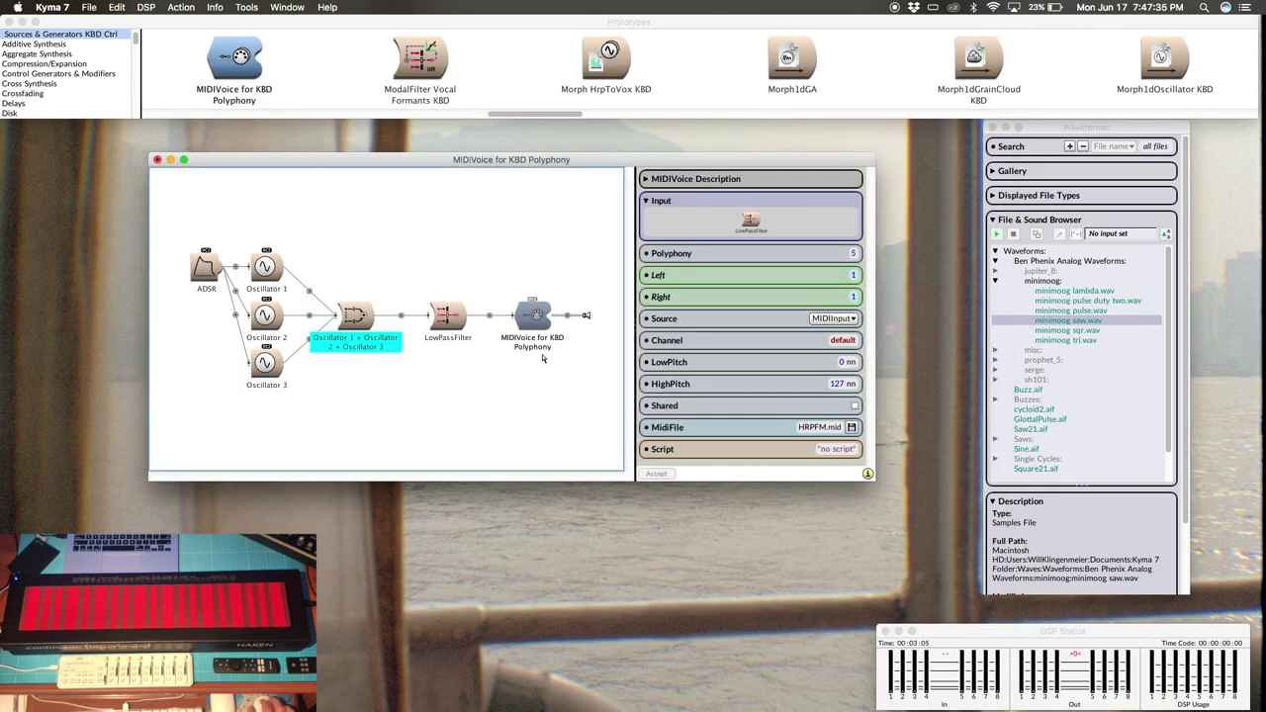
- Find the EUverb Stereo prototype, attach it after the MIDIVoice output, and compile and play the sound
{"action": "key", "text": "super+f"}
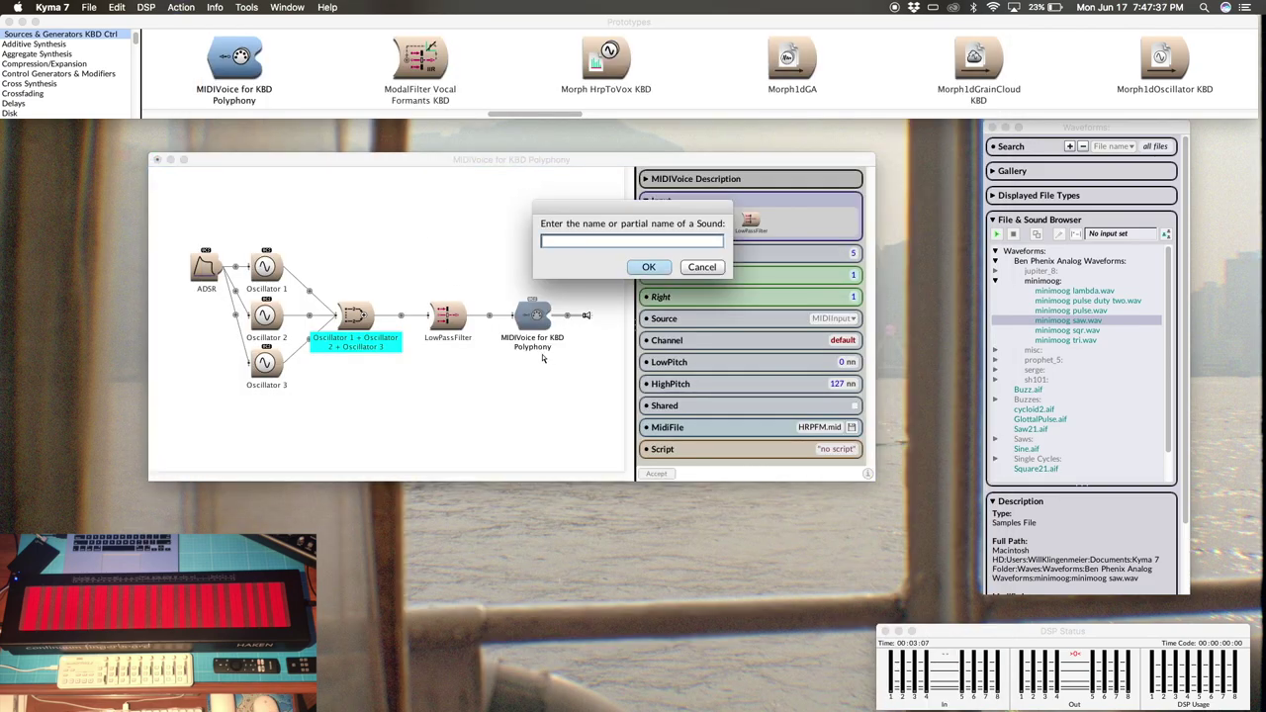
{"action": "type", "text": "euvol"}
{"action": "key", "text": "BackSpace"}
{"action": "key", "text": "BackSpace"}
{"action": "type", "text": "erb stereo"}
{"action": "key", "text": "Return"}
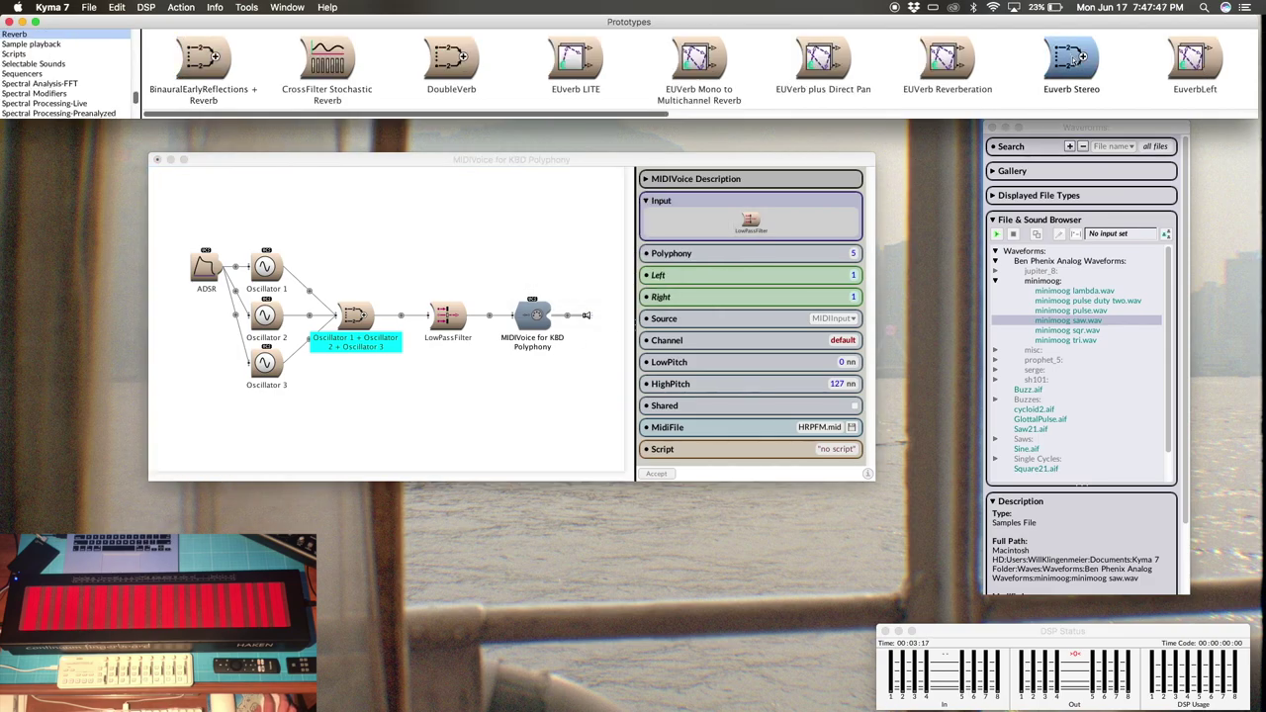
{"action": "left_click_drag", "start_coordinate": [1075, 58], "coordinate": [562, 317]}
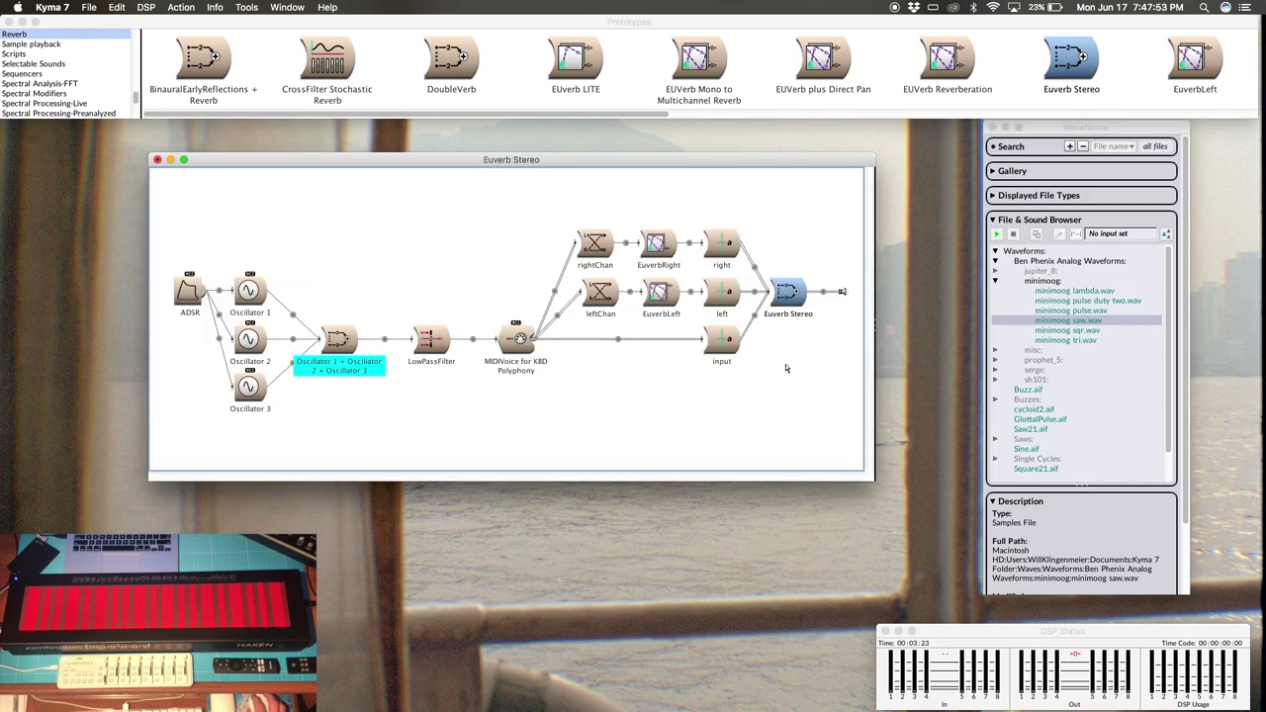
{"action": "key", "text": "ctrl+space"}
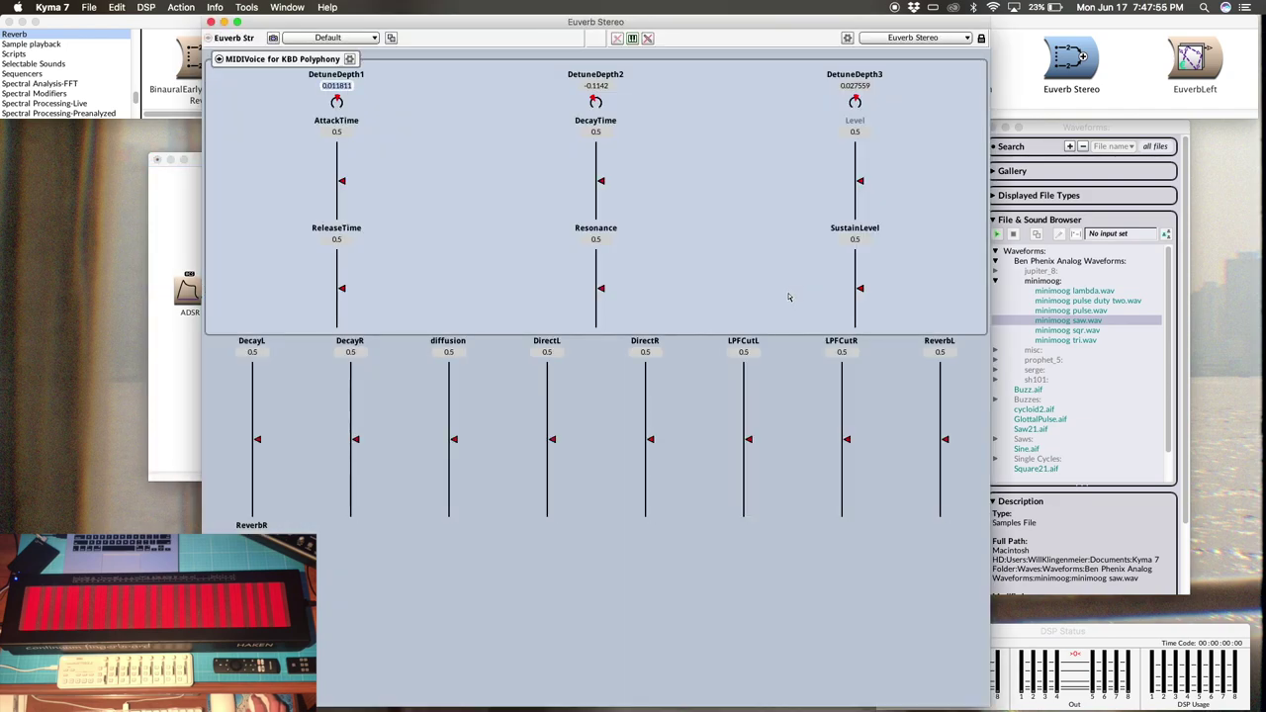
- Remove all control embedding, including from associated sounds, and close the reverb control surface
{"action": "left_click", "coordinate": [847, 37]}
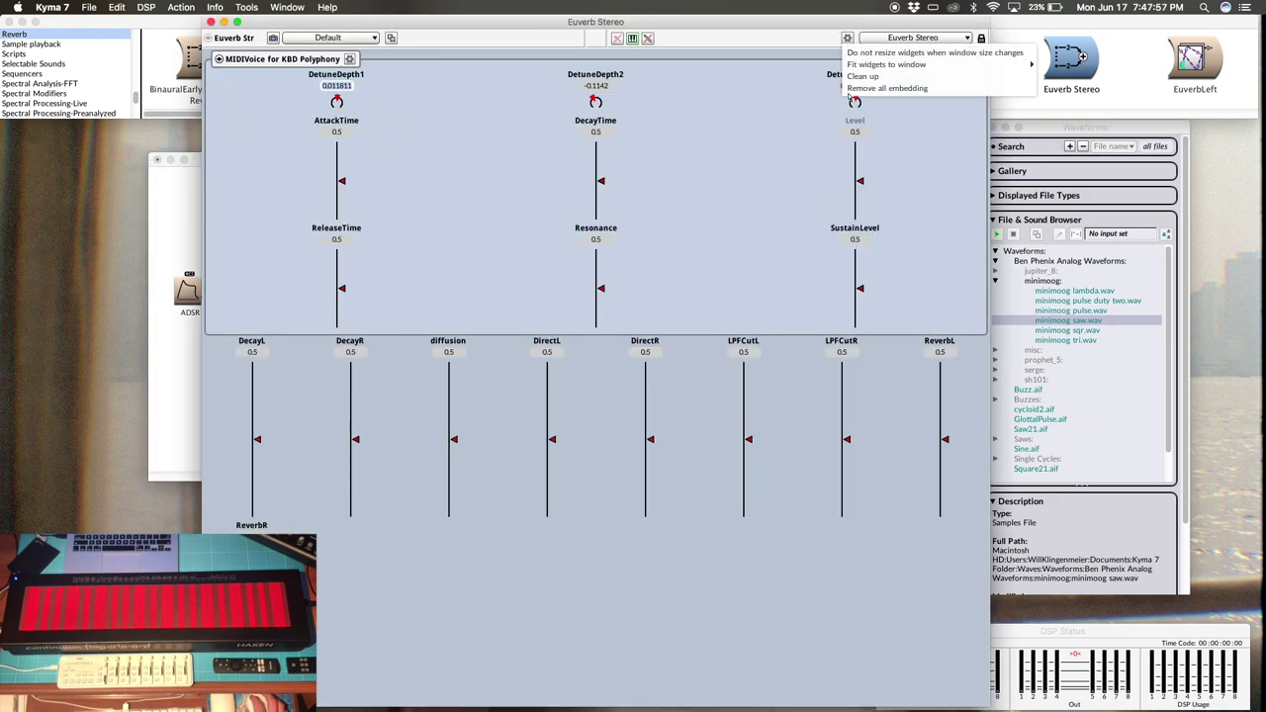
{"action": "left_click", "coordinate": [871, 88]}
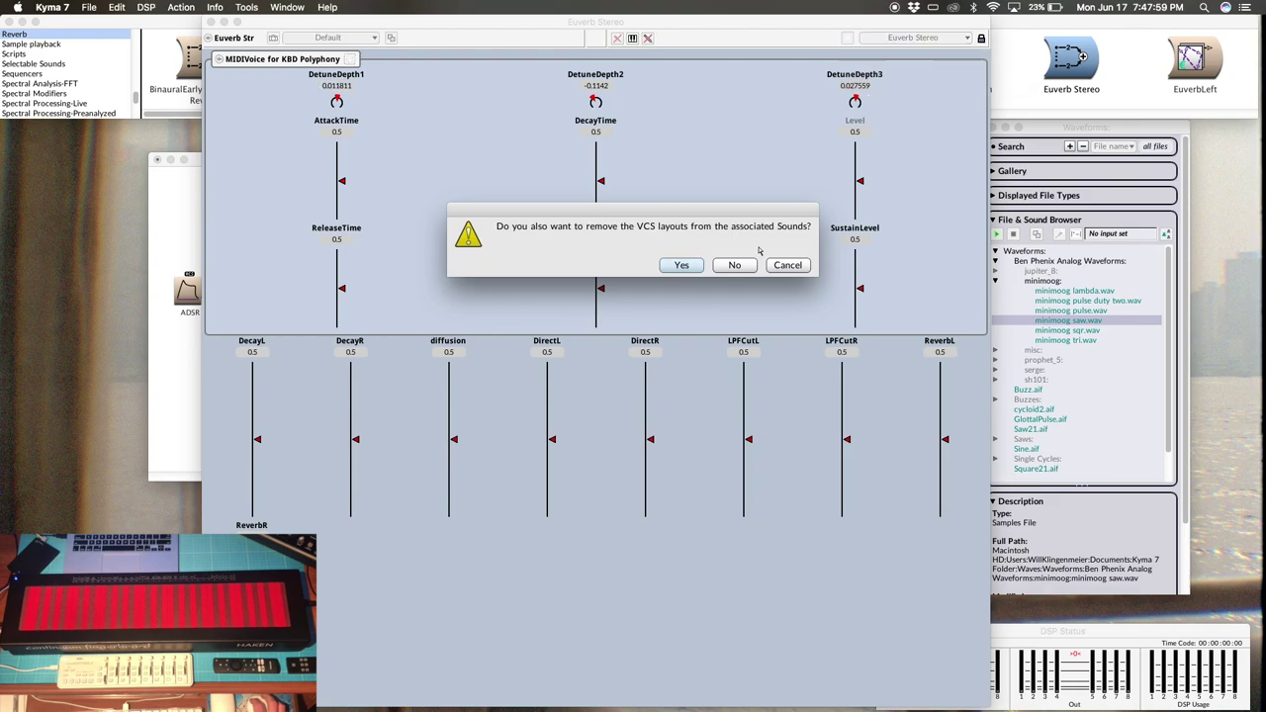
{"action": "left_click", "coordinate": [682, 267]}
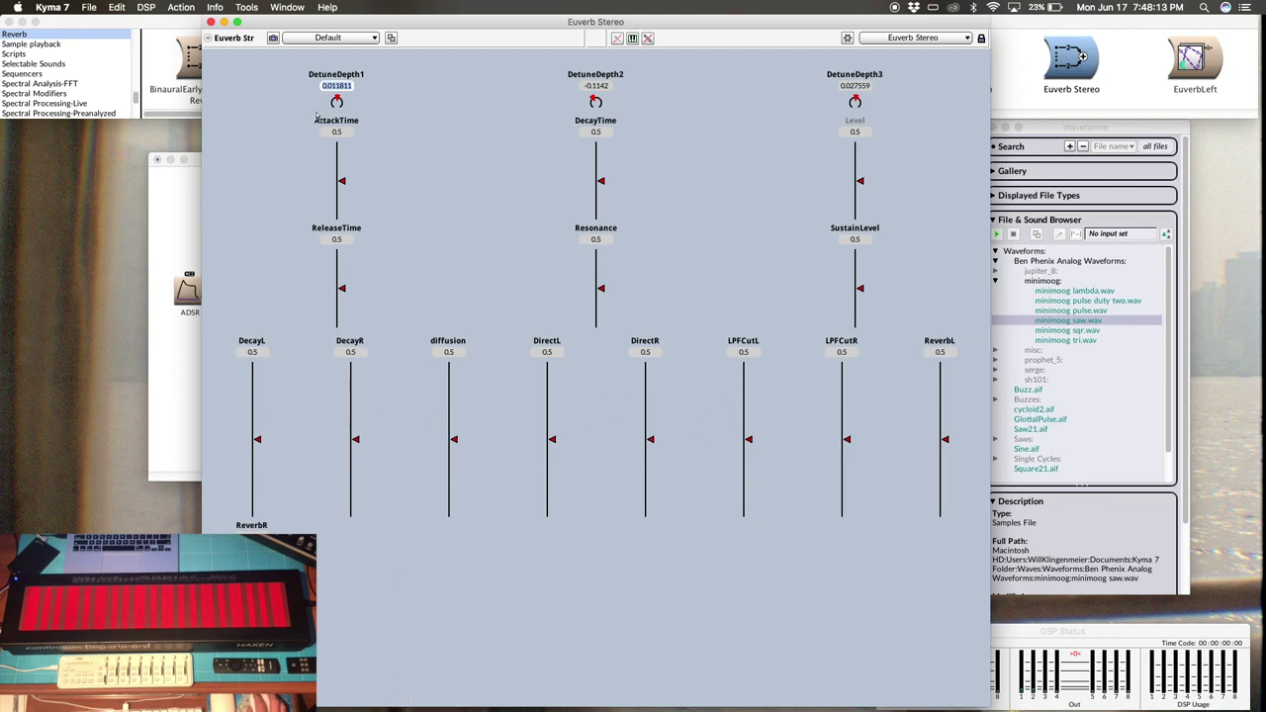
{"action": "left_click", "coordinate": [211, 22]}
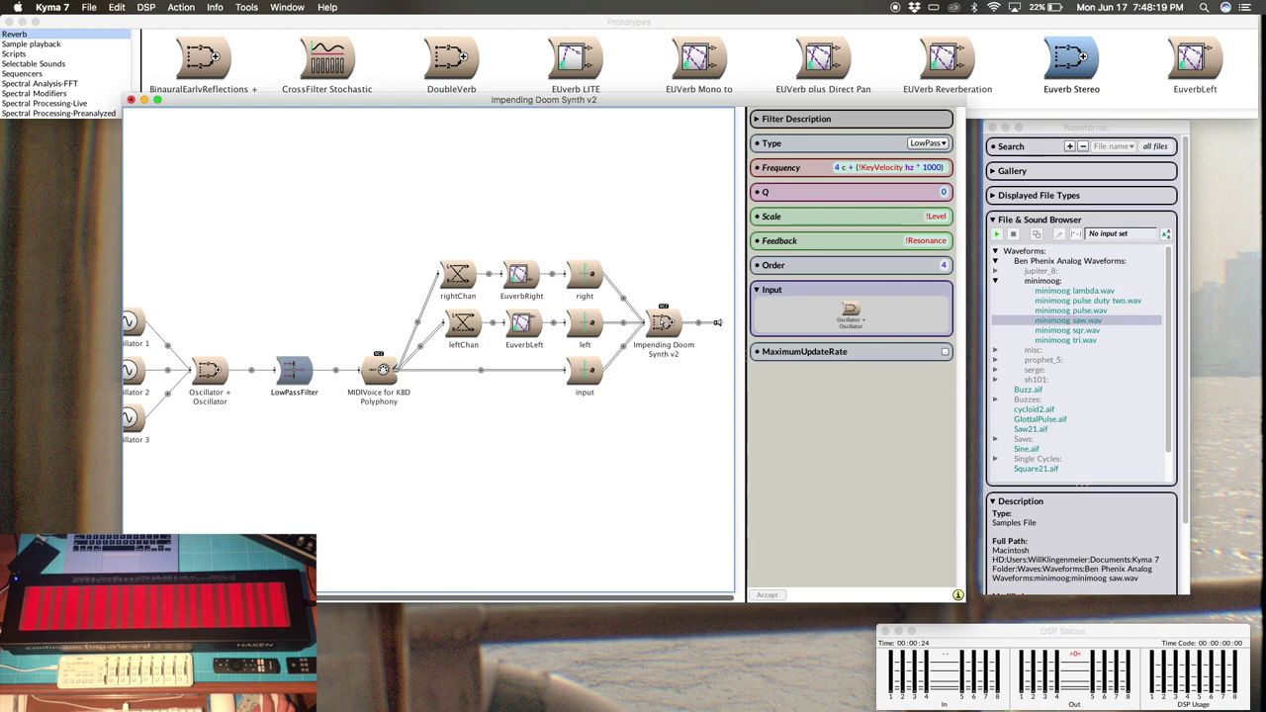
- Compile and play Impending Doom Synth v2, select the DetuneDepth2 fader, and bring up the Fake Keyboard
{"action": "key", "text": "ctrl+space"}
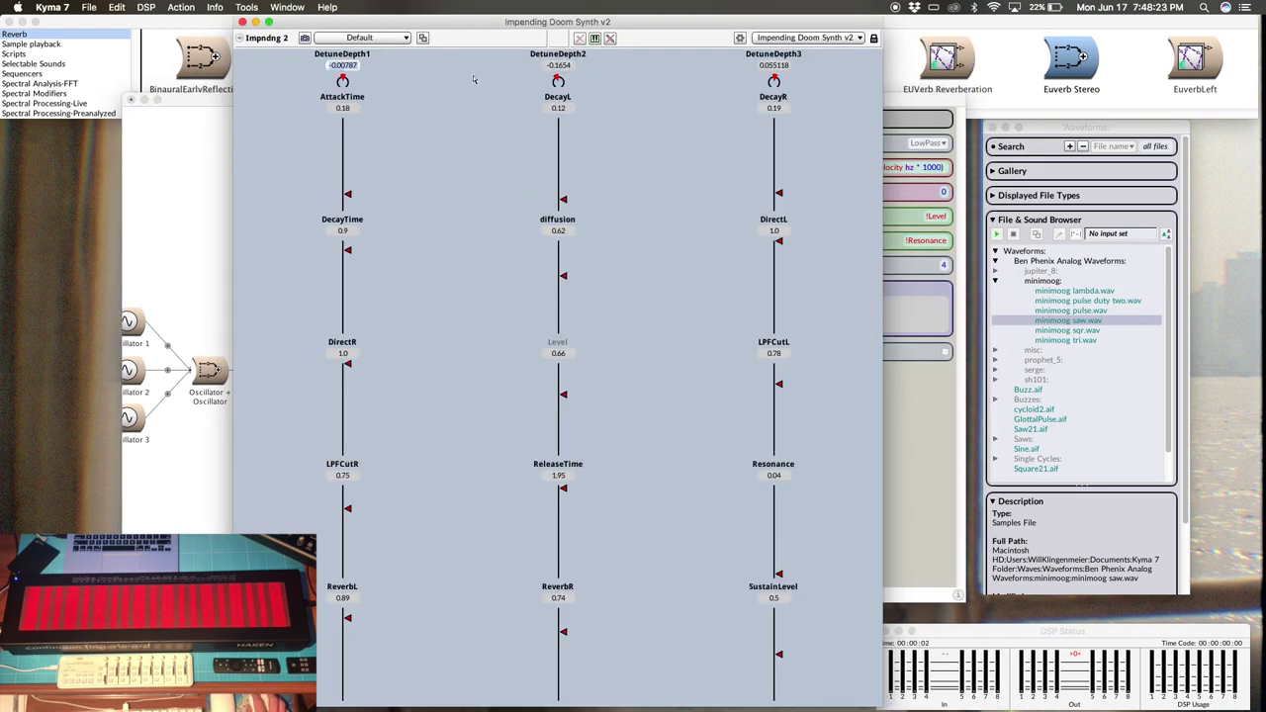
{"action": "left_click", "coordinate": [570, 66]}
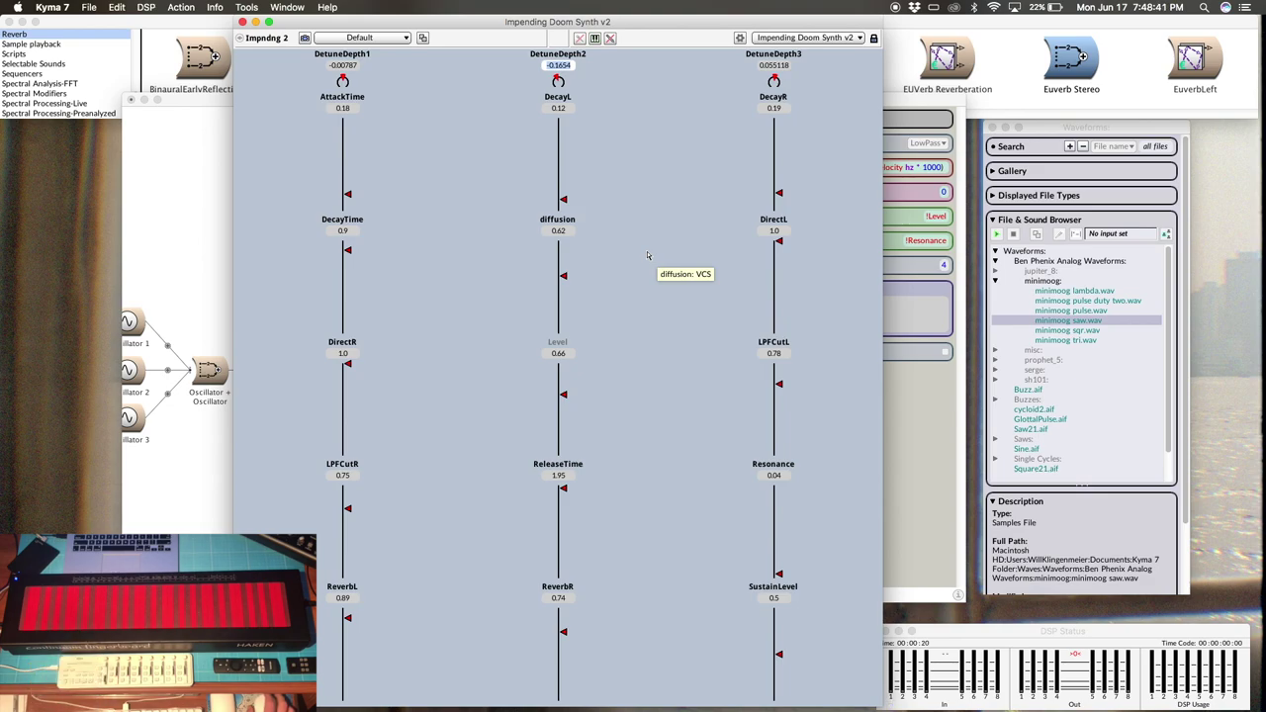
{"action": "left_click", "coordinate": [594, 37]}
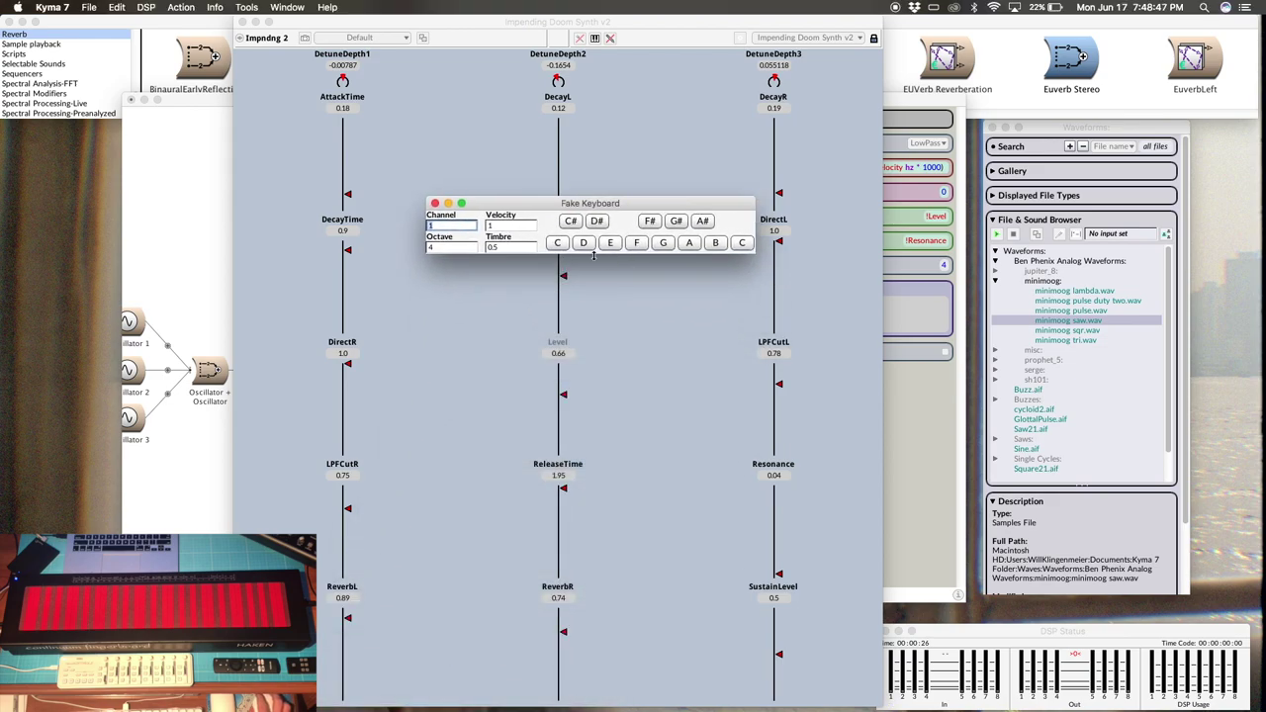
- Play F and D# test notes at octave 3, then close the Fake Keyboard and control surface
{"action": "left_click", "coordinate": [458, 246]}
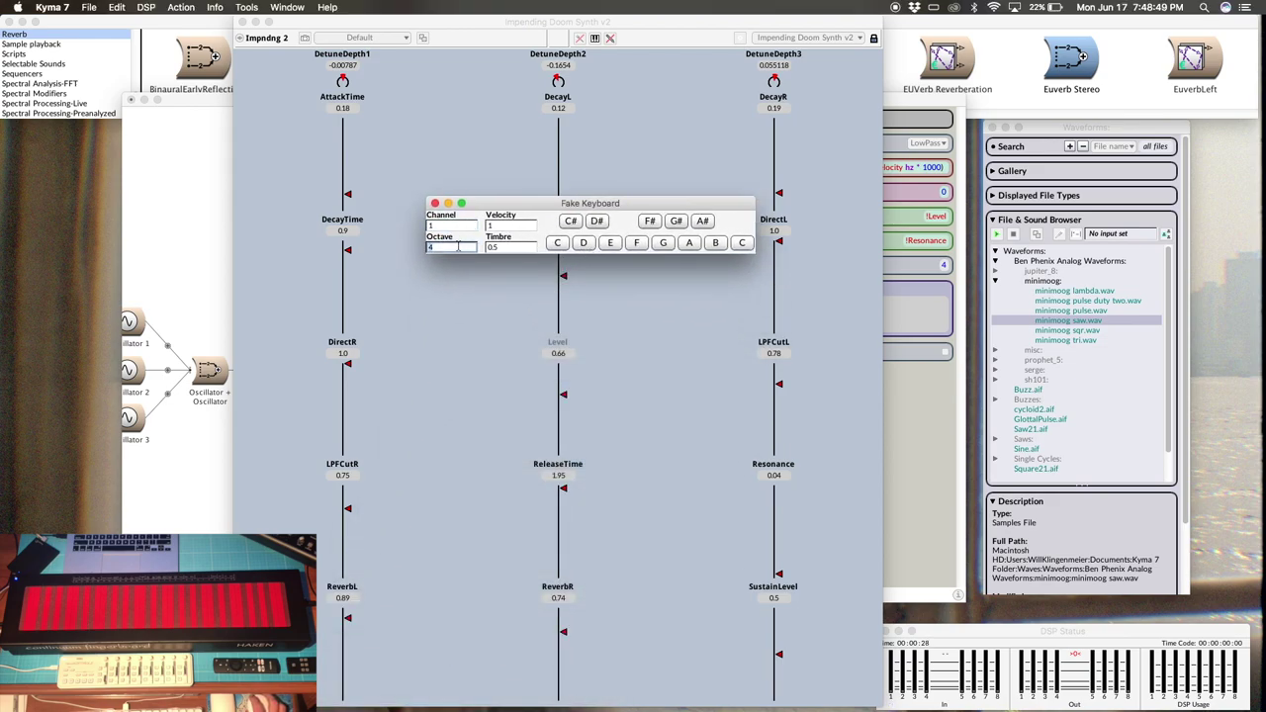
{"action": "type", "text": "3"}
{"action": "key", "text": "Tab"}
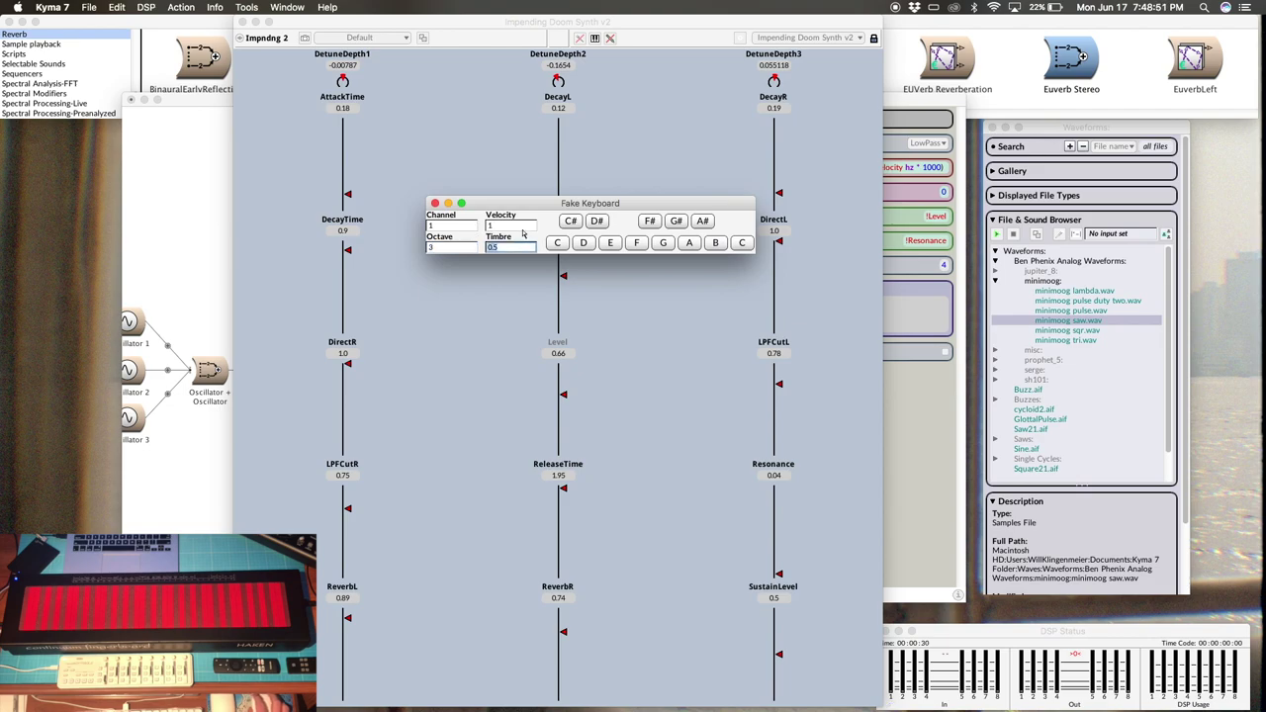
{"action": "left_click", "coordinate": [636, 244]}
{"action": "left_click", "coordinate": [599, 227]}
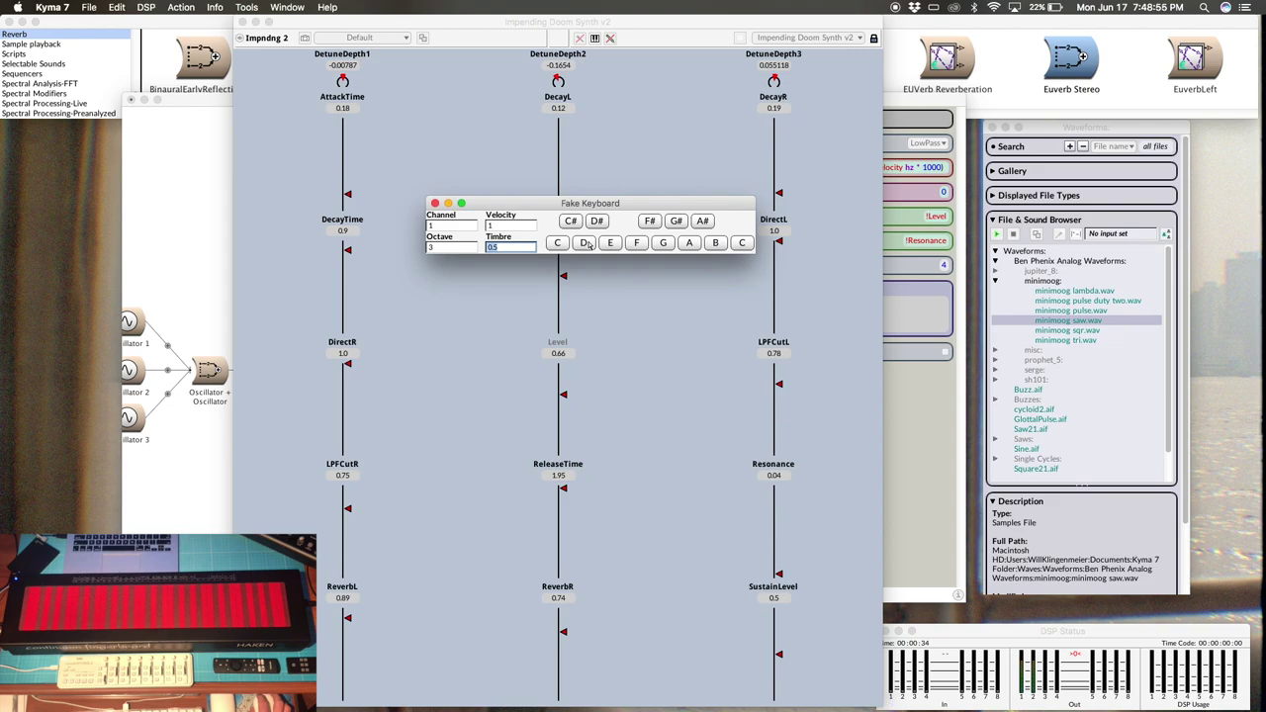
{"action": "left_click", "coordinate": [435, 203]}
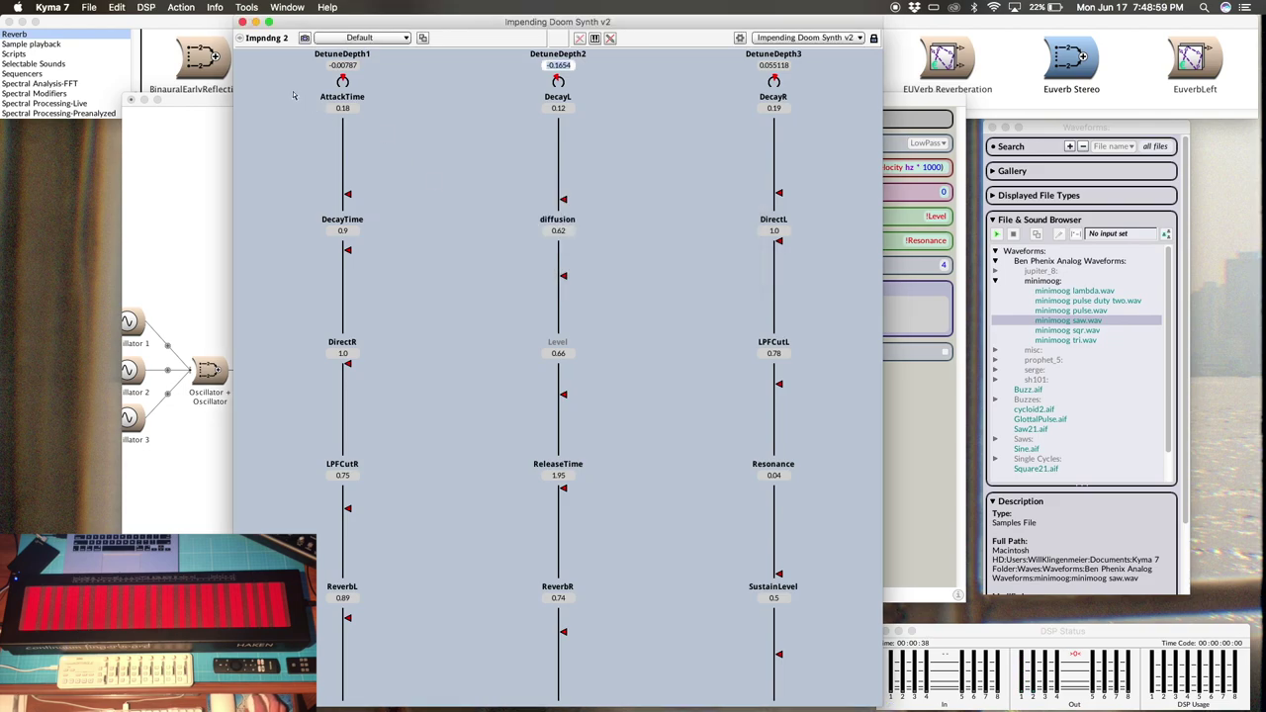
{"action": "left_click", "coordinate": [243, 22]}
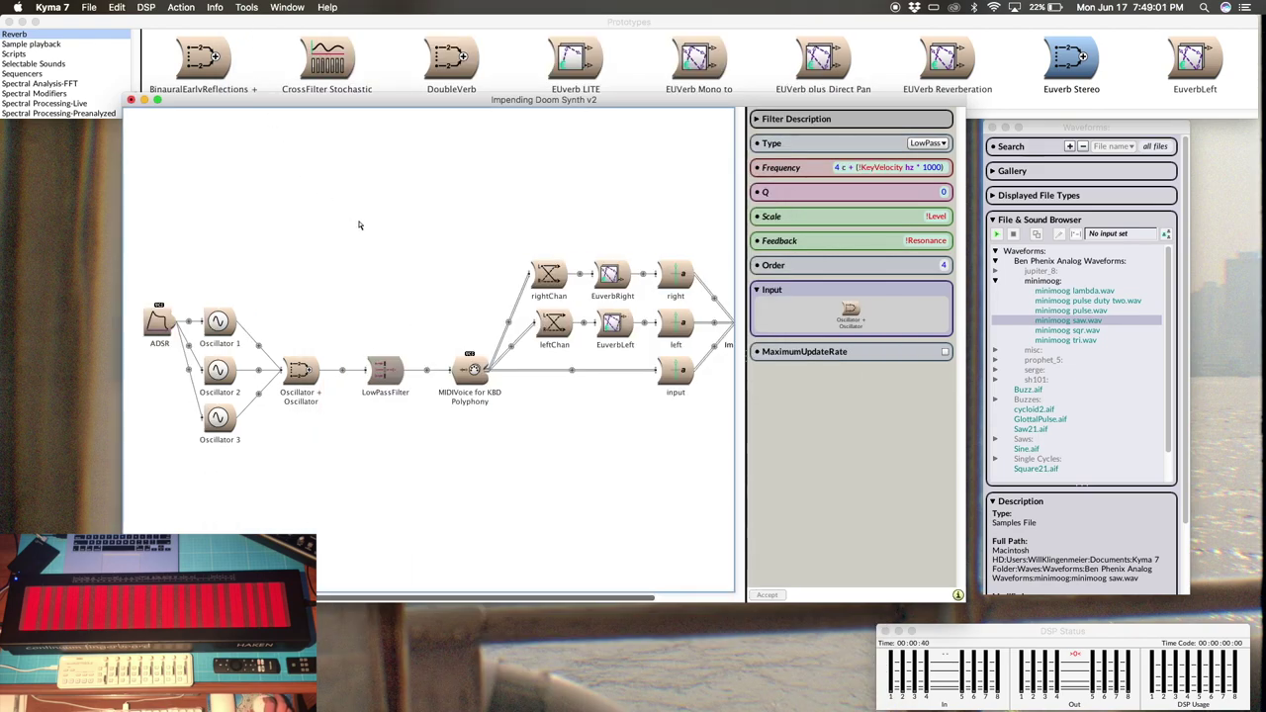
- Replace Oscillator 1's wavetable minimoog saw.wav with minimoog sqr.wav, previewing both waveforms
{"action": "left_click", "coordinate": [213, 326]}
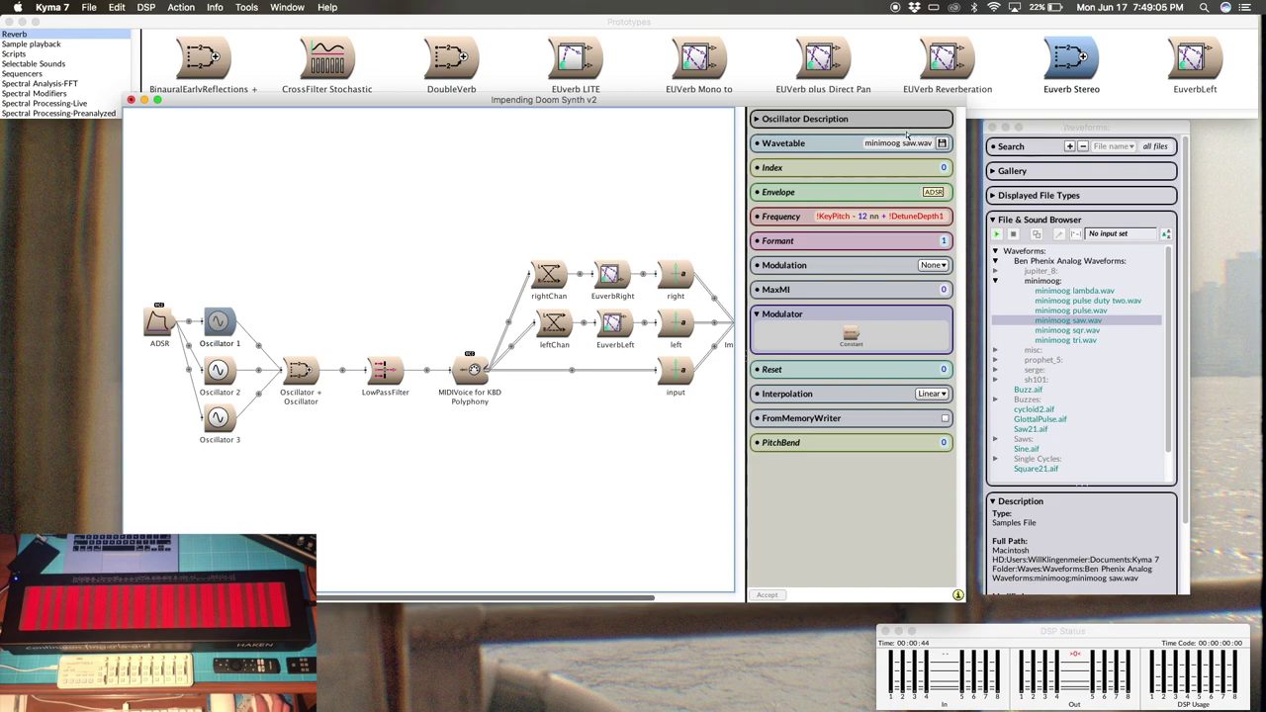
{"action": "left_click", "coordinate": [942, 144]}
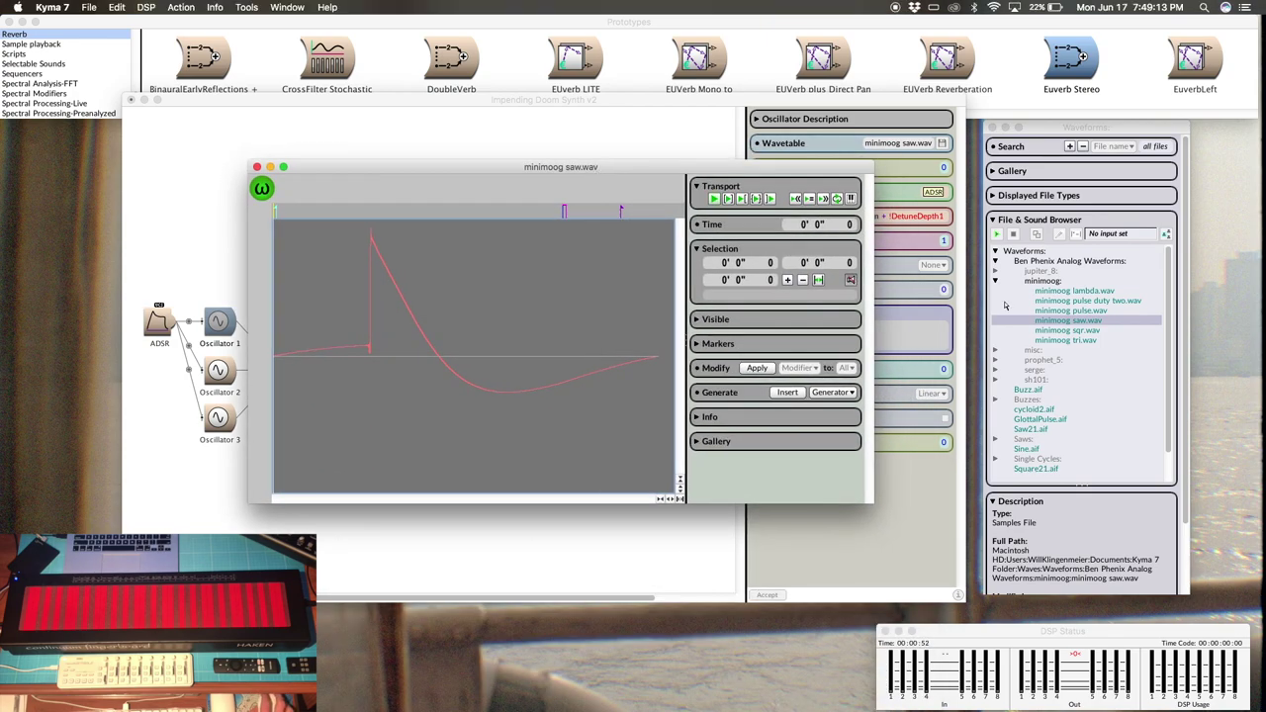
{"action": "left_click", "coordinate": [256, 166]}
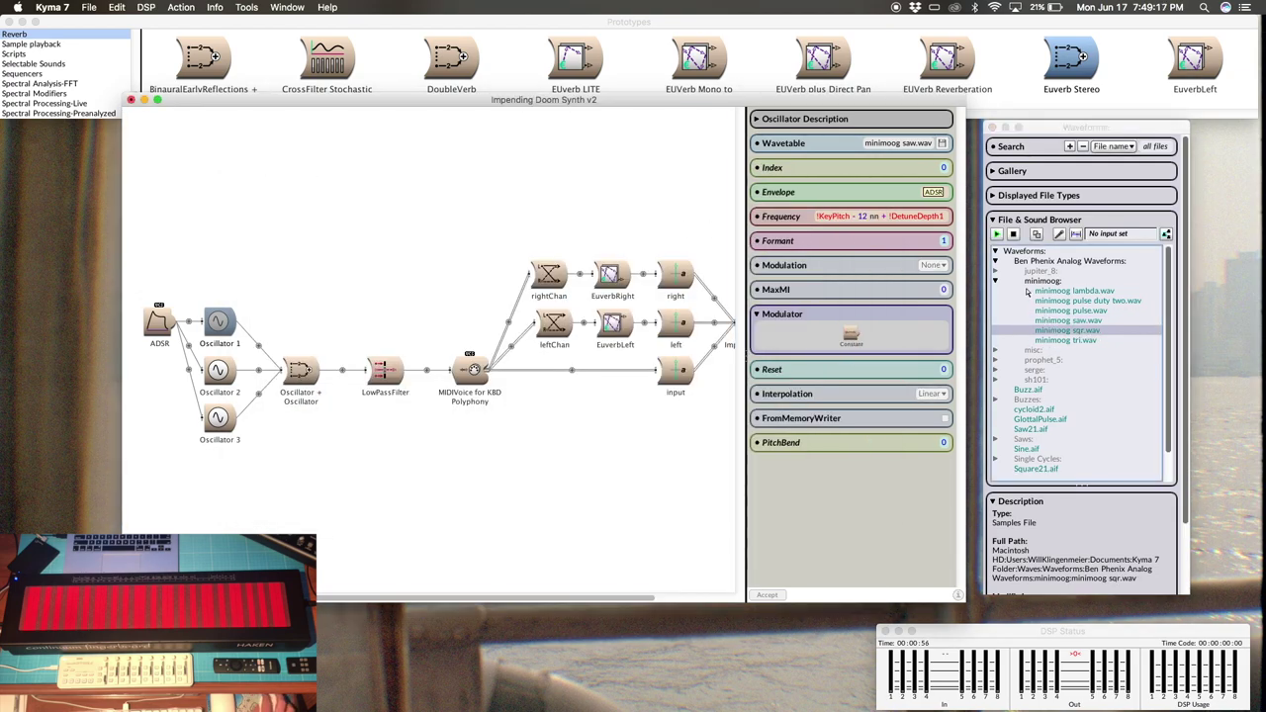
{"action": "left_click_drag", "start_coordinate": [1094, 333], "coordinate": [899, 145]}
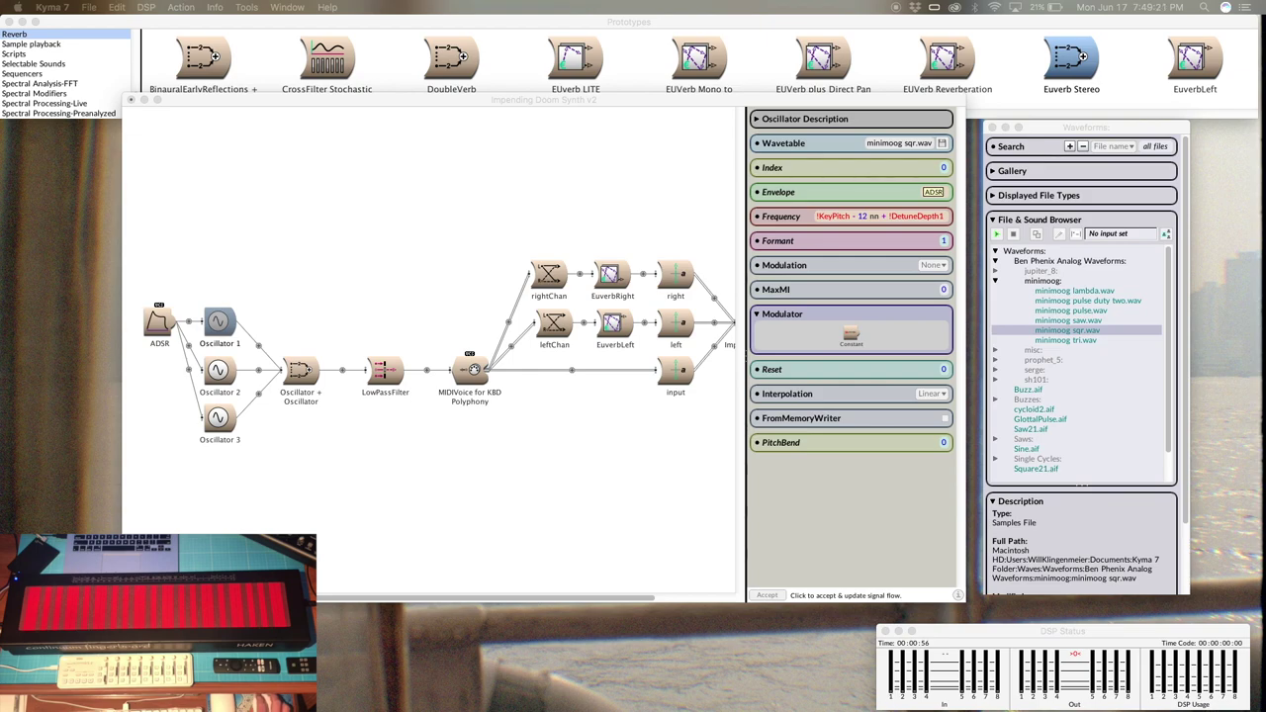
{"action": "left_click", "coordinate": [354, 272]}
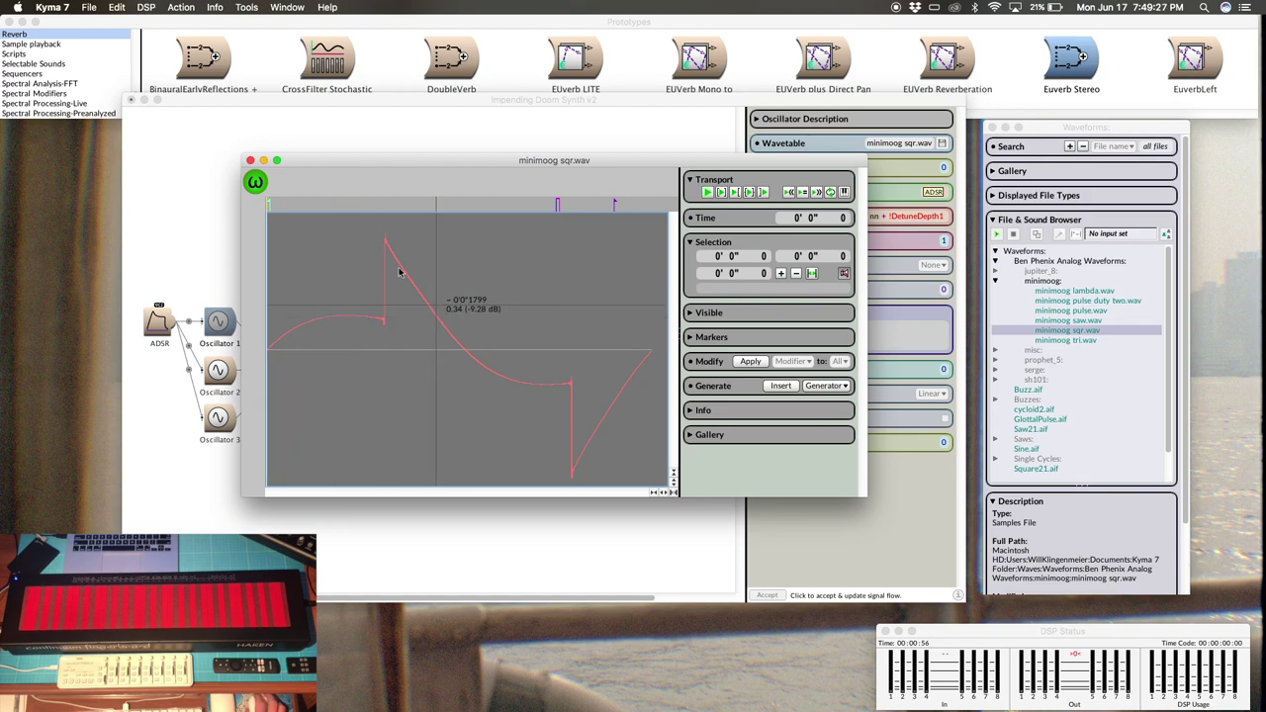
{"action": "left_click", "coordinate": [250, 161]}
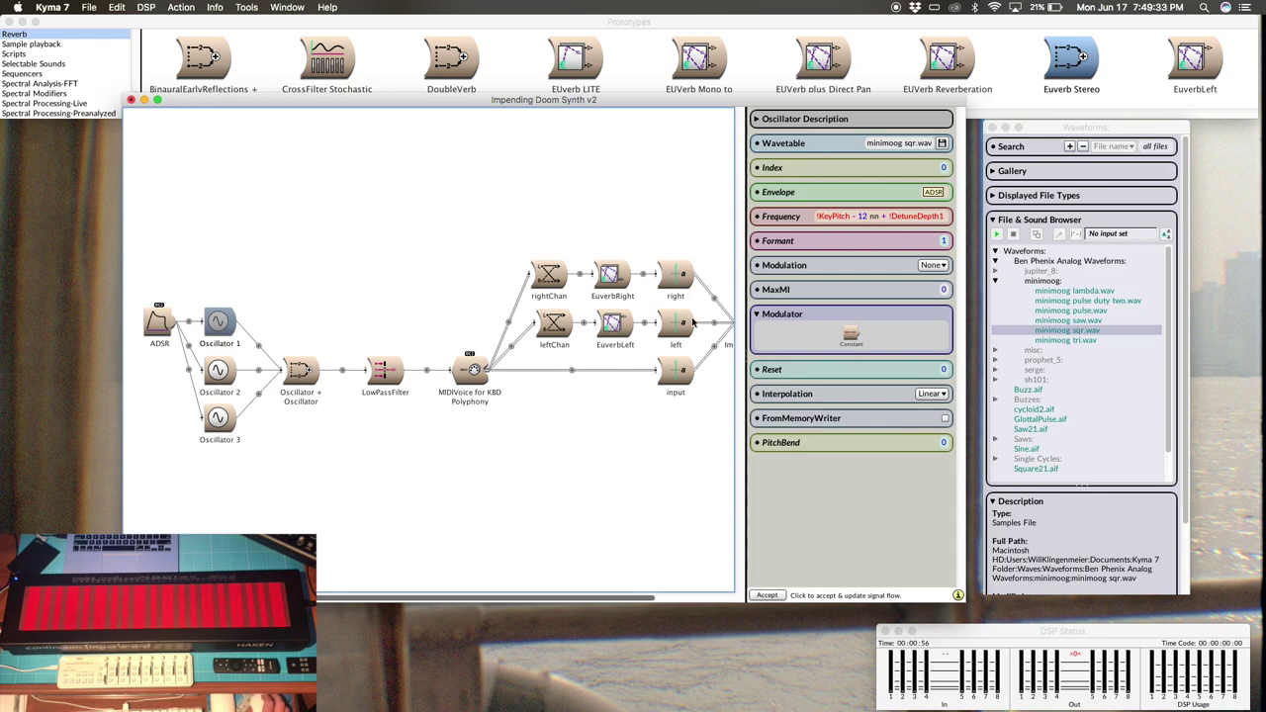
- Move the sound editor window up and left and enlarge it
{"action": "scroll", "coordinate": [695, 323], "scroll_direction": "right", "scroll_amount": 3}
{"action": "left_click_drag", "start_coordinate": [414, 105], "coordinate": [376, 49]}
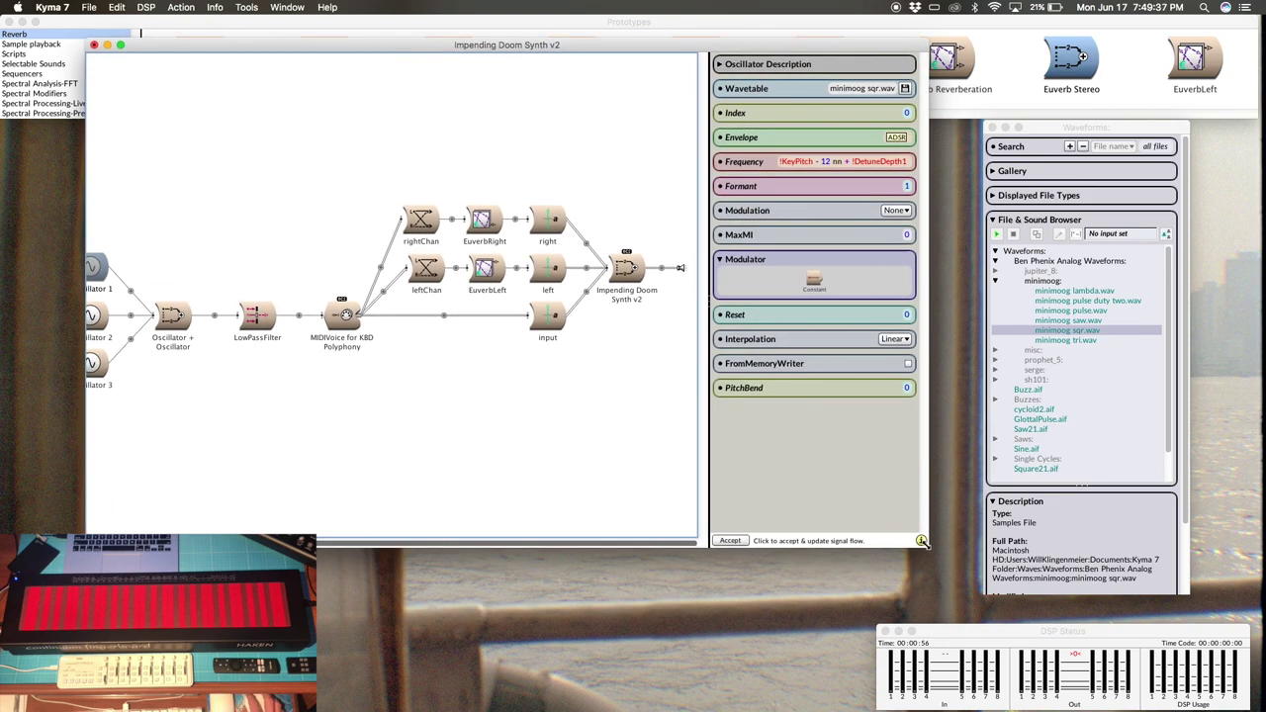
{"action": "left_click_drag", "start_coordinate": [921, 541], "coordinate": [1025, 607]}
{"action": "scroll", "coordinate": [619, 413], "scroll_direction": "left", "scroll_amount": 2}
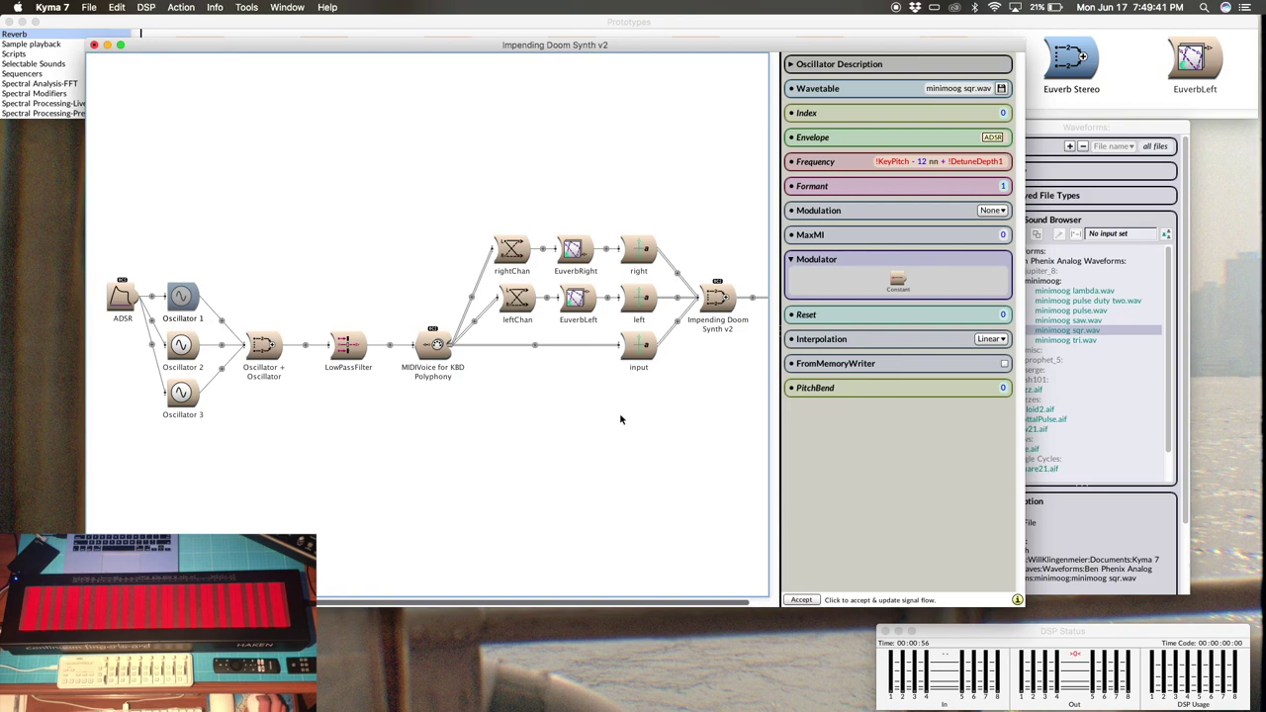